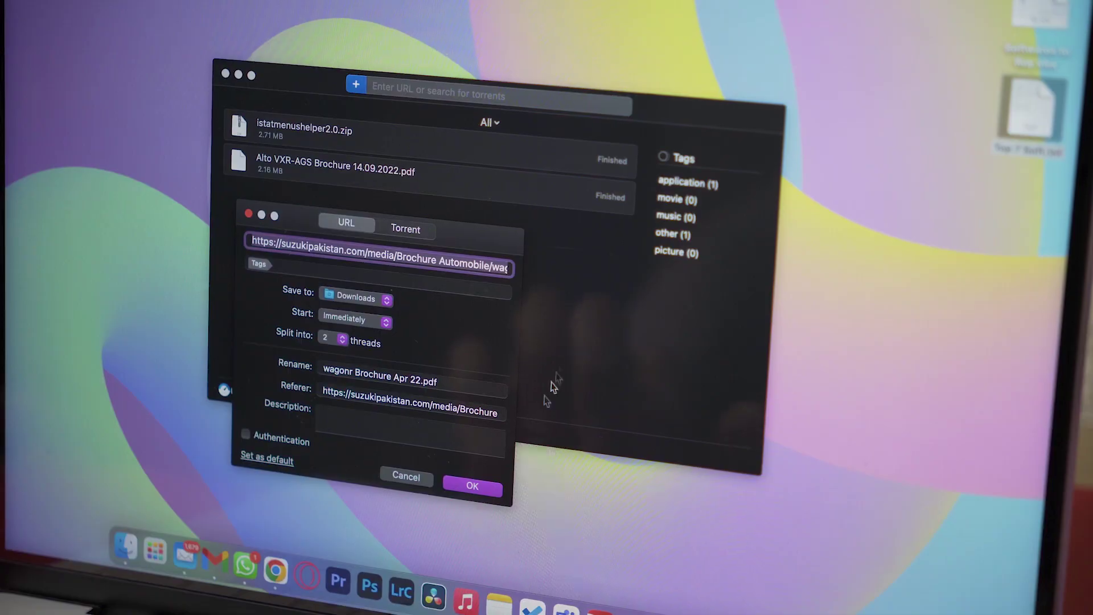
Start downloading wagonr Brochure Apr 22.pdf to the Downloads folder.
click(471, 485)
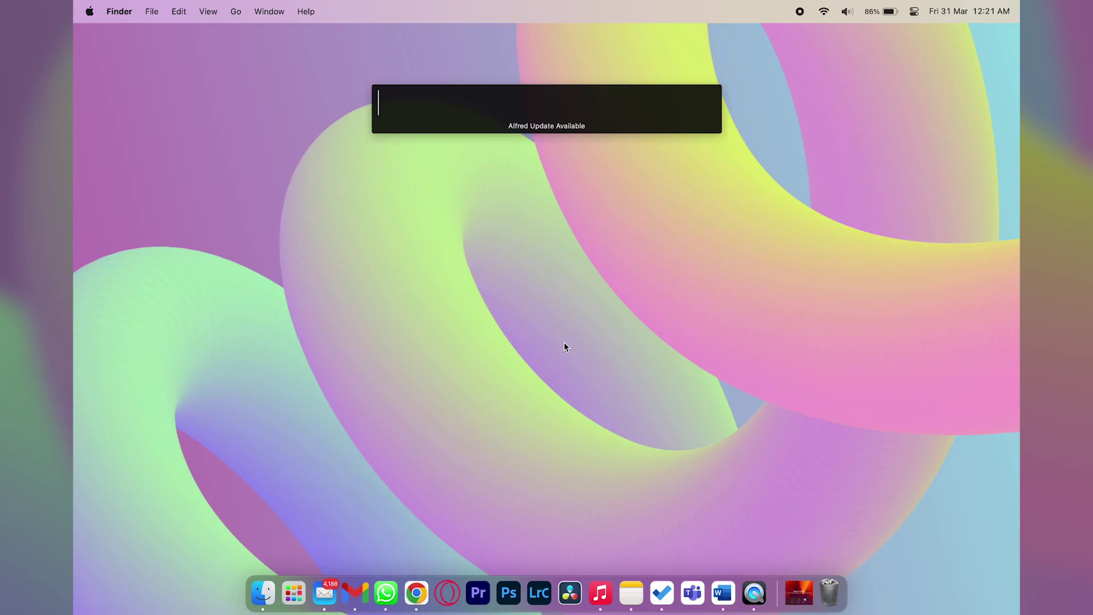
Launch Folx and send the download of the fyp folder from Google Drive in the browser to it.
text(fol)
key(Return)
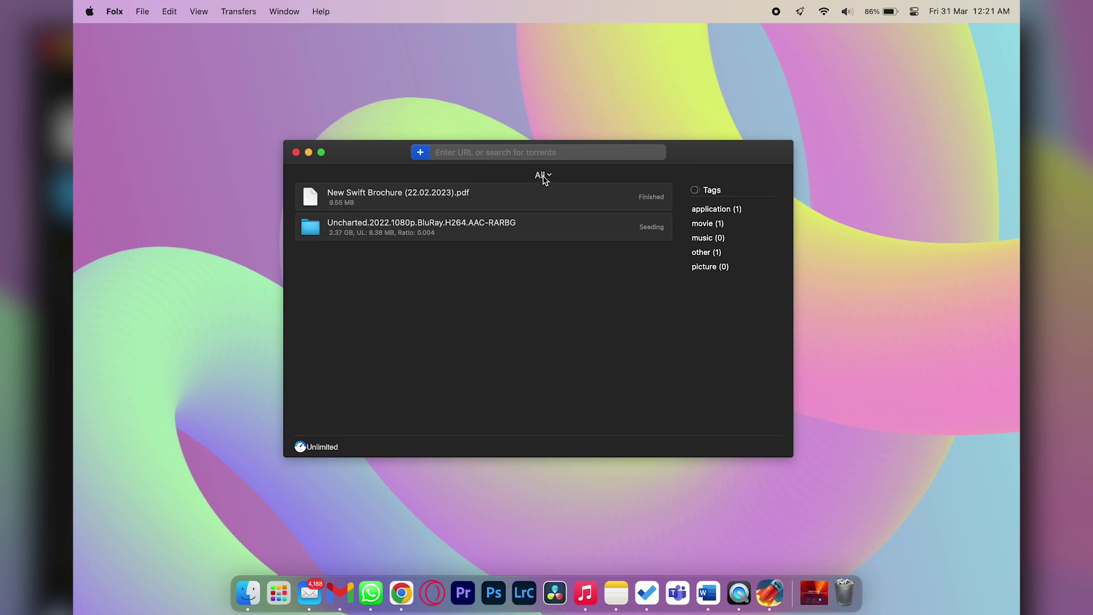
key(ctrl+Right)
click(501, 409)
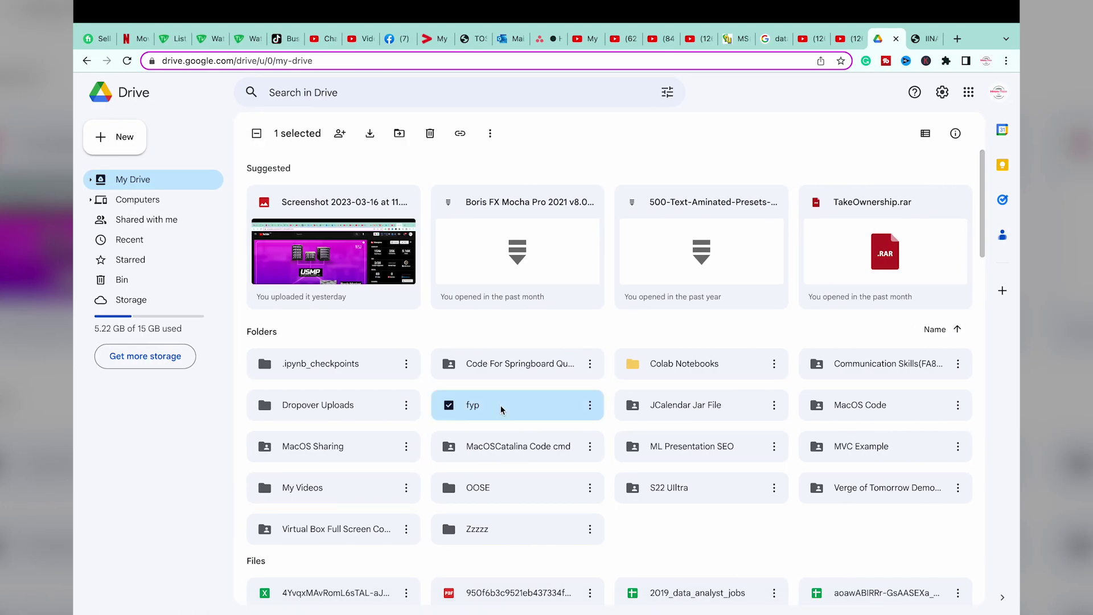
click(589, 405)
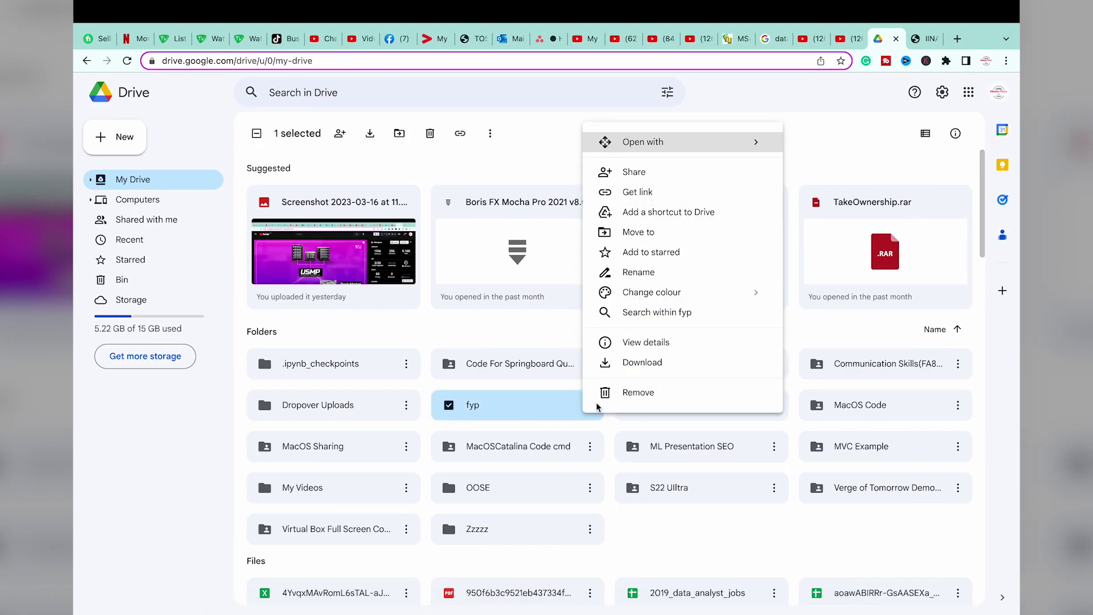
click(649, 363)
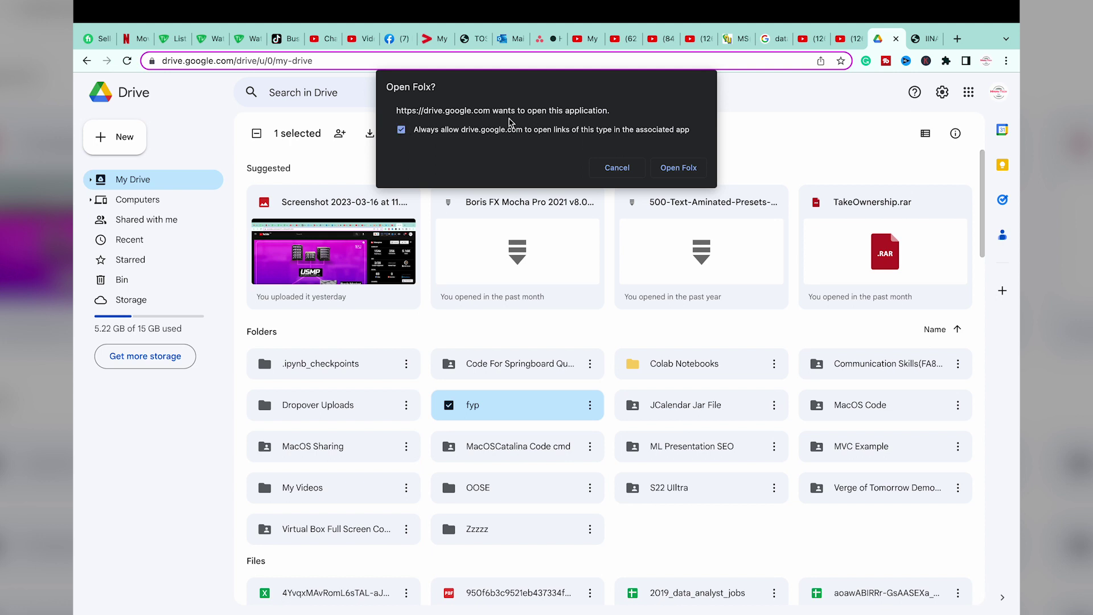
click(678, 167)
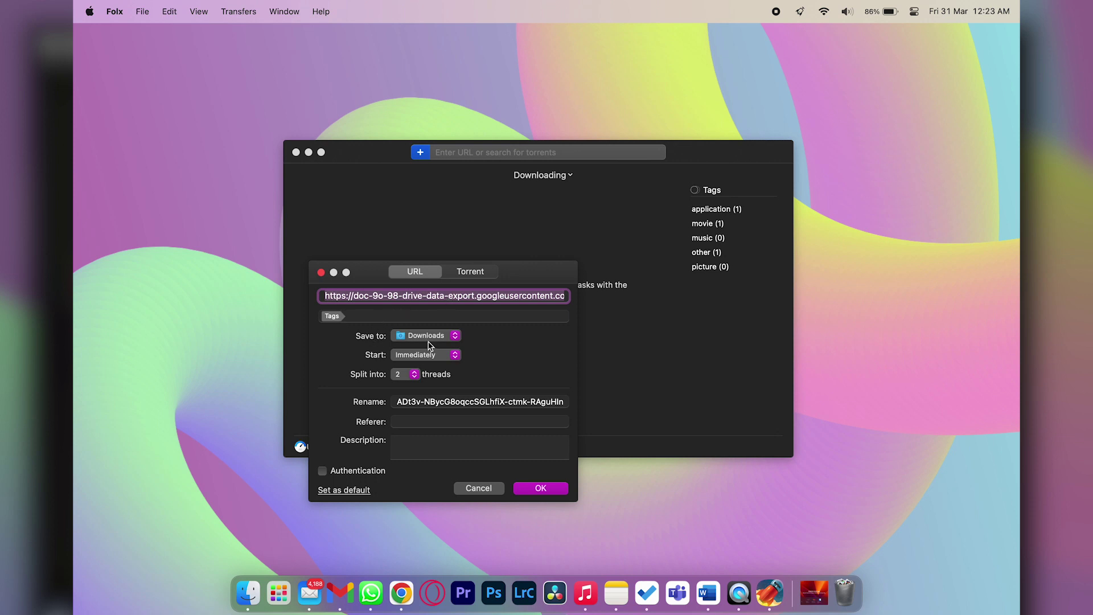
Rename the new download task as G Drive and start it.
click(433, 401)
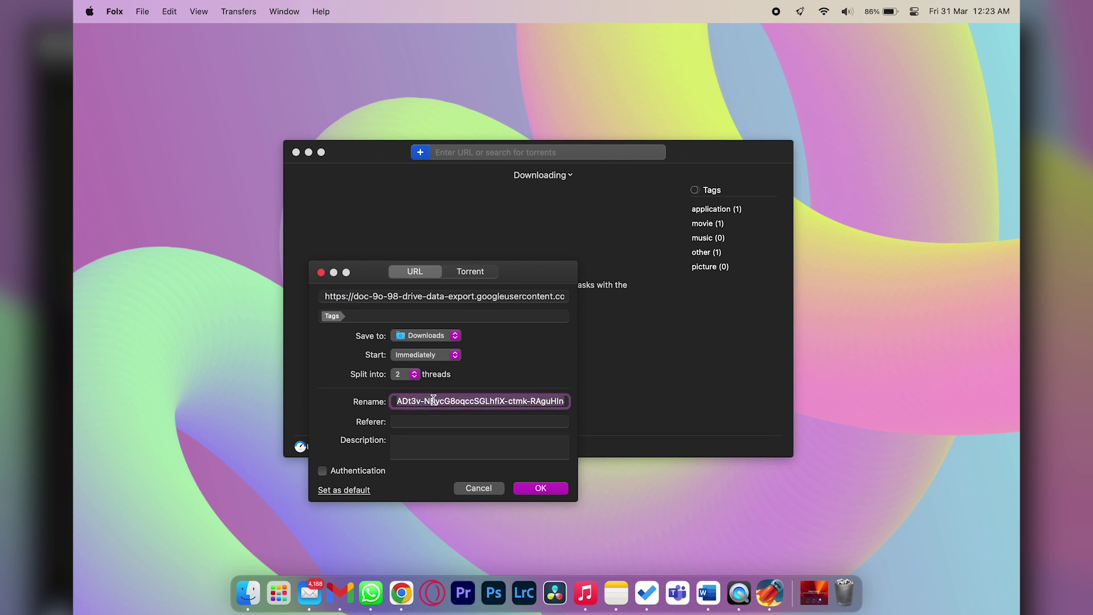
text(G Drive)
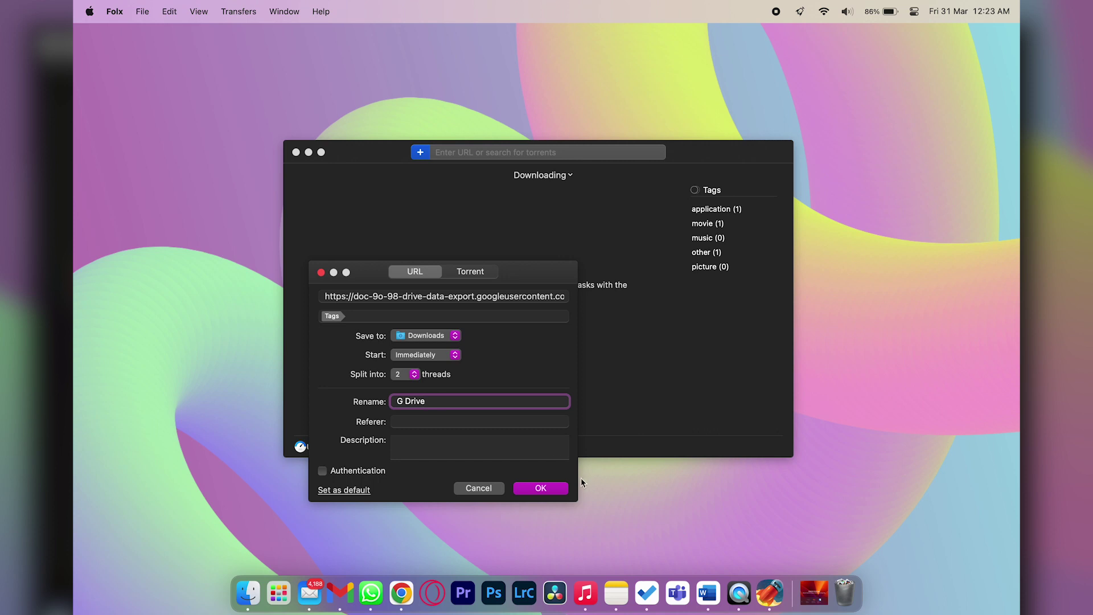
click(555, 488)
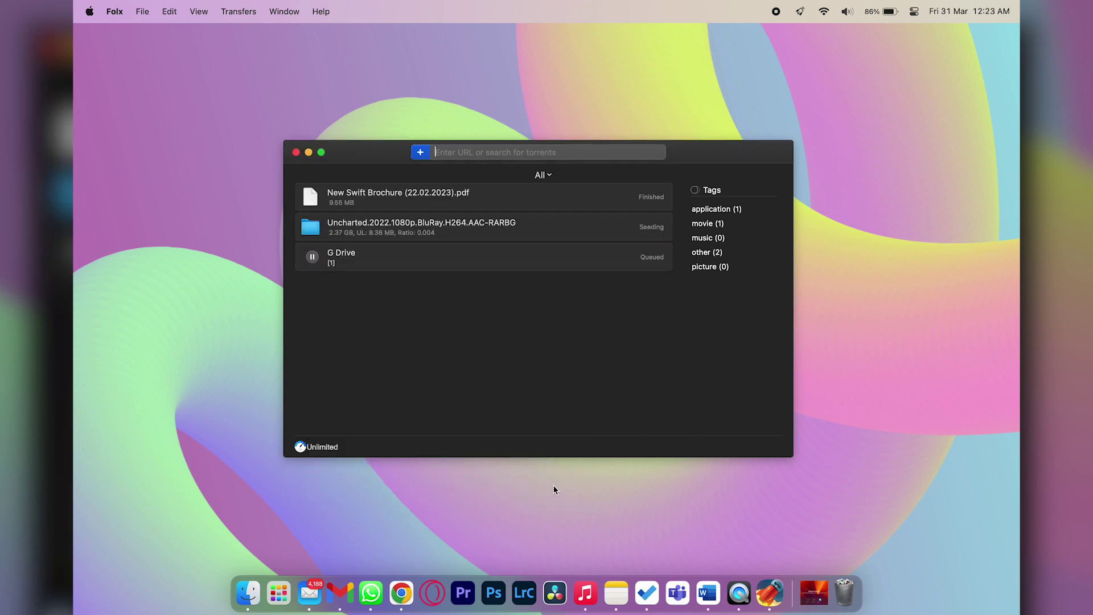
Filter the transfer list to Downloading and open the Bandwidth Activity window.
click(549, 174)
click(574, 206)
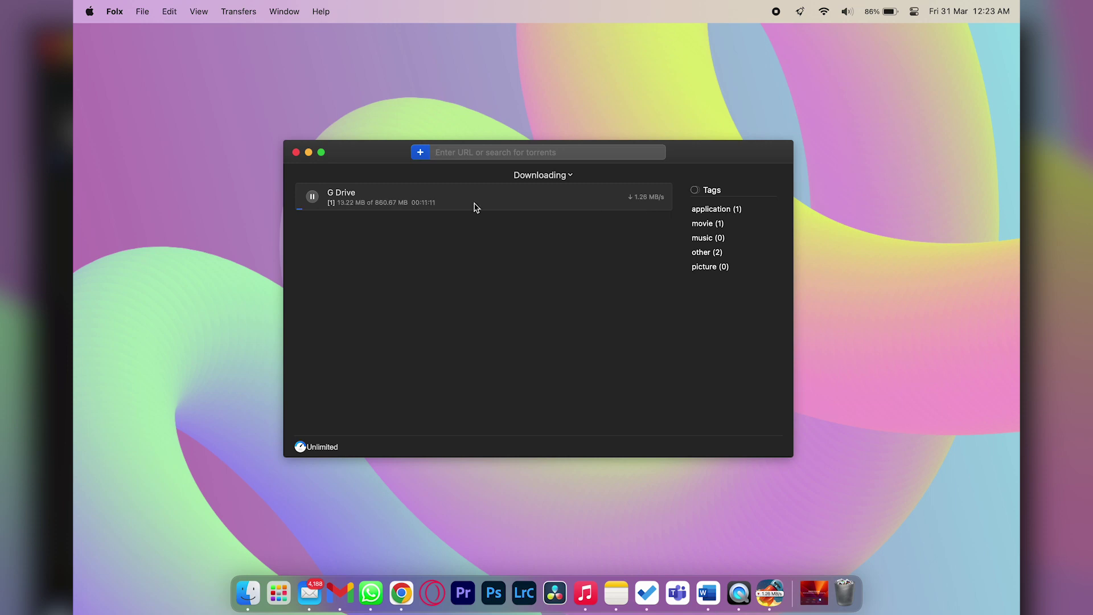
click(283, 12)
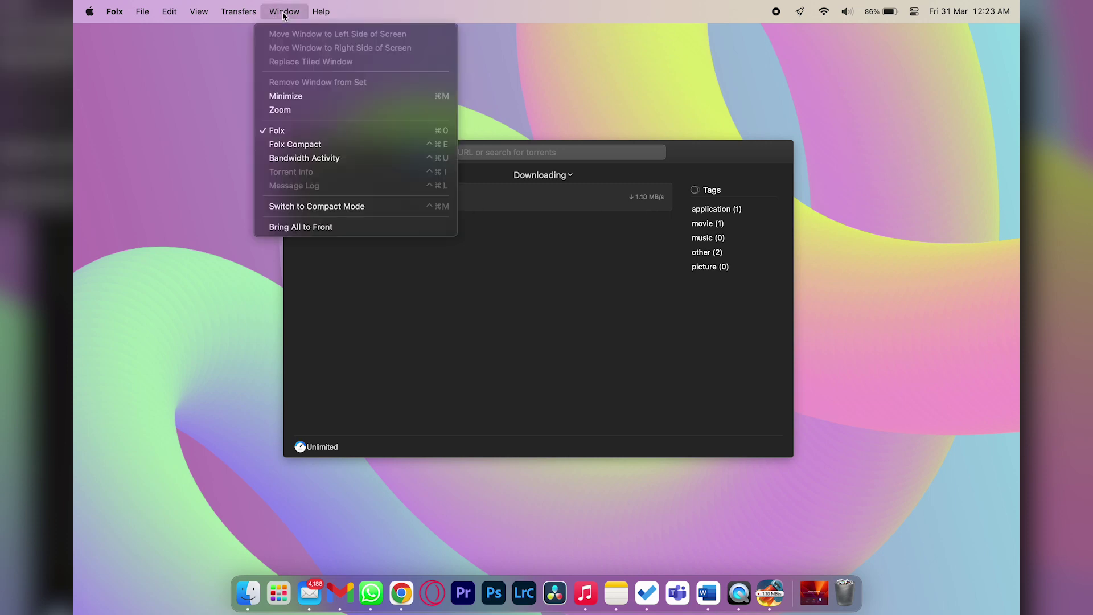
click(304, 158)
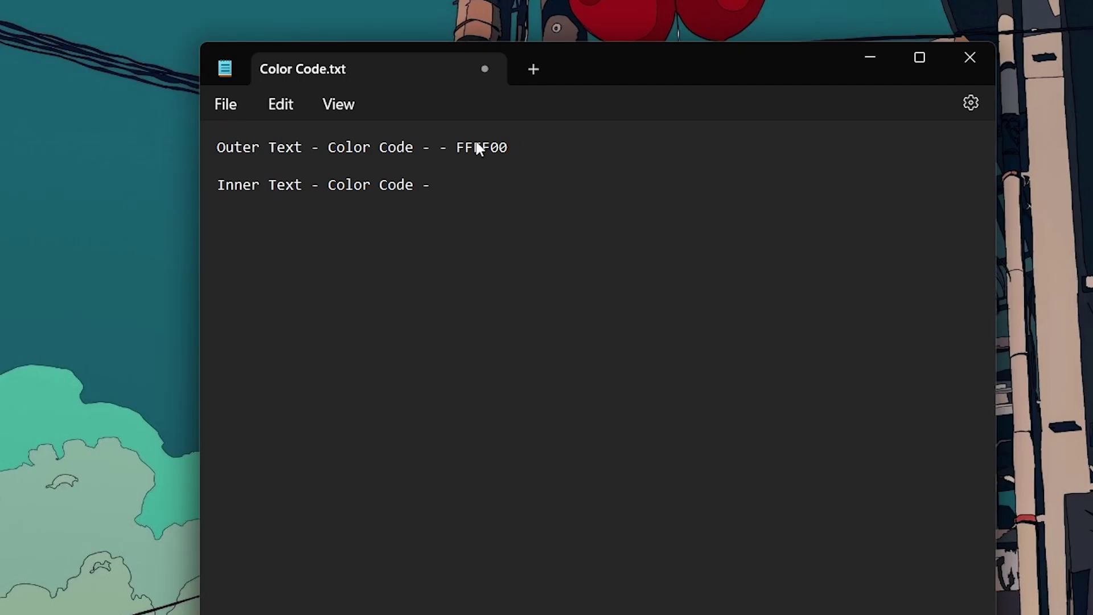
In Notepad's Color Code.txt, insert the "-- Weight 5" entry from the clipboard history after FFFF00 on the Outer Text line.
key(super+v)
key(Down)
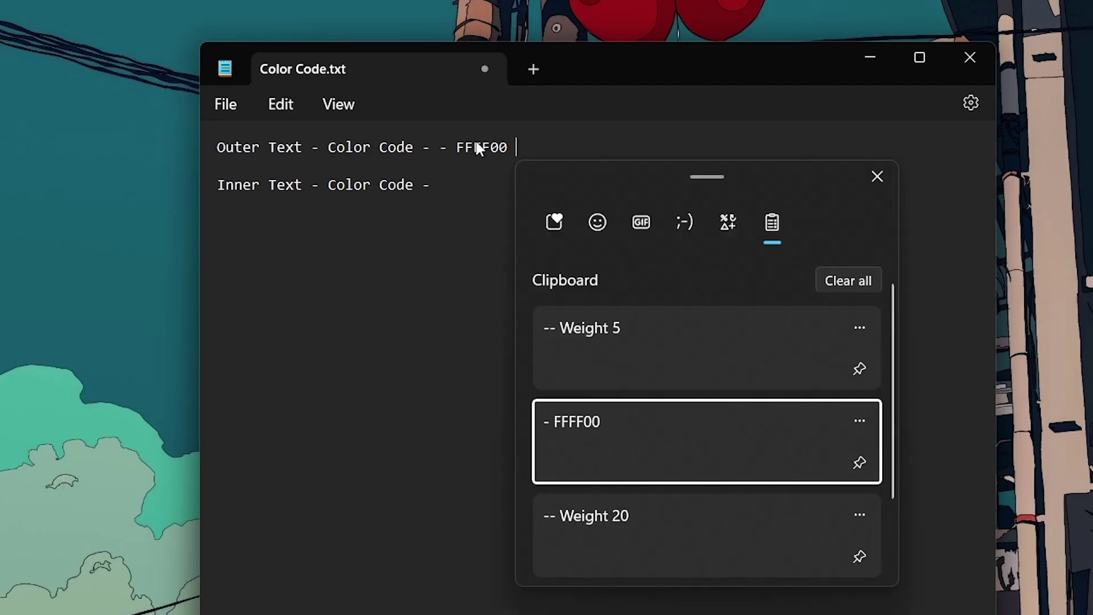
key(Up)
key(Return)
key(Down)
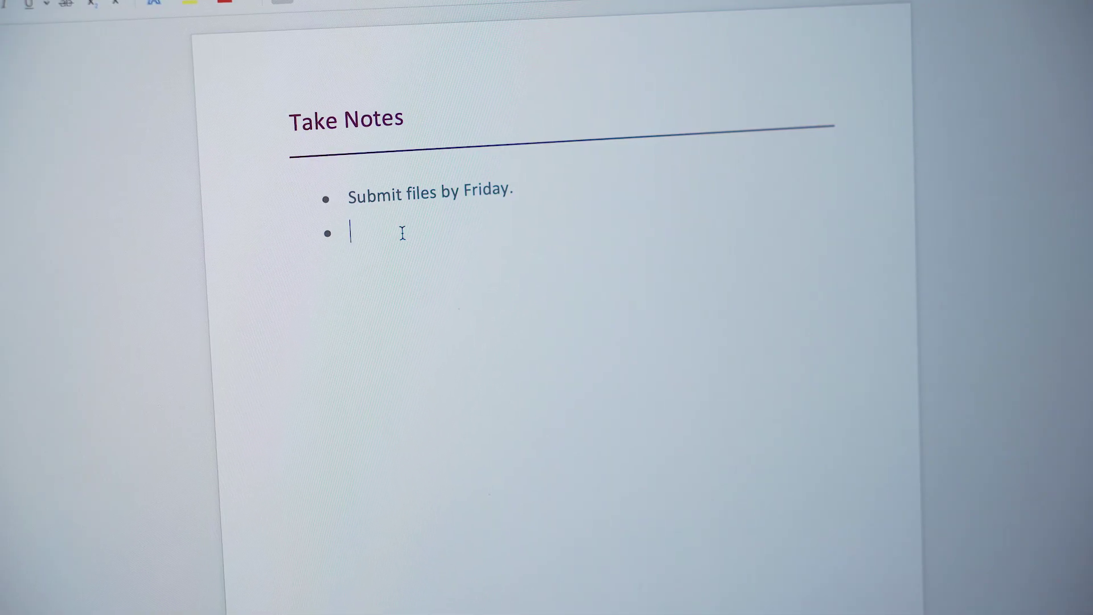
In the Word document Take Notes, paste the meeting reminder from the clipboard history as the second bullet.
key(super+shift+c)
key(Down)
key(Down)
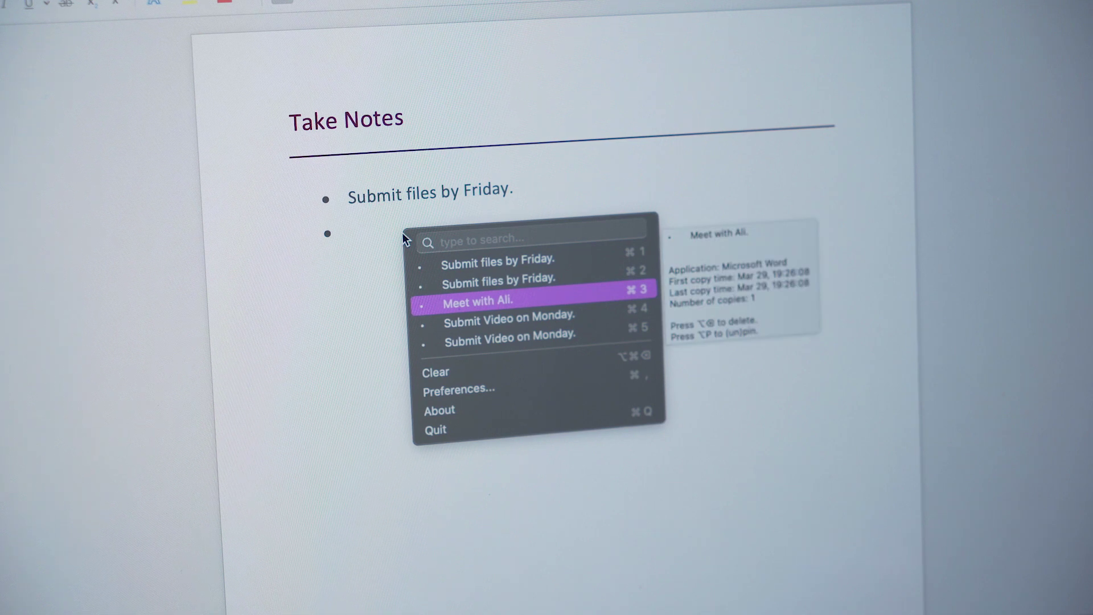
key(Return)
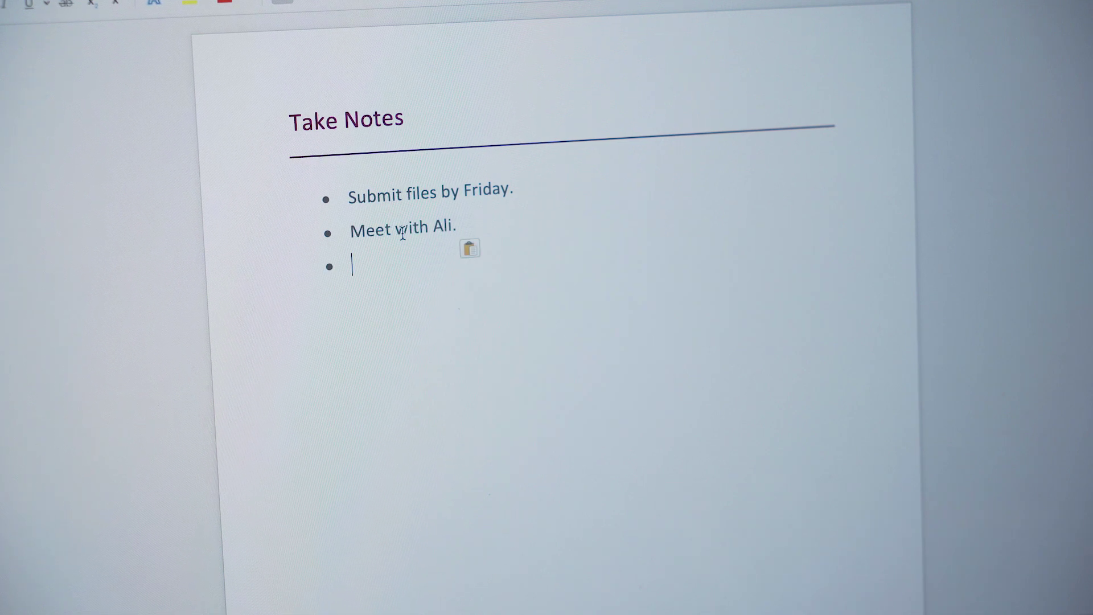
Paste another entry from the clipboard history as the third bullet of the Take Notes list.
key(super+shift+c)
key(Down)
key(Down)
key(Down)
key(Down)
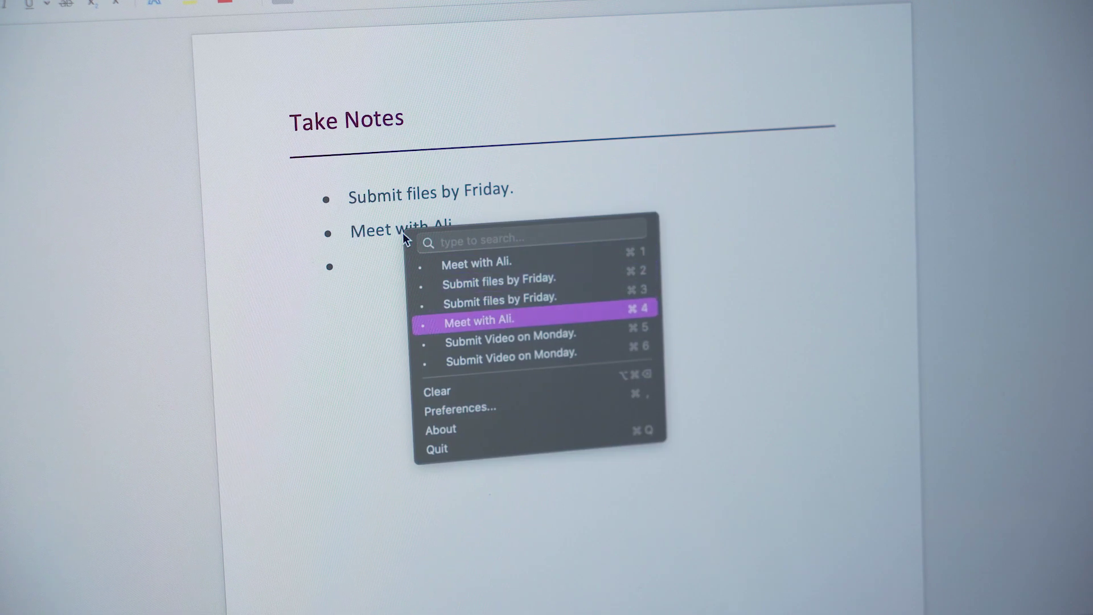
key(Return)
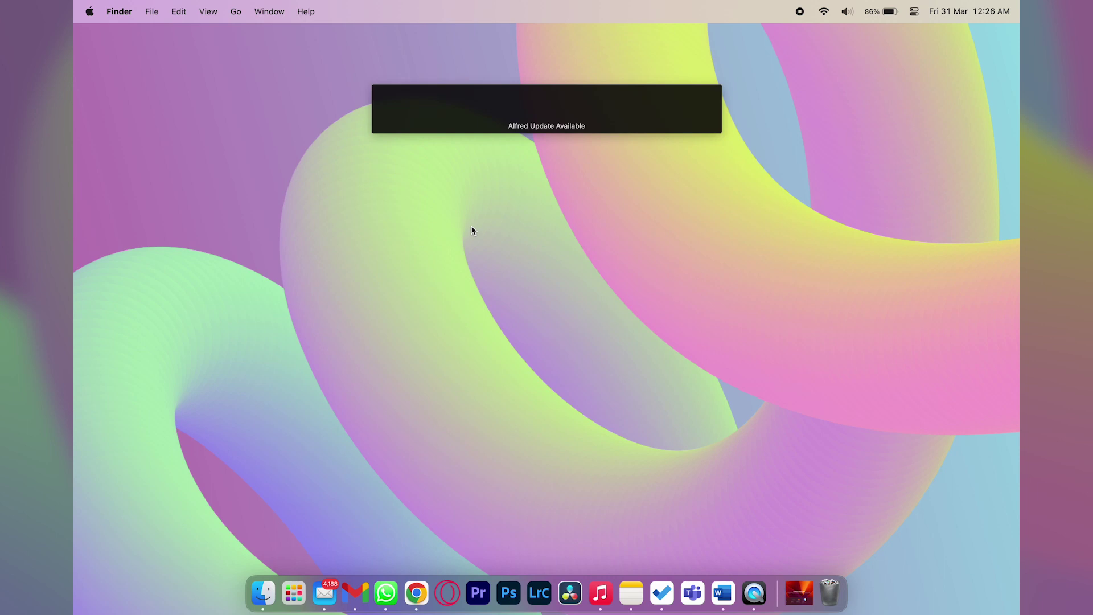
Launch the Maccy clipboard manager and open its preferences.
text(macc)
key(Return)
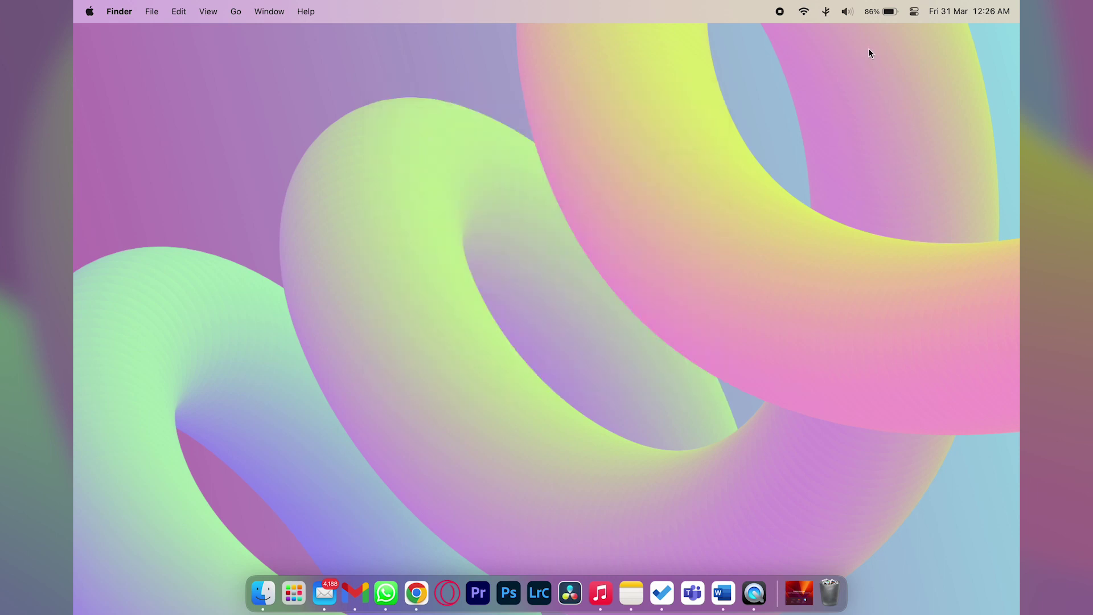
click(826, 12)
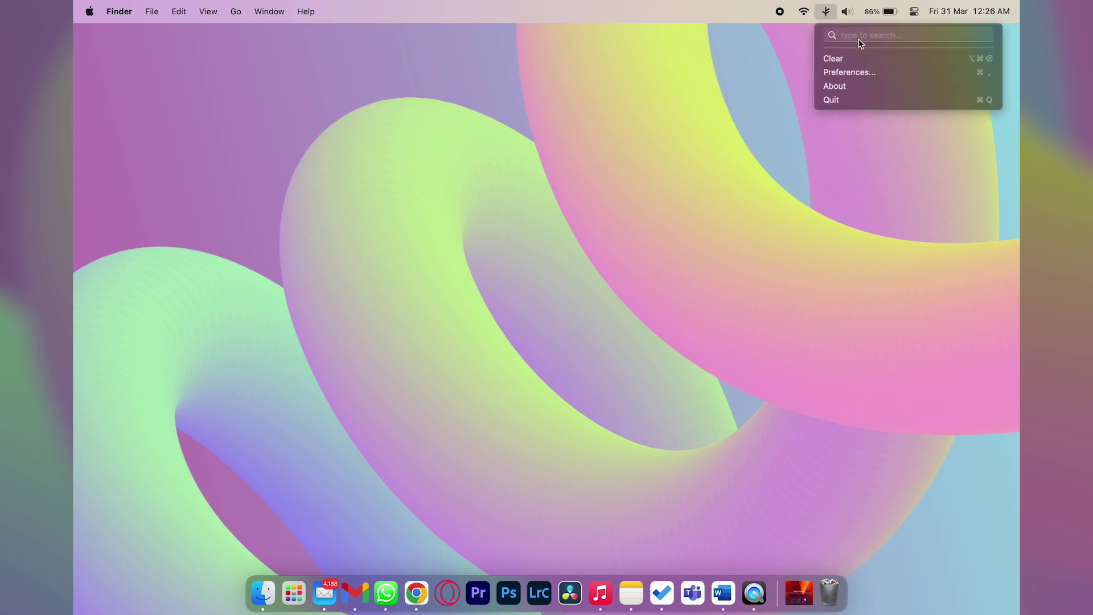
click(850, 72)
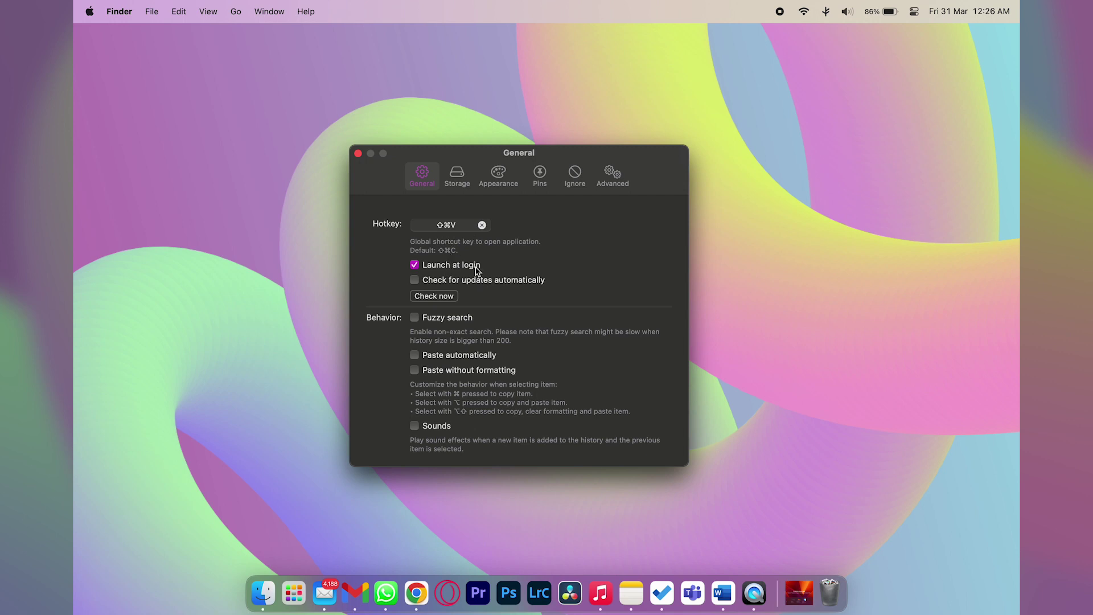
Look through Maccy's storage, appearance, pins and ignore settings.
click(457, 176)
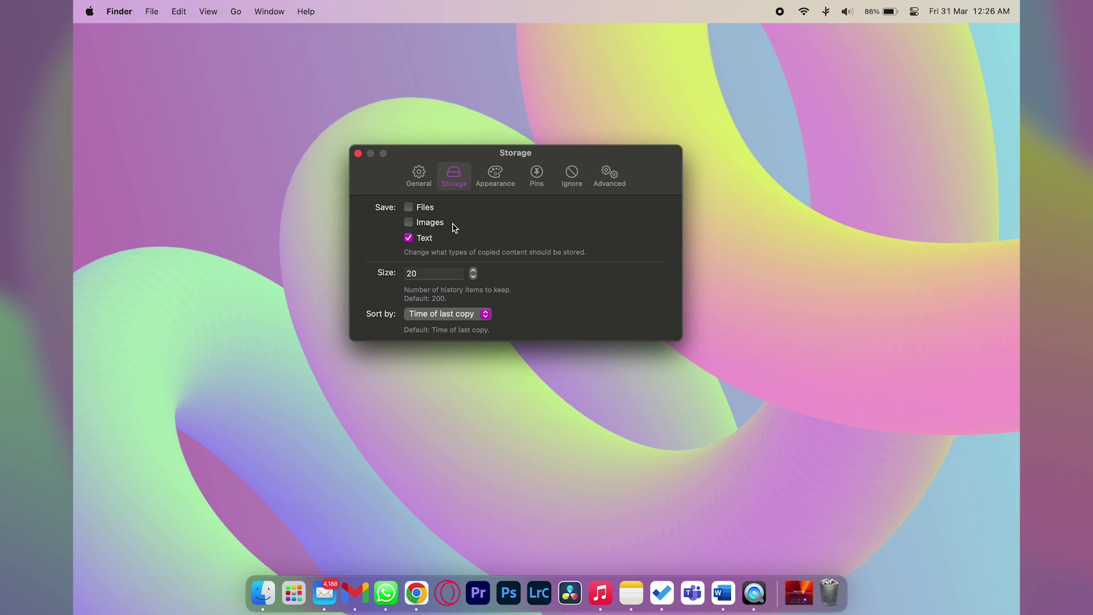
click(432, 273)
click(495, 173)
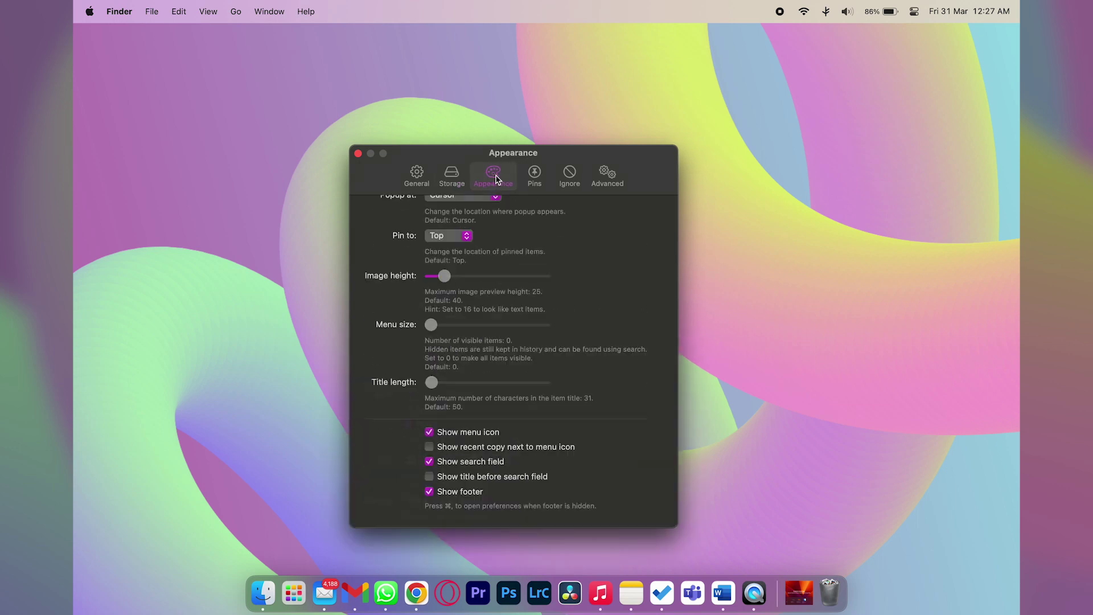
click(534, 173)
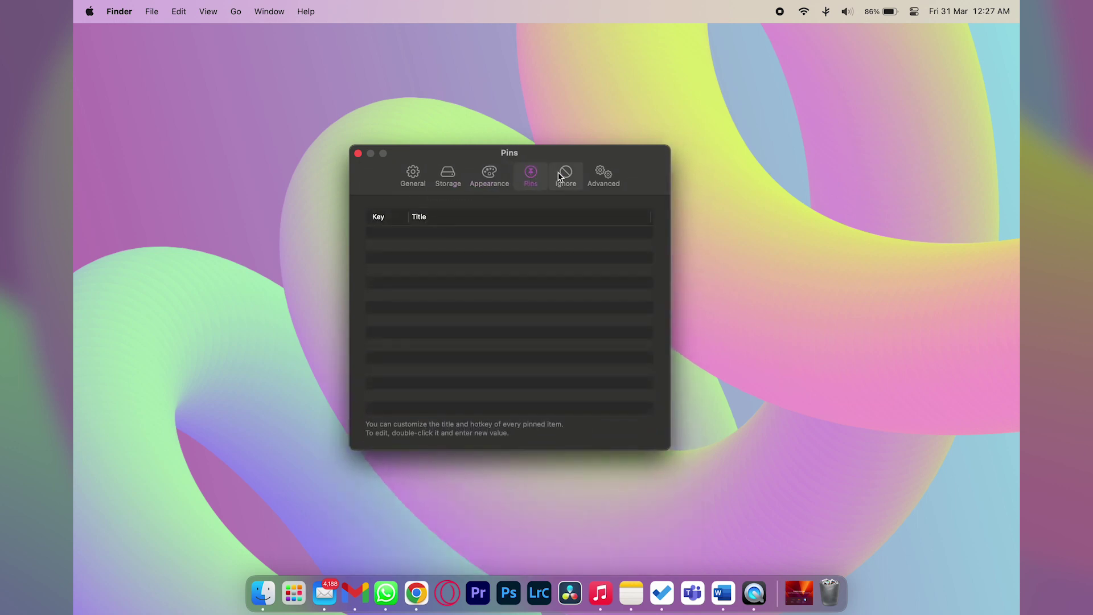
click(566, 174)
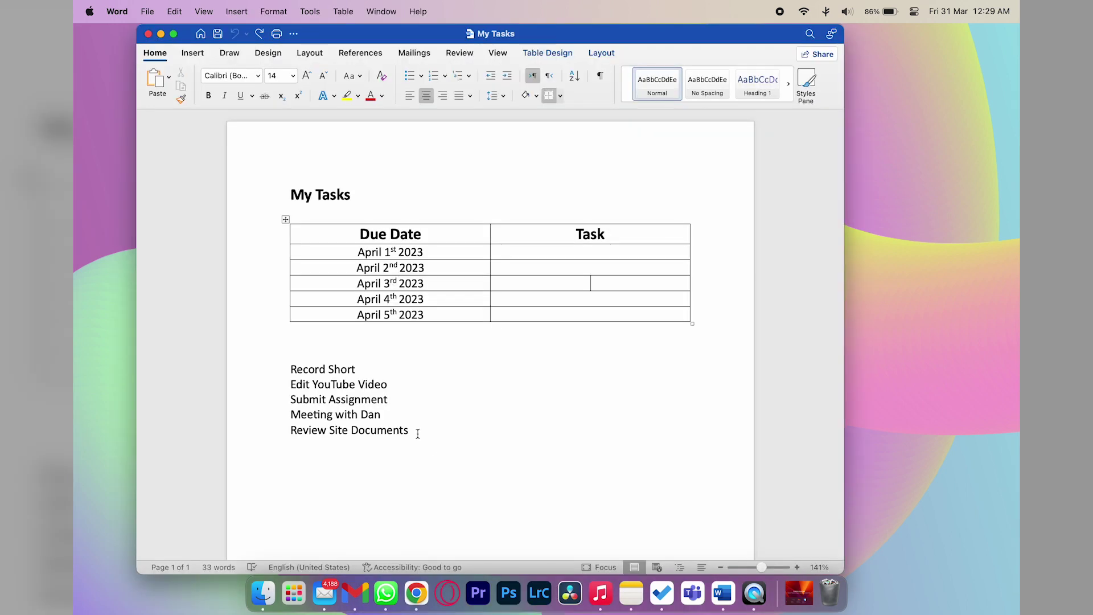
In the Word document My Tasks, copy the line "Review Site Documents" and paste it from the clipboard history into the April 2nd Task cell.
drag(418, 433, 312, 435)
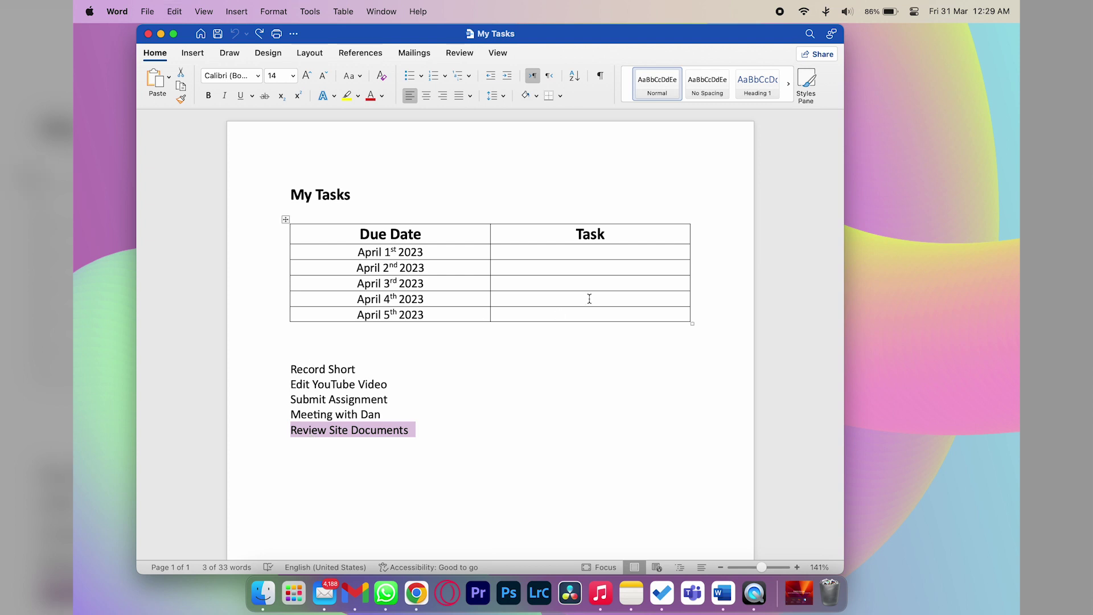
click(575, 265)
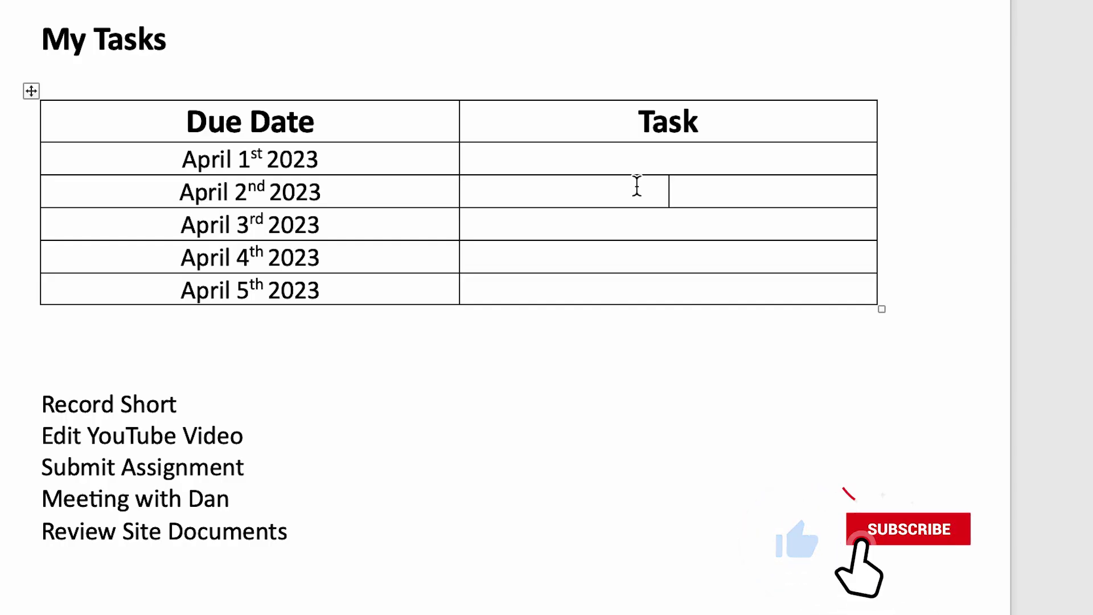
key(super+shift+c)
key(Down)
key(Down)
key(Down)
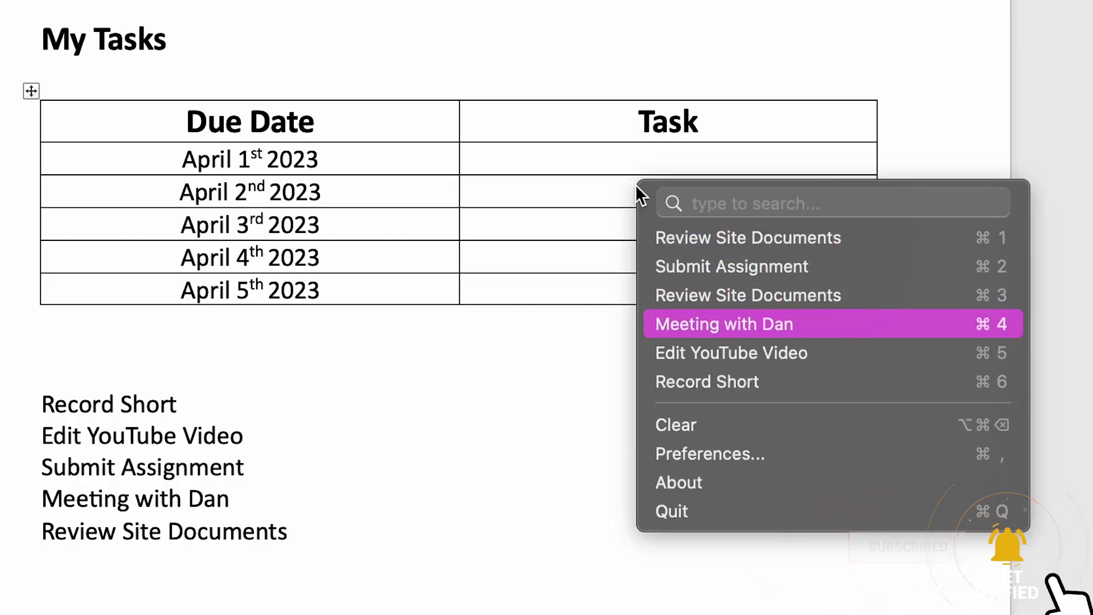
key(Up)
key(Up)
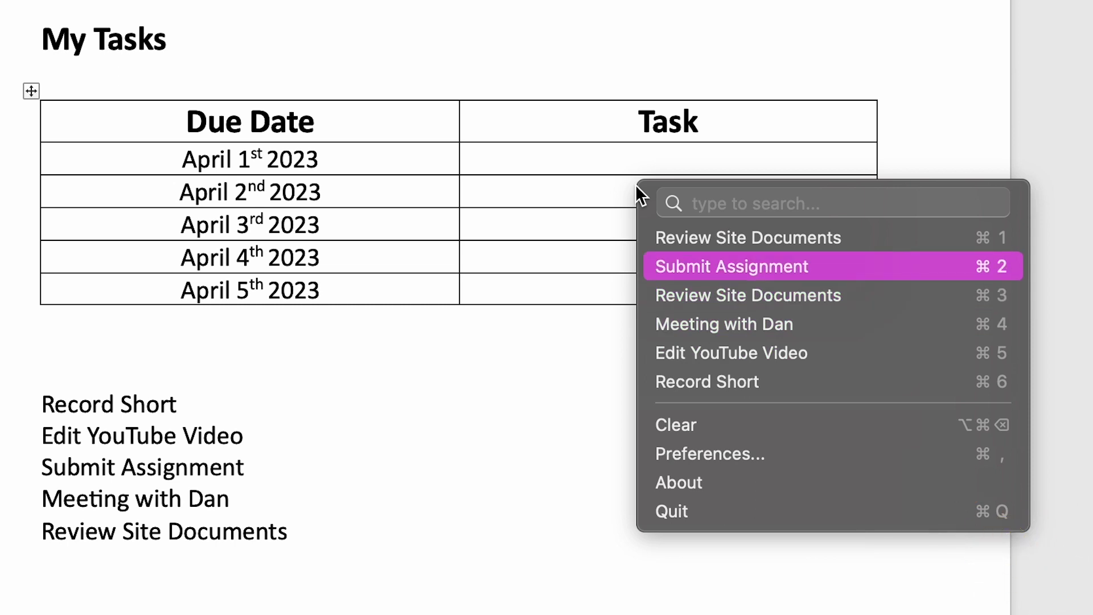
key(Down)
key(Up)
key(Down)
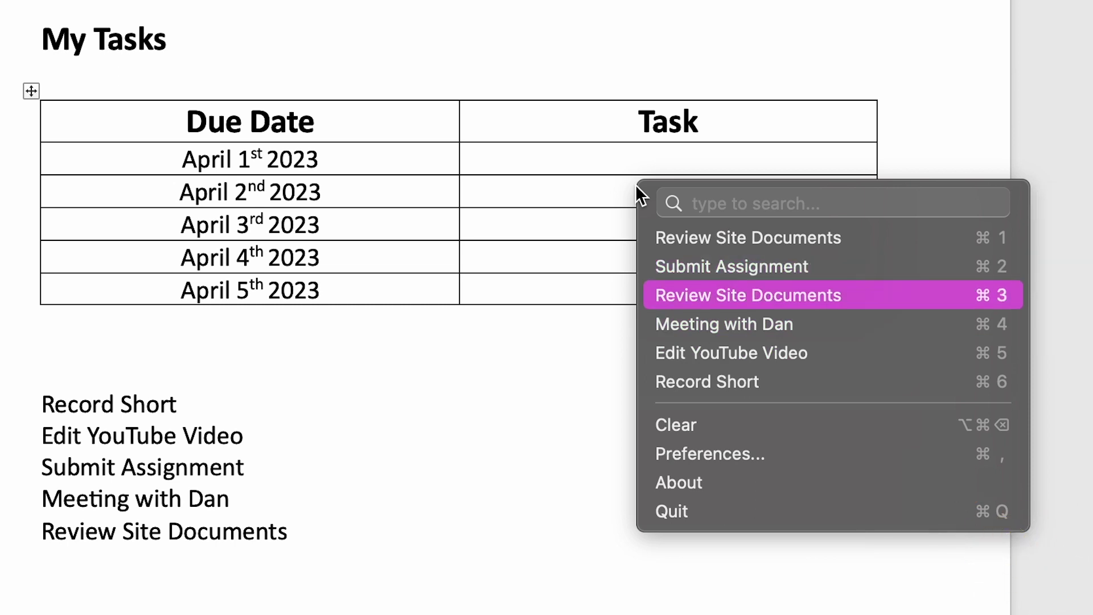
click(706, 294)
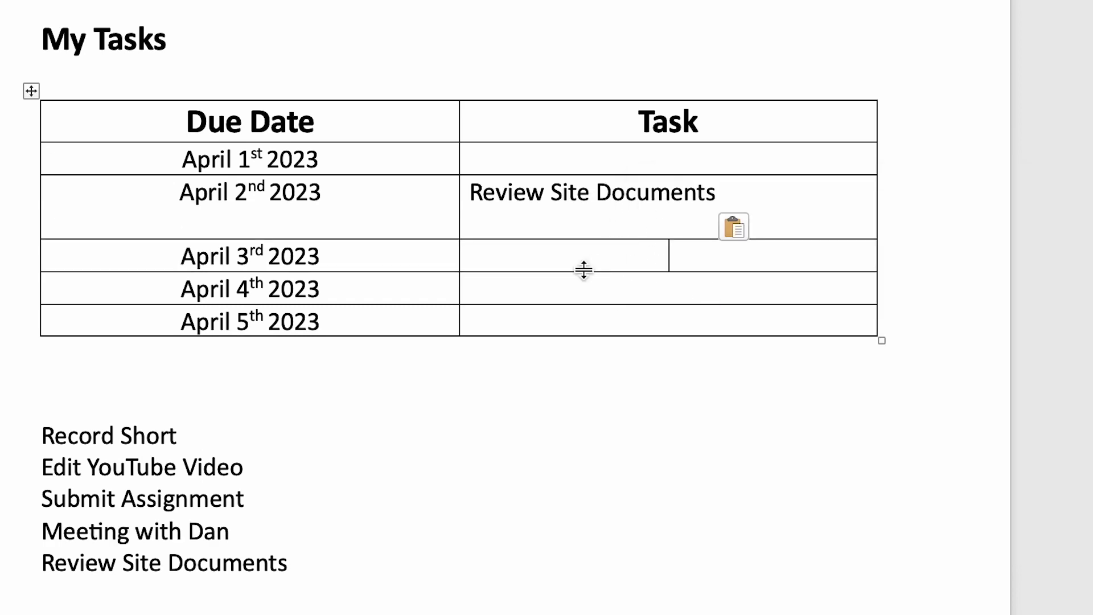
Paste the meeting entry from the clipboard history into the Task cell for April 4th.
key(super+shift+c)
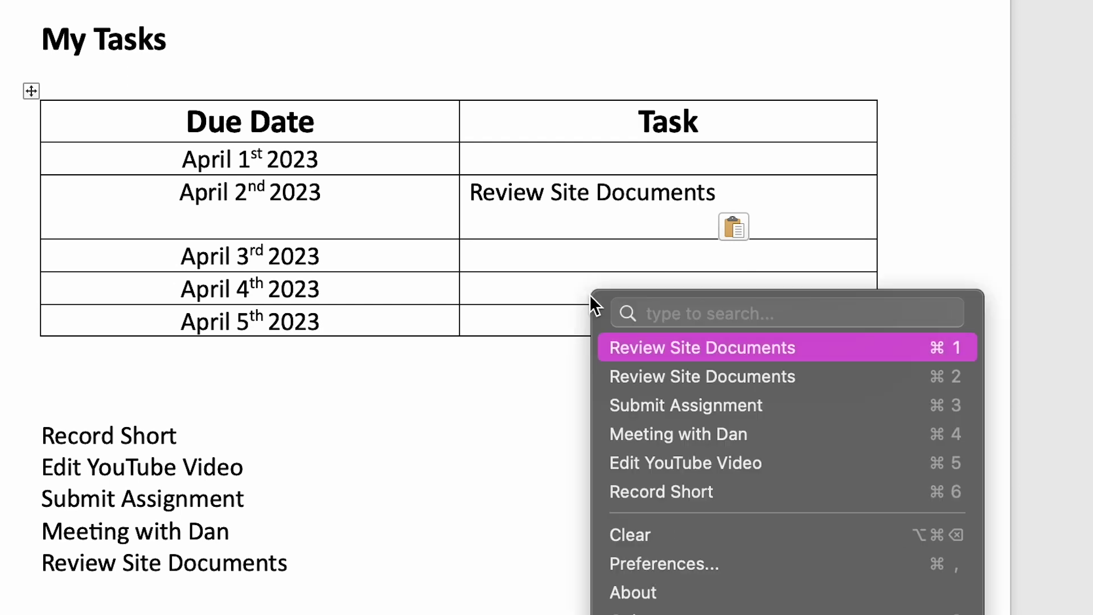
key(Down)
key(Down)
key(Down)
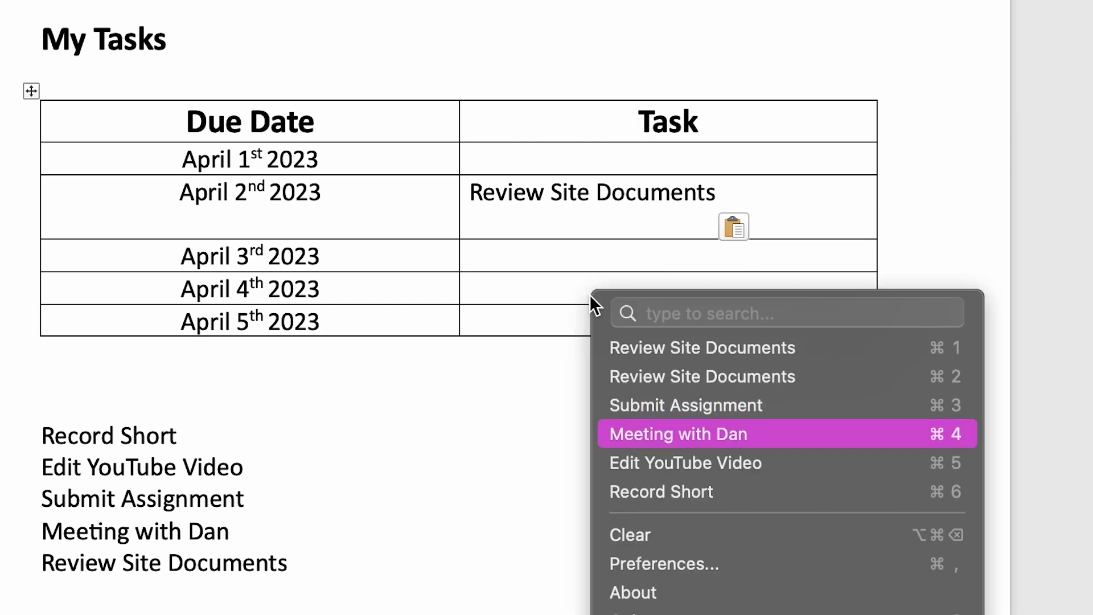
key(Return)
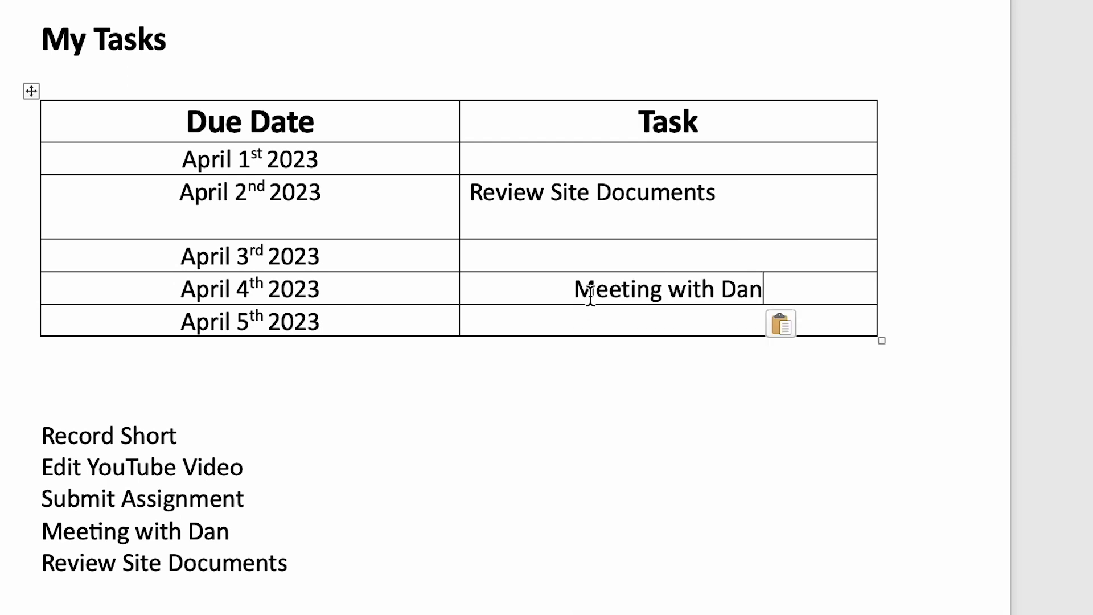
scroll(539, 471, down, 2)
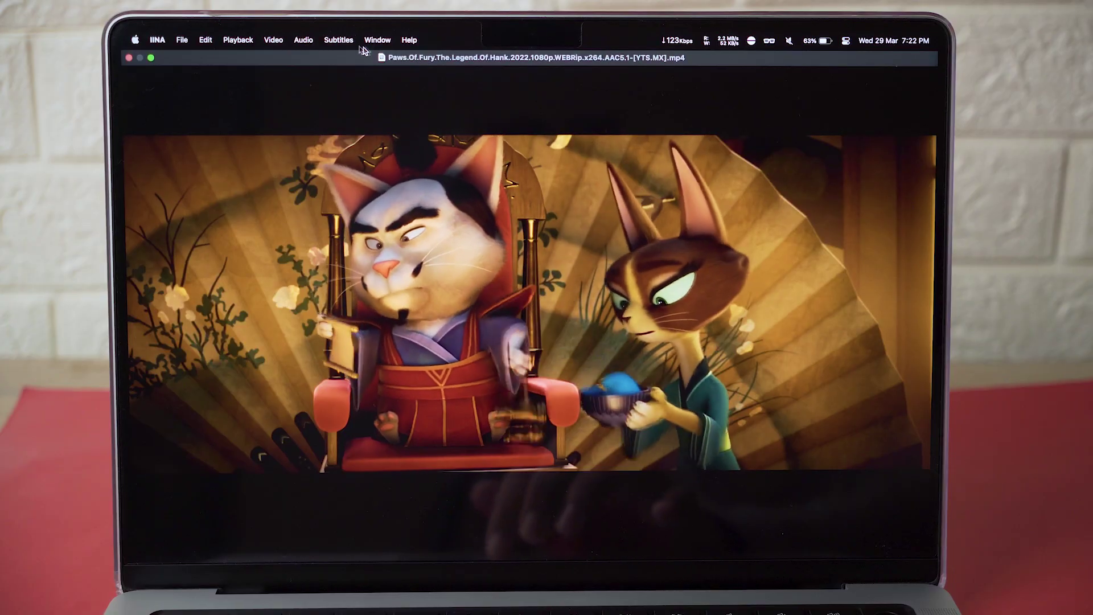
Look at the subtitle settings for the playing movie, including external subtitles, delay and text style.
click(341, 40)
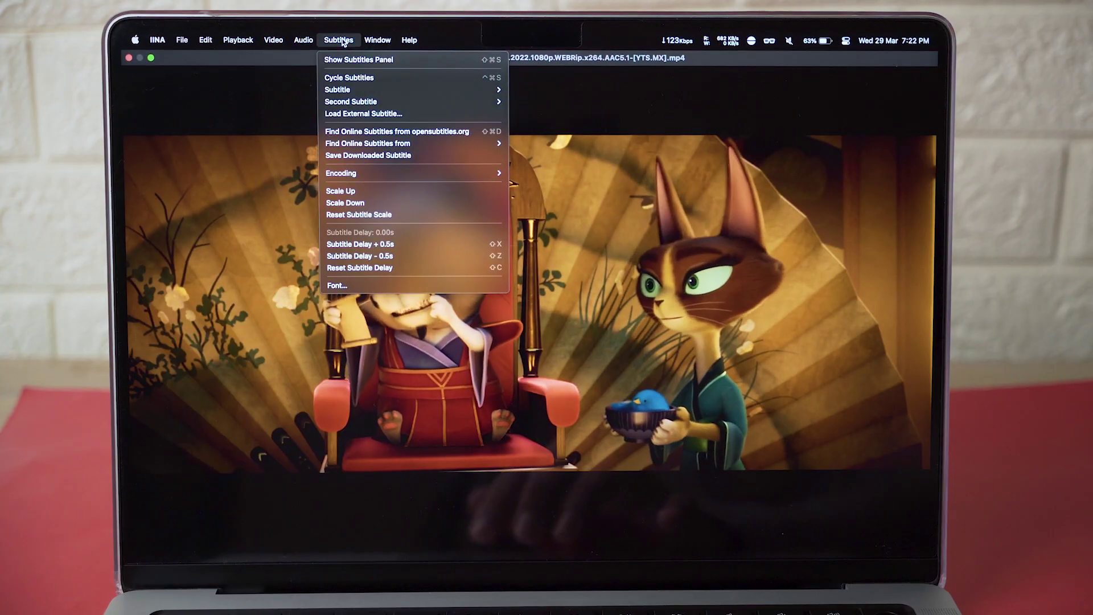
click(357, 64)
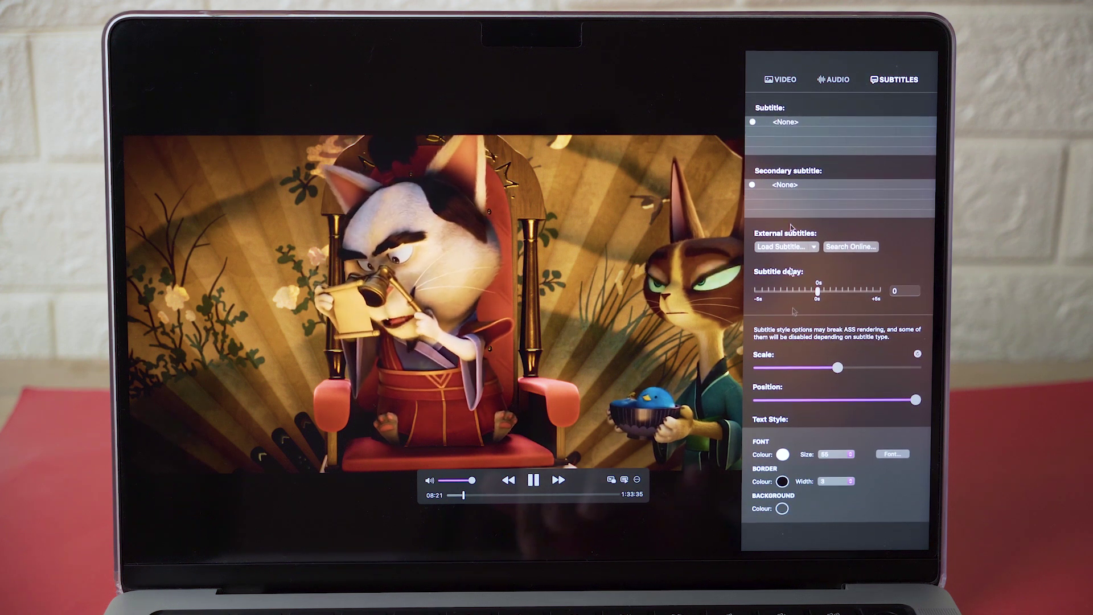
click(512, 268)
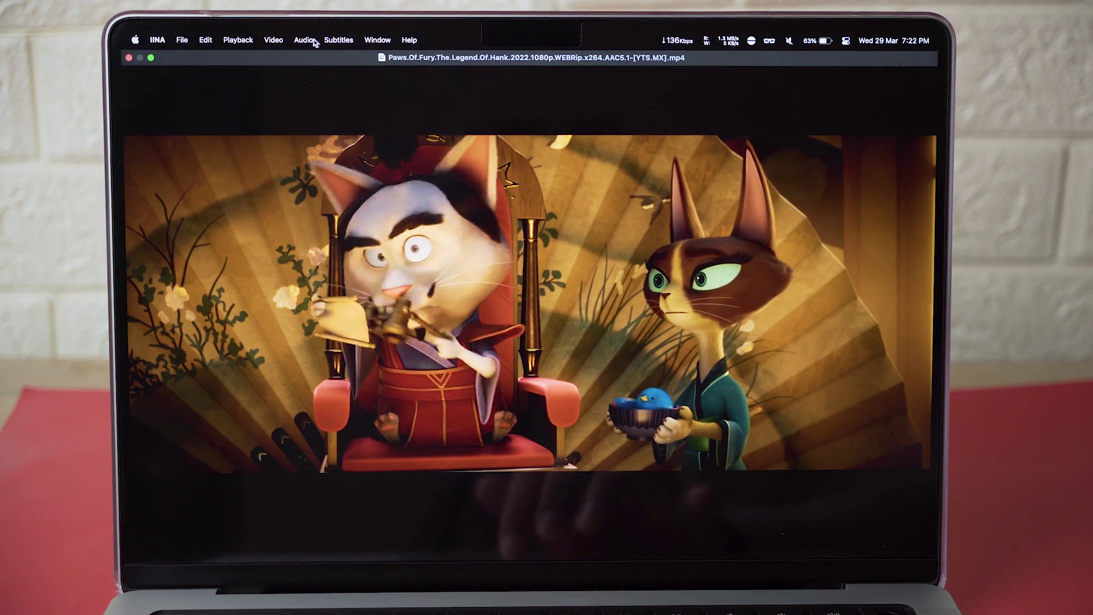
Show the movie's video settings and try the aspect ratios 4:3, 16:9 and 16:10.
click(274, 41)
click(293, 60)
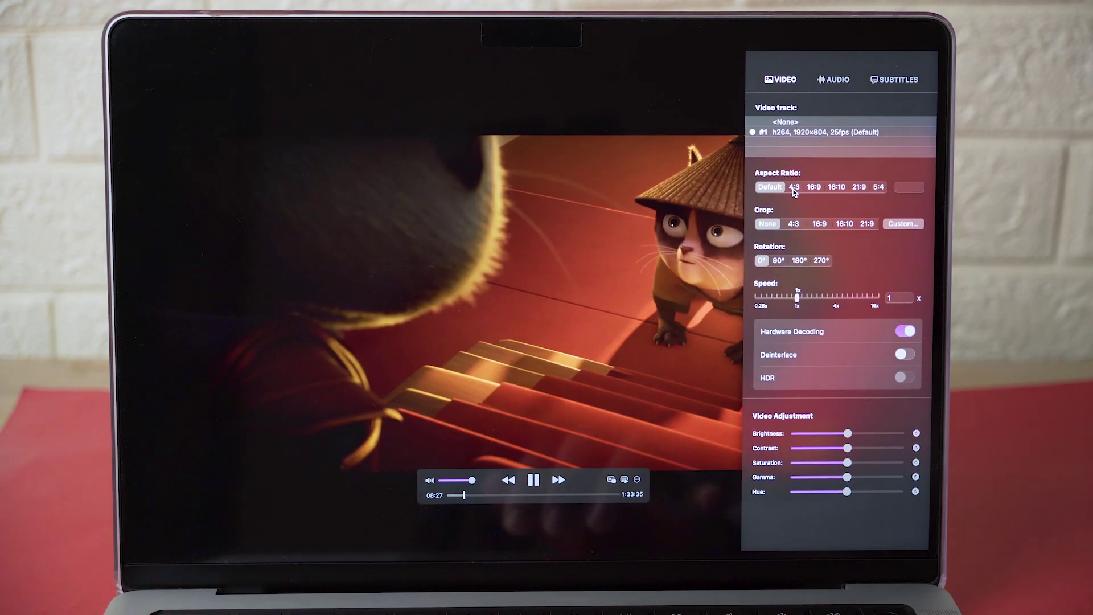
click(794, 187)
click(816, 188)
click(840, 188)
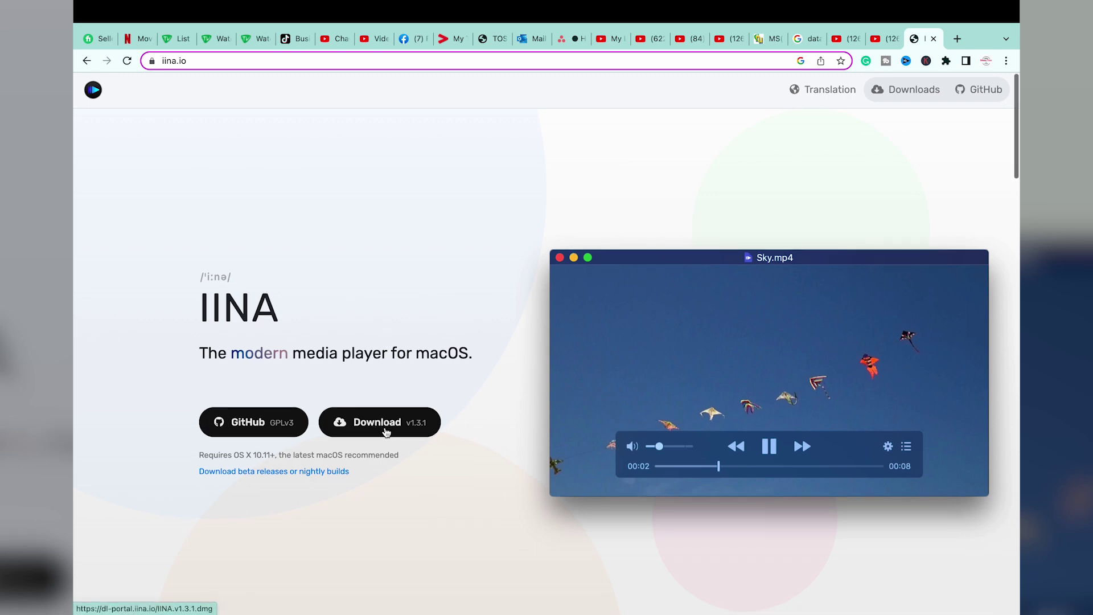
Look through the feature descriptions on the iina.io web page, down to Dark Mode.
scroll(385, 431, down, 10)
scroll(386, 430, up, 1)
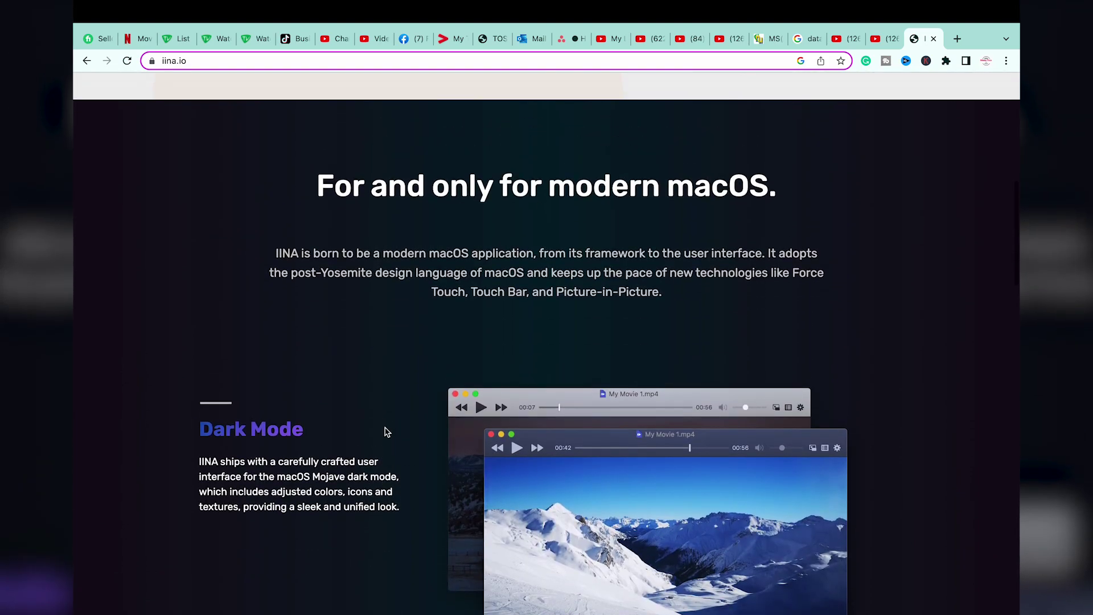
Play the Paws Of Fury video from the desktop in IINA, muted and in full screen, with its video settings shown.
key(ctrl+Left)
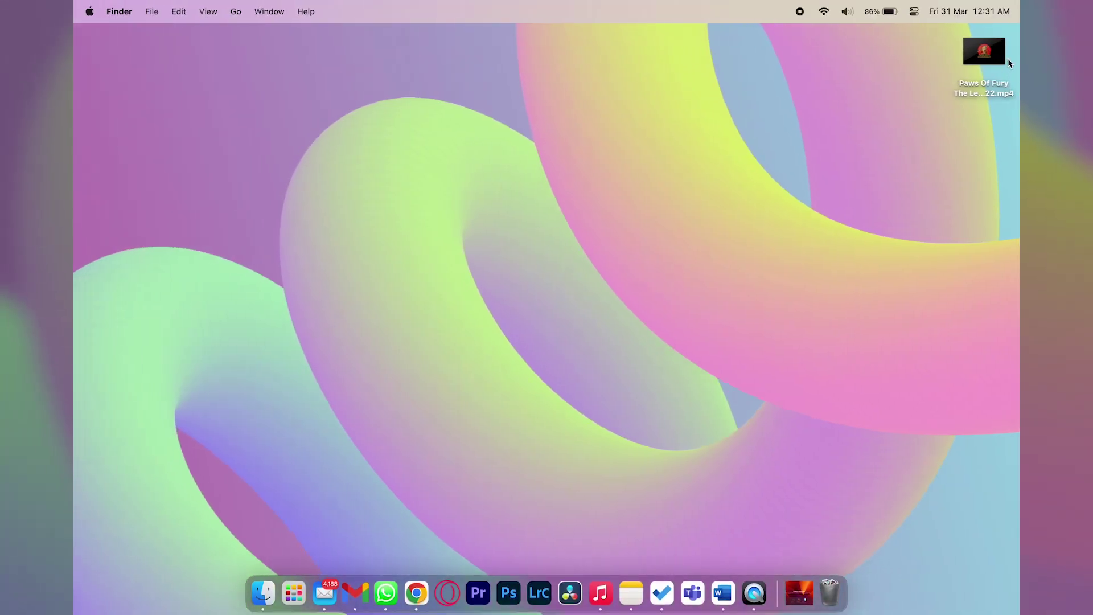
double_click(1004, 60)
key(F10)
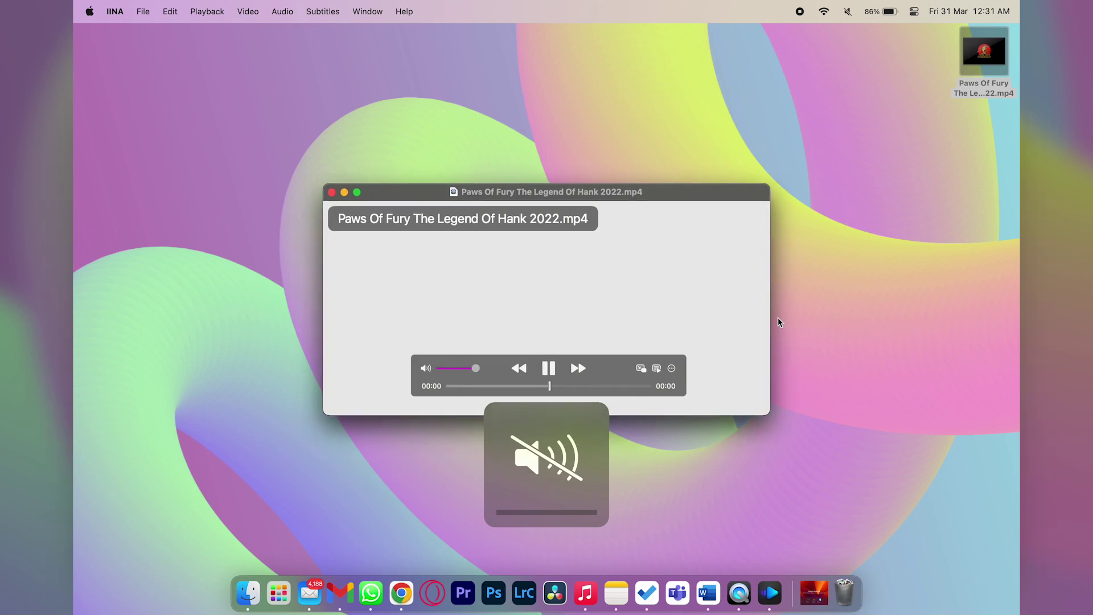
click(279, 182)
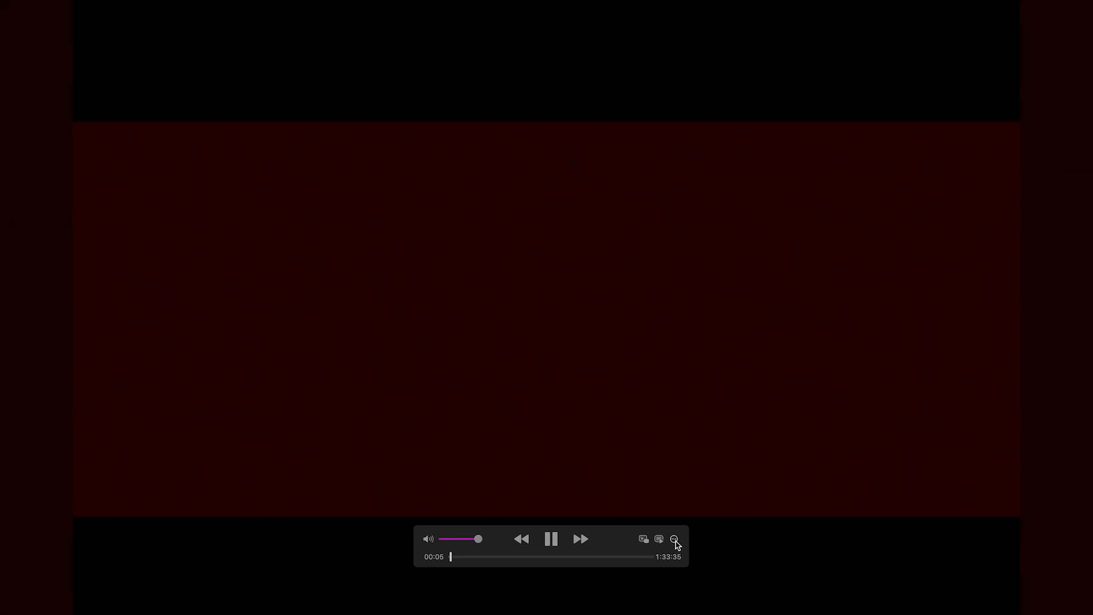
click(675, 541)
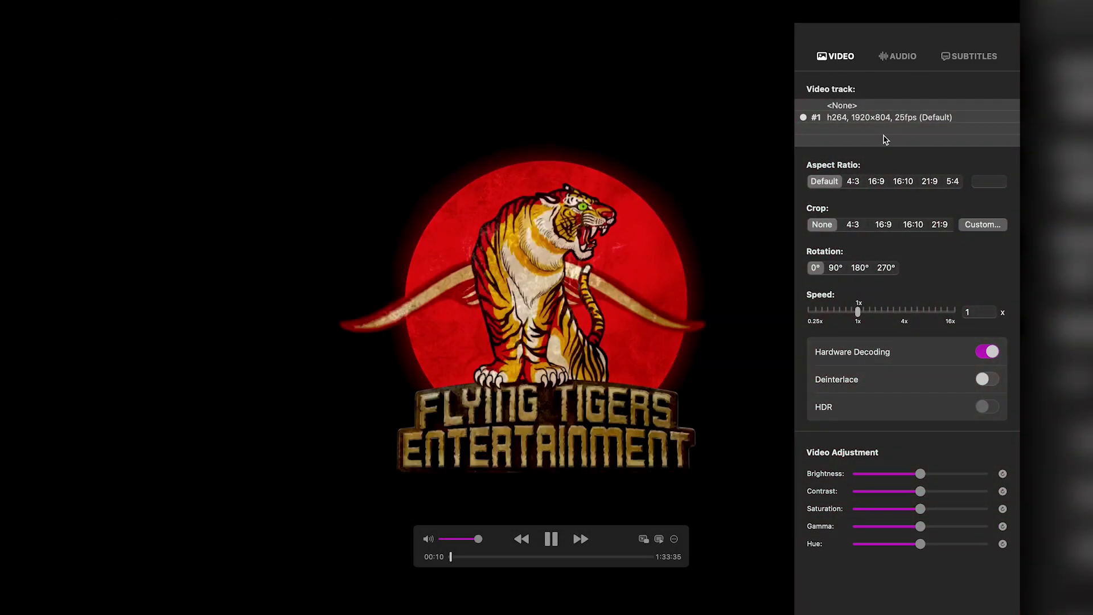
Try the aspect ratios 4:3, 16:9 and 16:10 on the movie and return to Default.
click(853, 181)
click(879, 182)
click(903, 181)
click(824, 181)
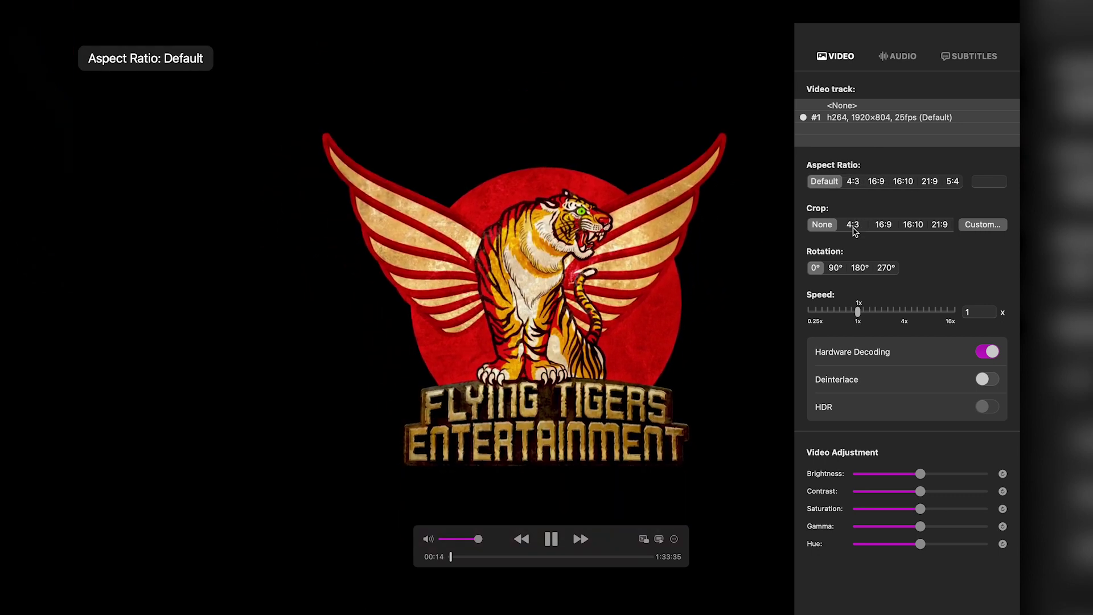
Try a 4:3 crop and a 90° rotation on the movie, returning the crop to None and the rotation to 0°.
click(852, 223)
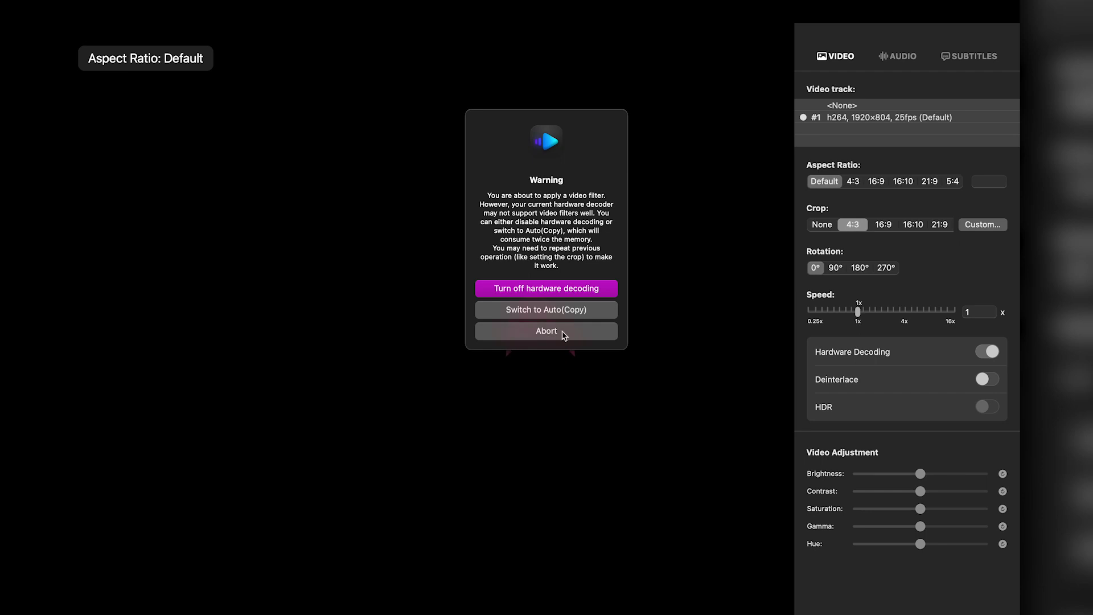
click(557, 331)
click(822, 225)
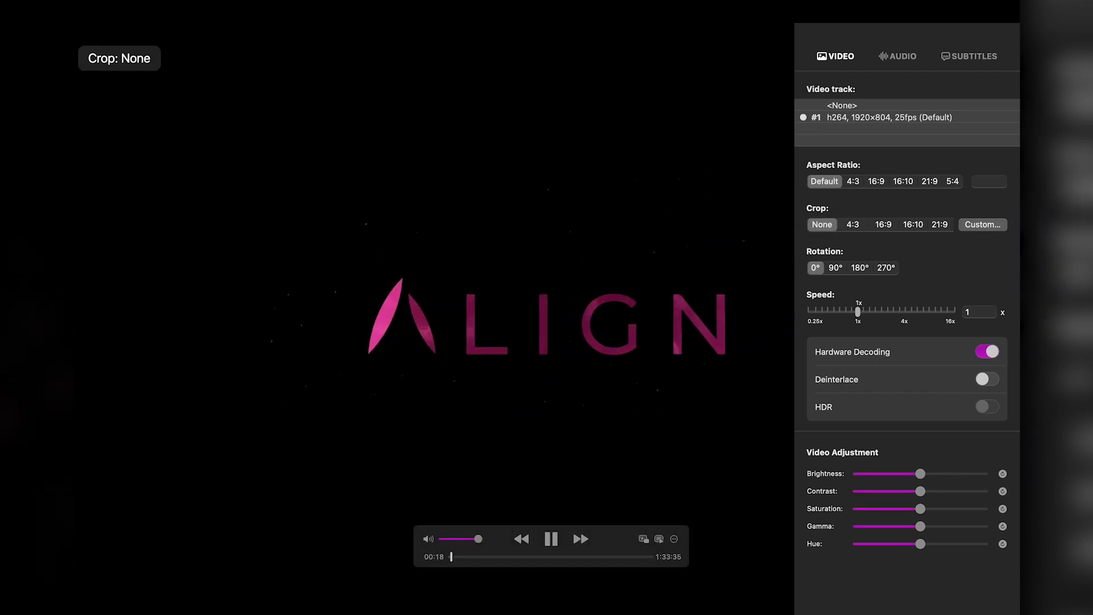
click(835, 268)
click(815, 269)
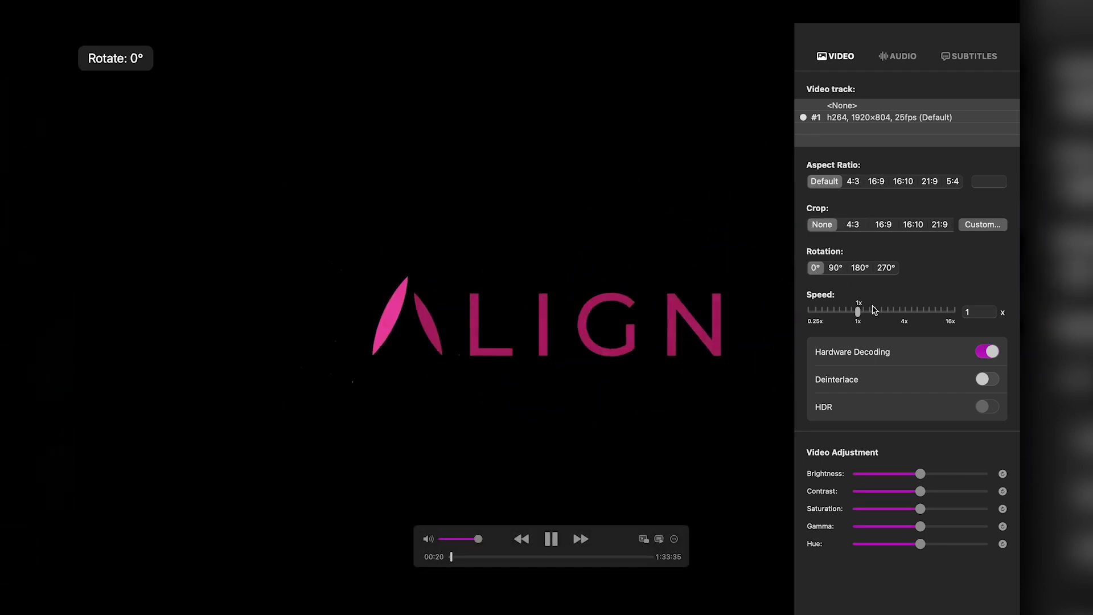
Raise the video brightness slightly and jump playback ahead to about 13:36.
click(939, 474)
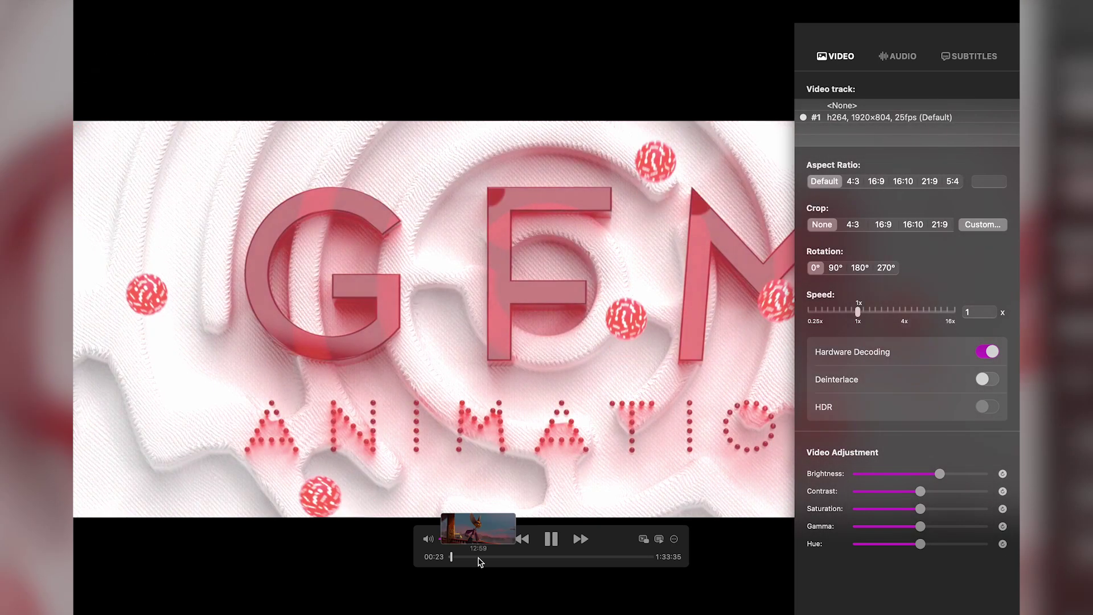
click(480, 556)
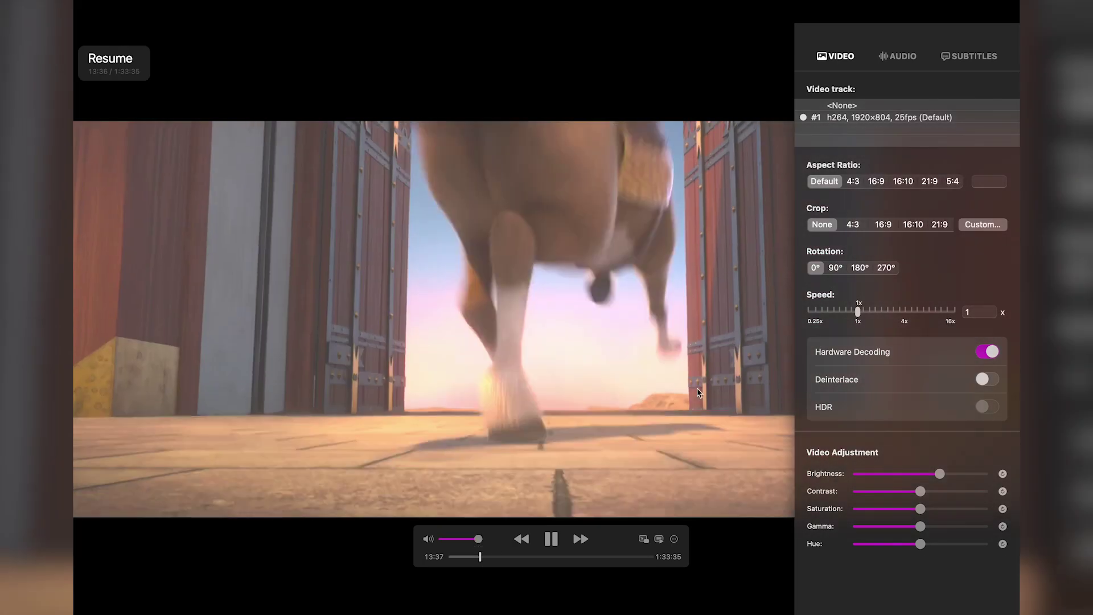
Look at the movie's audio settings with the equalizer and its subtitle settings.
click(897, 56)
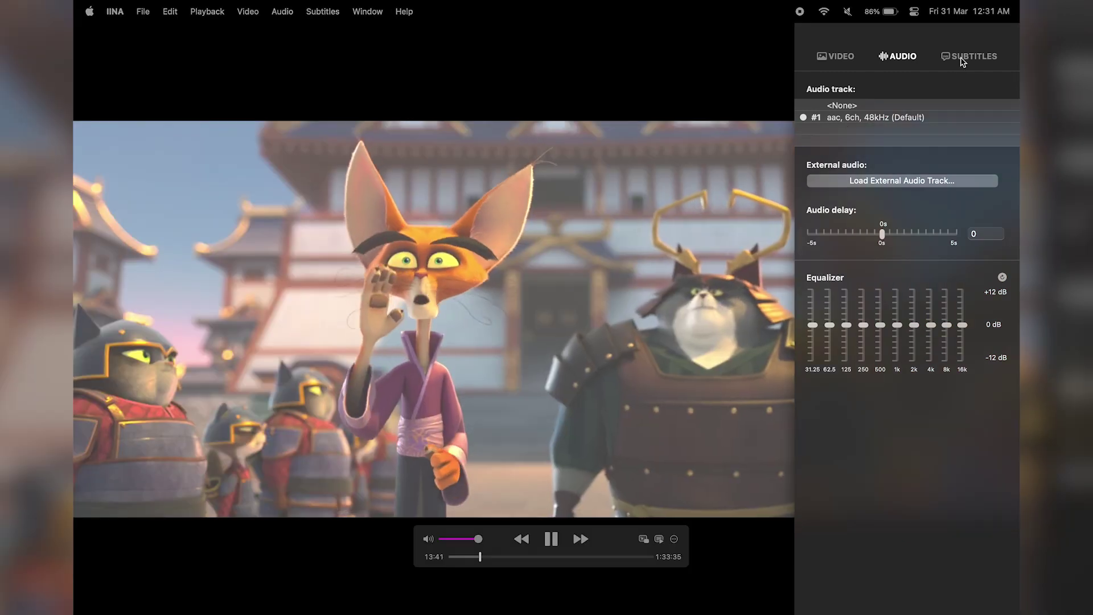
click(970, 57)
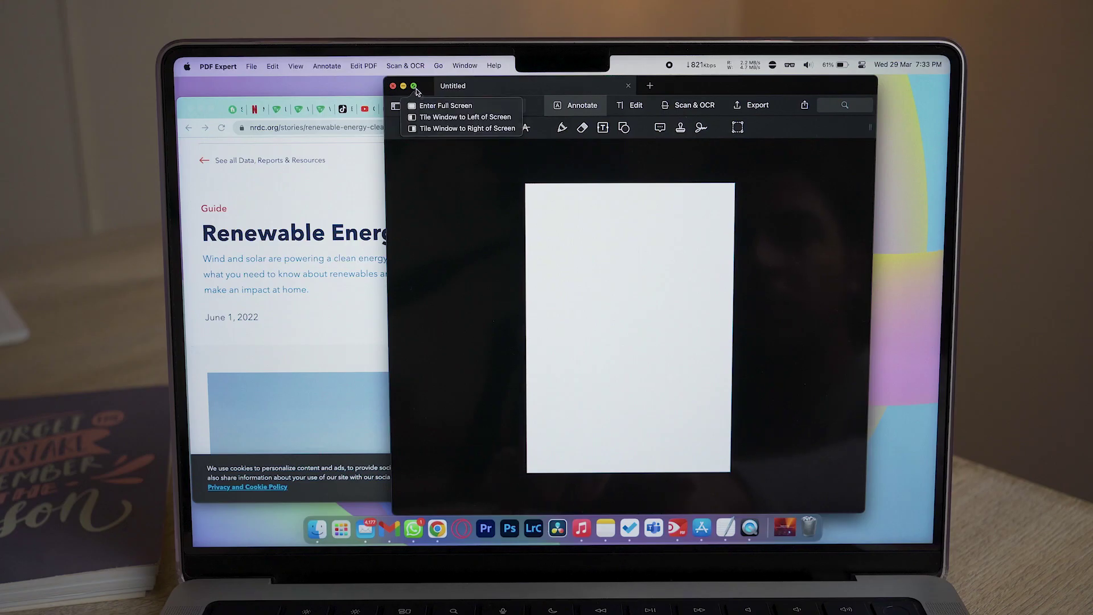
Put the untitled PDF on the right and the Renewable Energy article on the left in split view, and narrow the article's side.
click(436, 127)
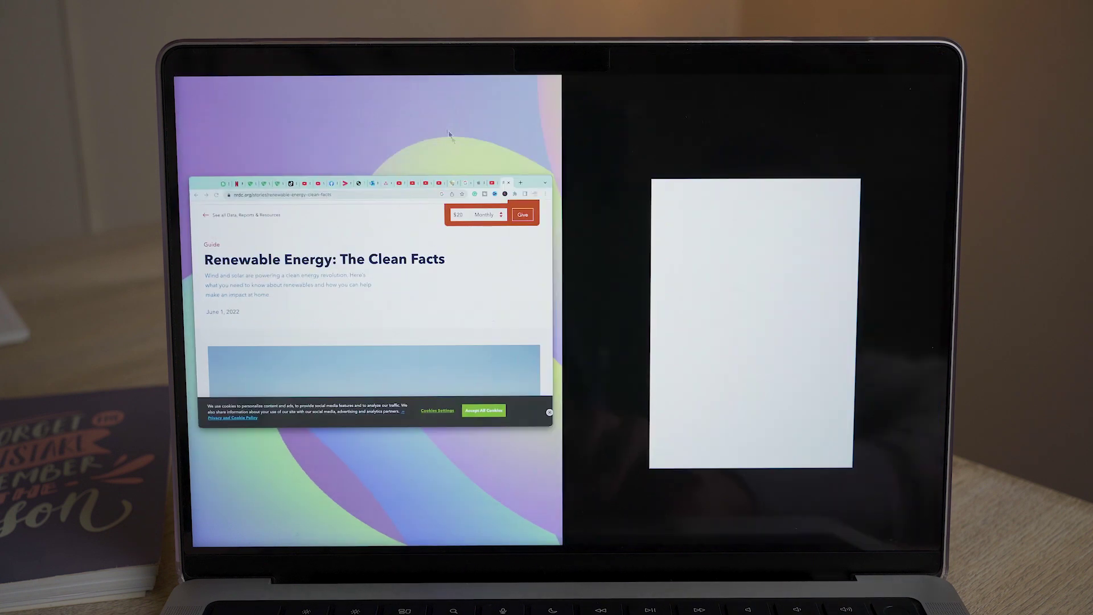
click(322, 248)
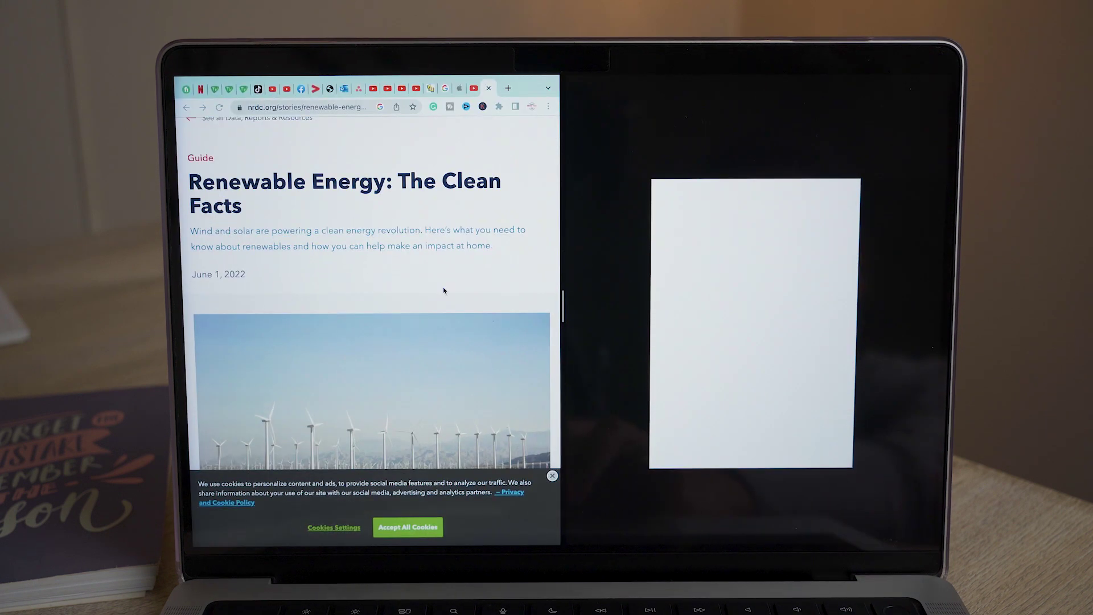
scroll(443, 291, down, 10)
scroll(490, 189, up, 8)
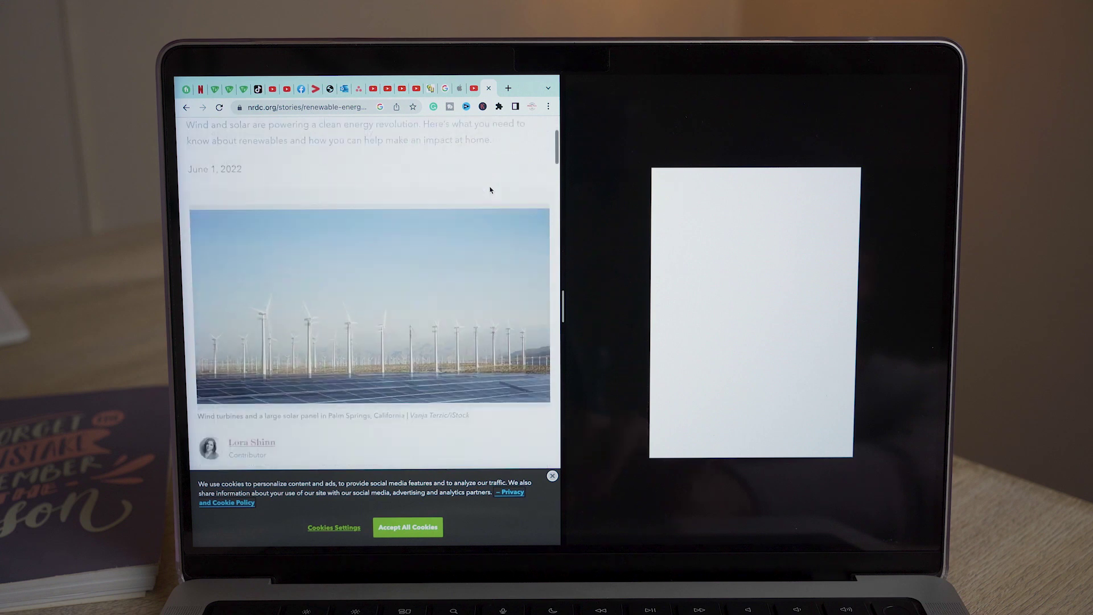
scroll(491, 190, down, 5)
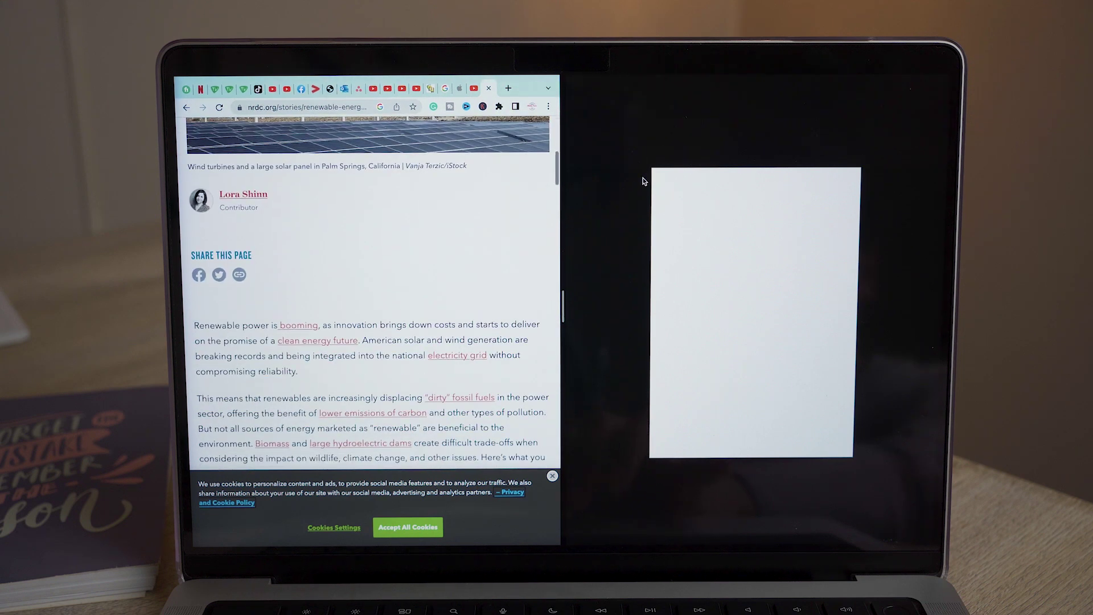
mouse_move(565, 302)
mouse_down()
mouse_move(663, 299)
mouse_move(479, 307)
mouse_move(626, 300)
mouse_move(543, 300)
mouse_up()
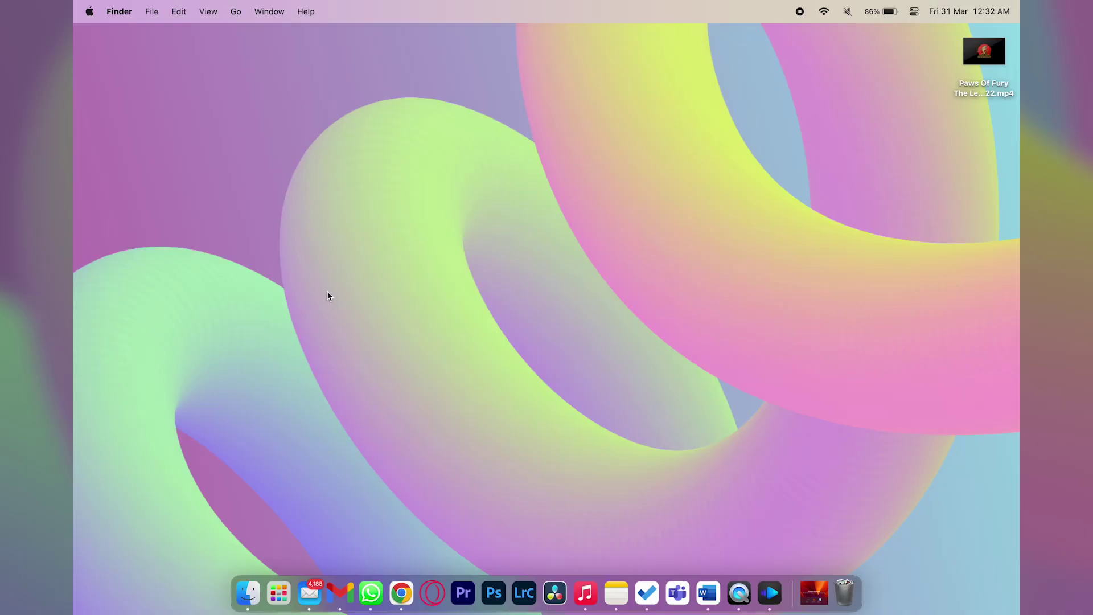
Launch the Magnet window manager and open its list of window positions.
key(alt+space)
text(mag)
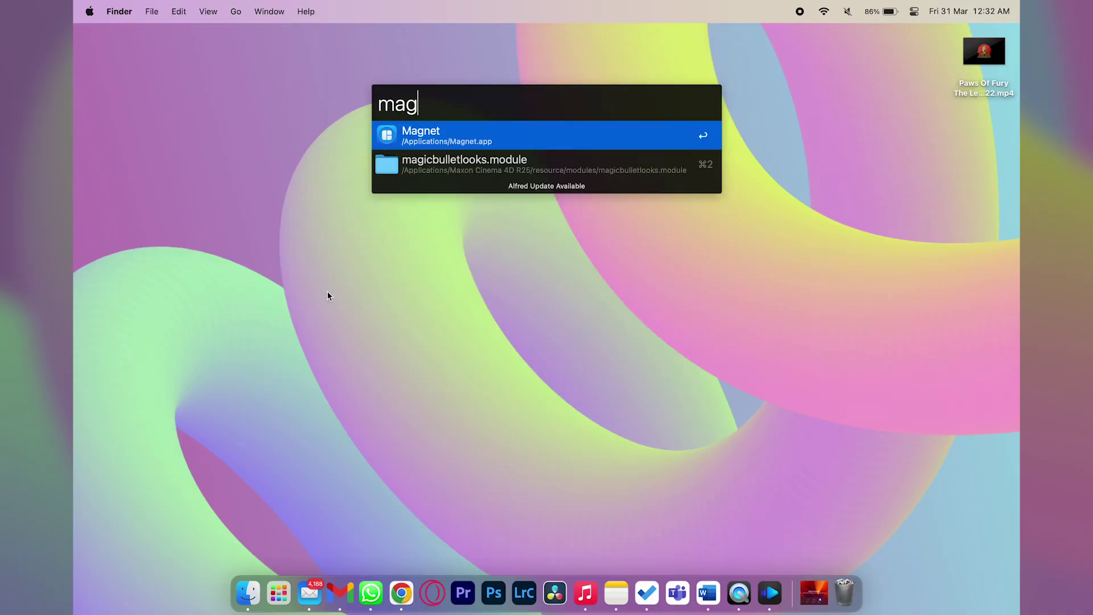
key(Return)
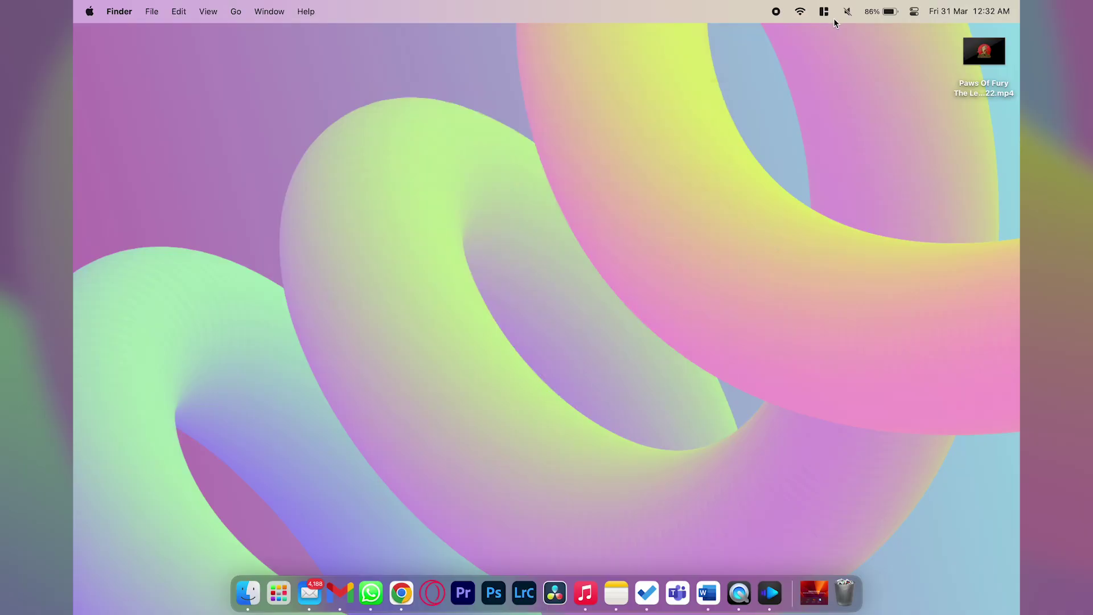
click(824, 11)
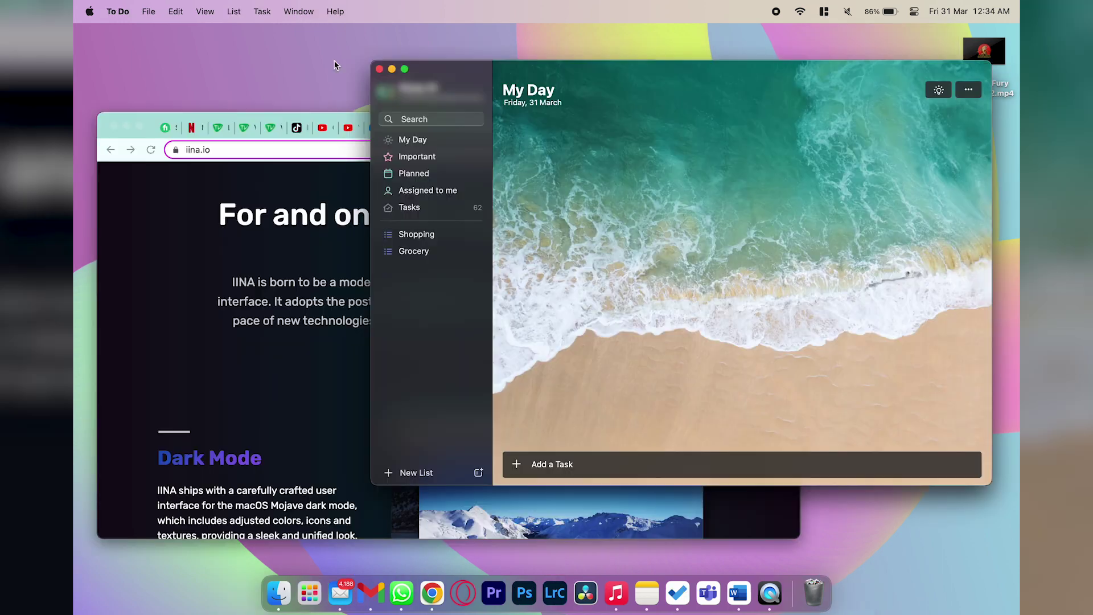
Snap the Chrome window to the left half of the desktop and the To Do window to the right half.
click(220, 234)
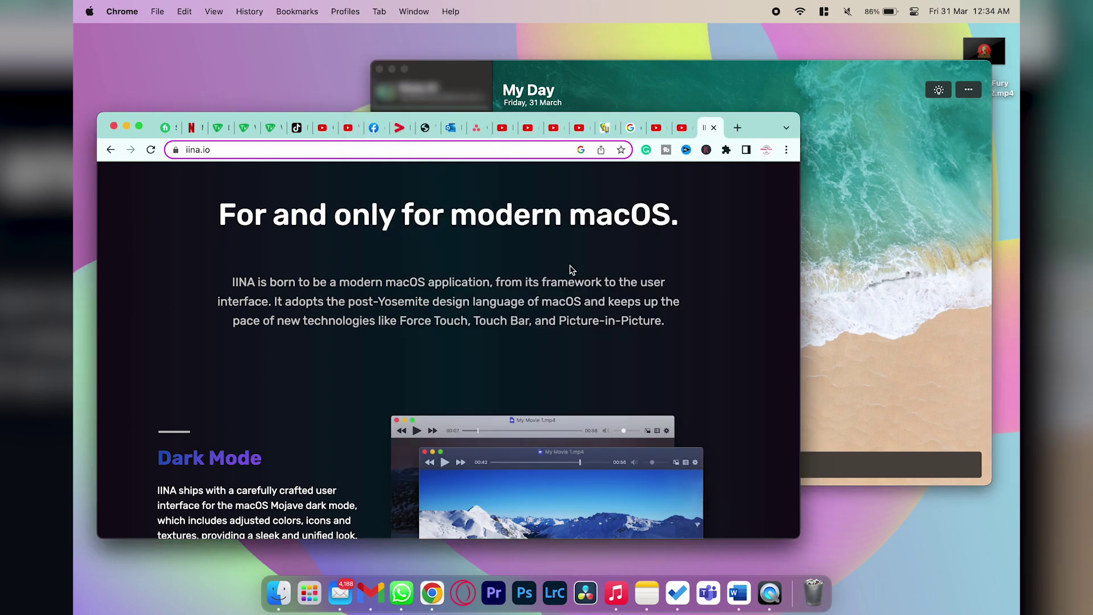
drag(761, 129, 75, 166)
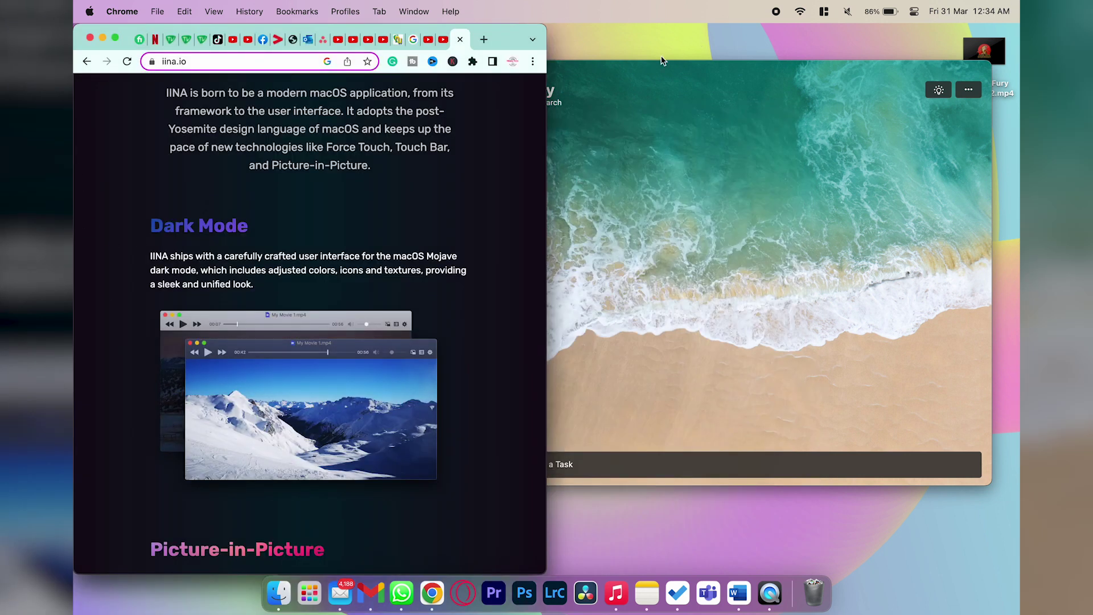
click(576, 180)
key(ctrl+alt+Right)
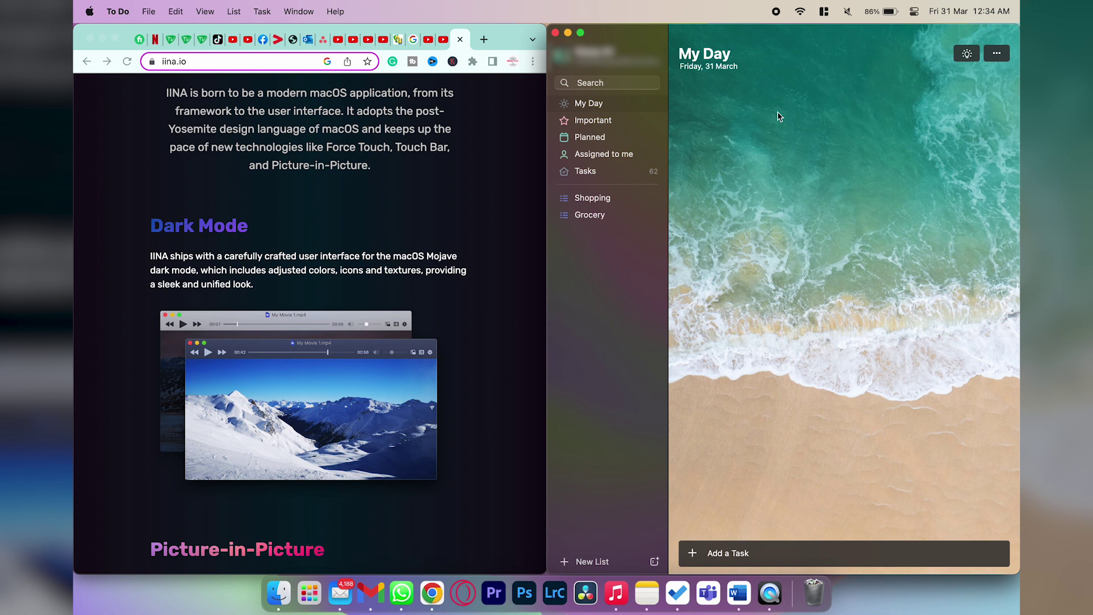
Place the To Do window in the Top Left quarter of the desktop with Magnet.
click(824, 12)
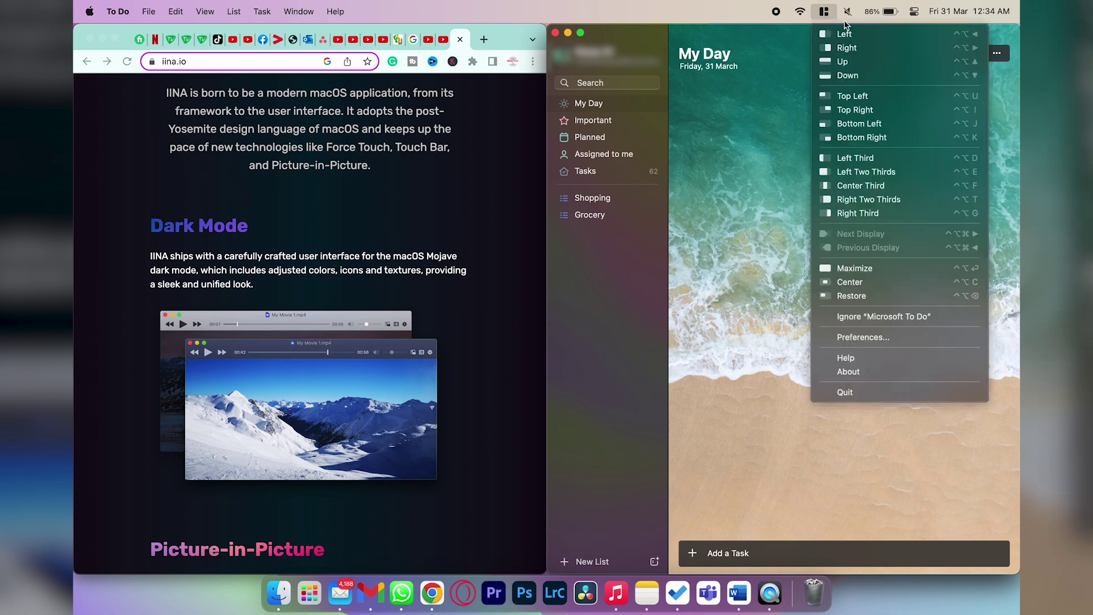
click(854, 95)
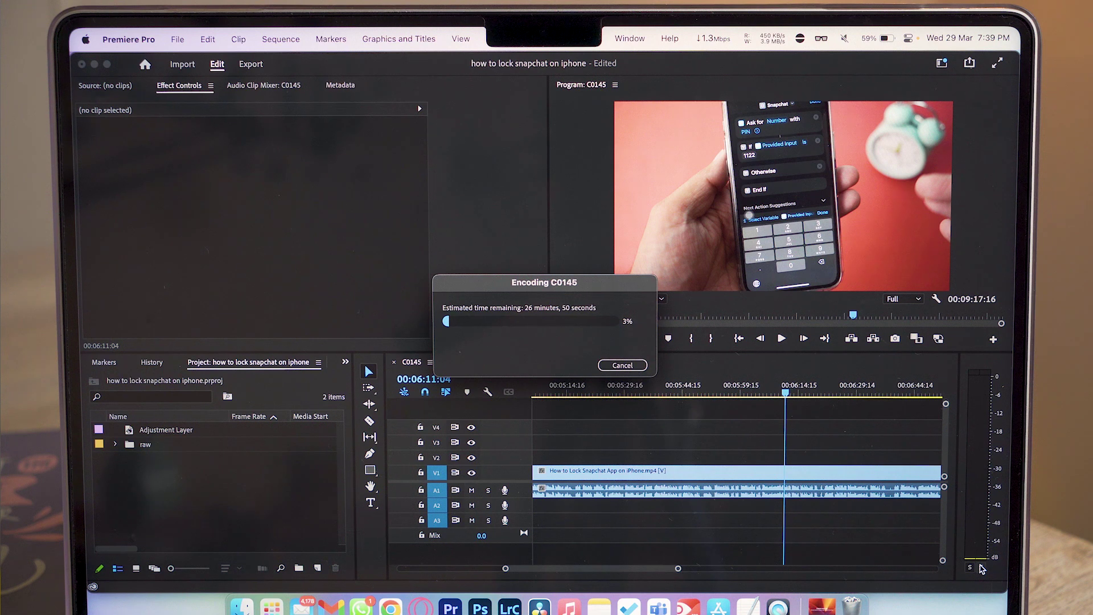
Launch Amphetamine and show its options for starting a new session, including the duration in hours.
mouse_move(1007, 591)
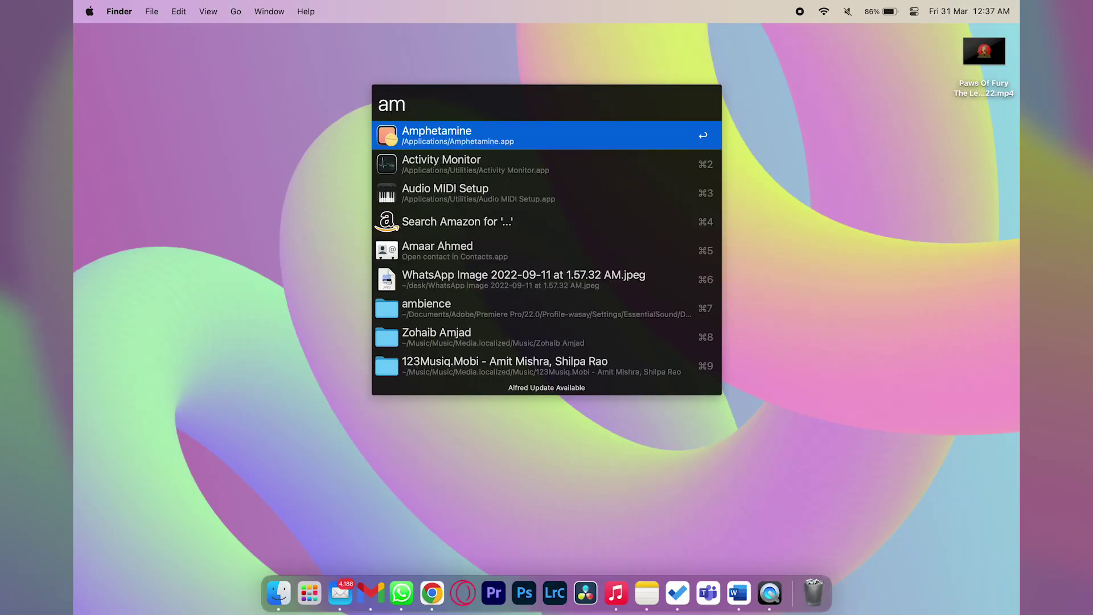
key(Escape)
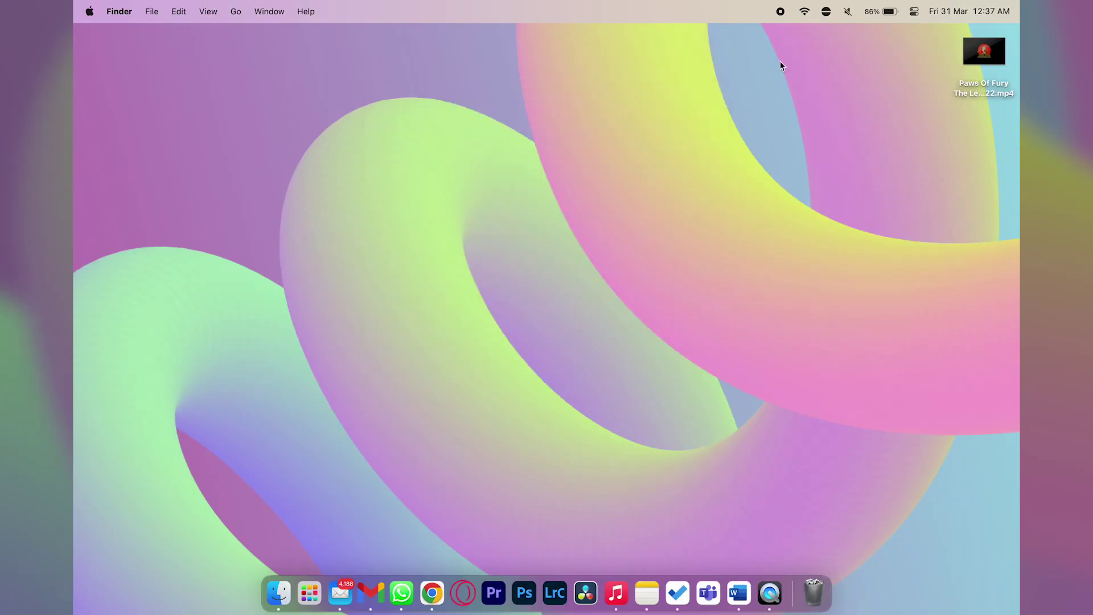
click(828, 14)
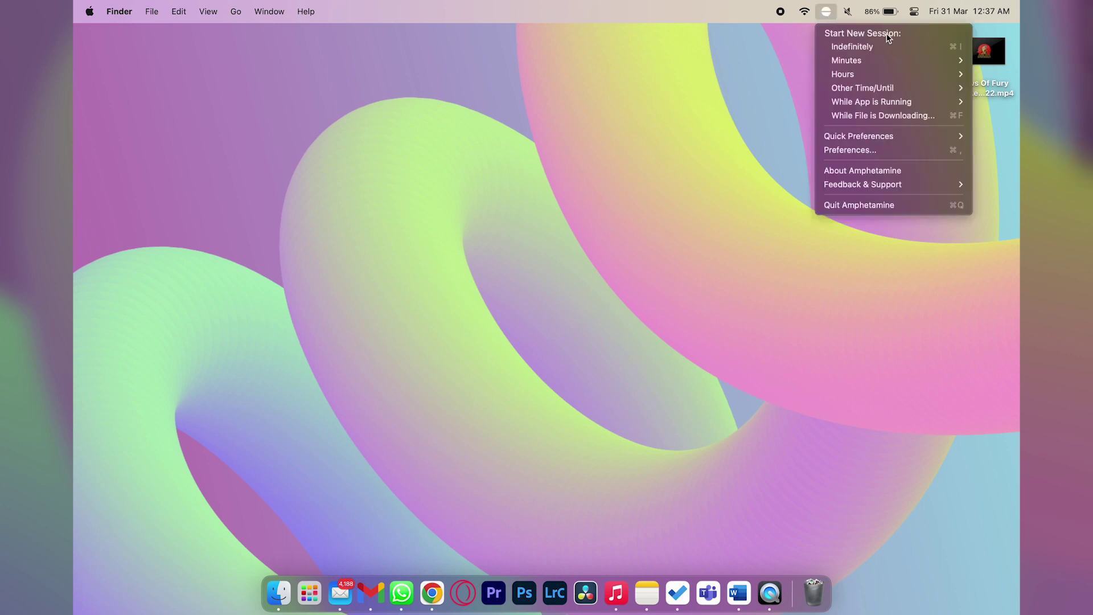
mouse_move(855, 76)
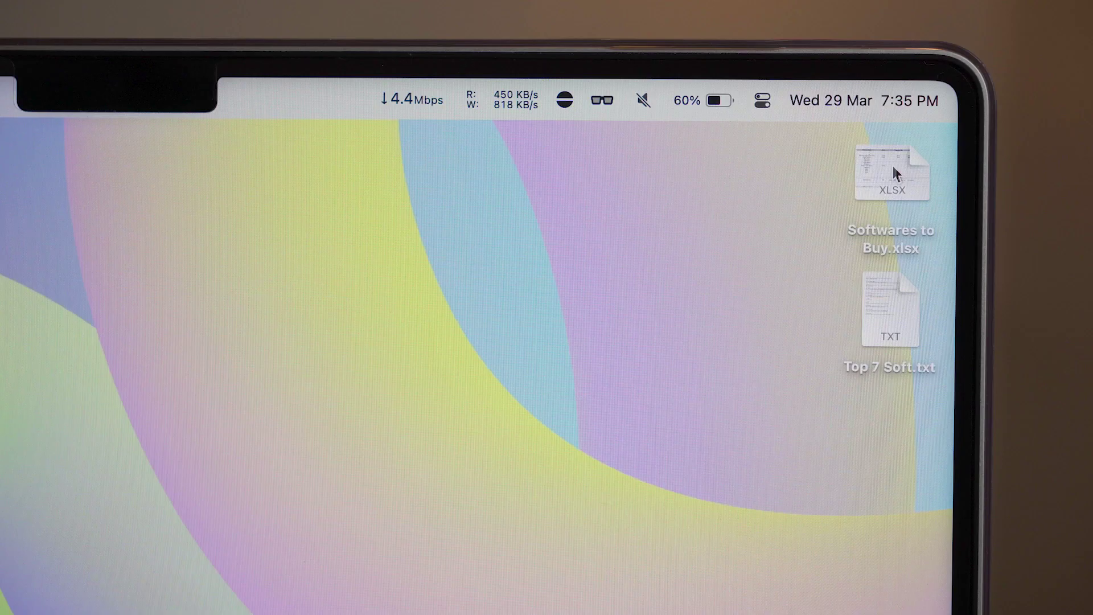
Collect Softwares to Buy.xlsx and Top 7 Soft.txt from the desktop together in a floating Dropover shelf.
click(892, 169)
super+click(886, 314)
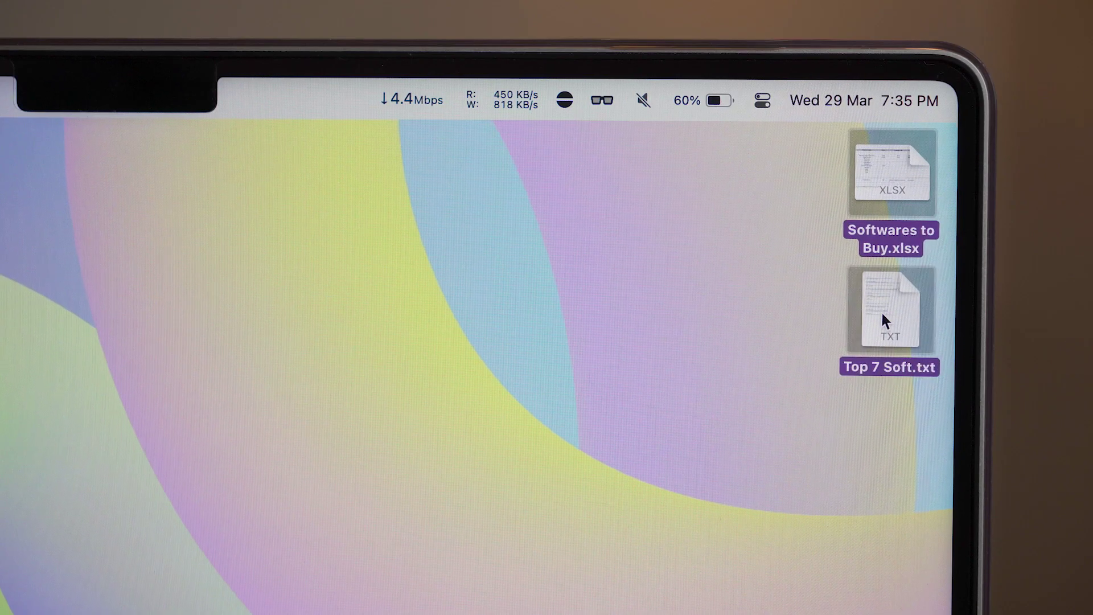
drag(883, 316, 844, 207)
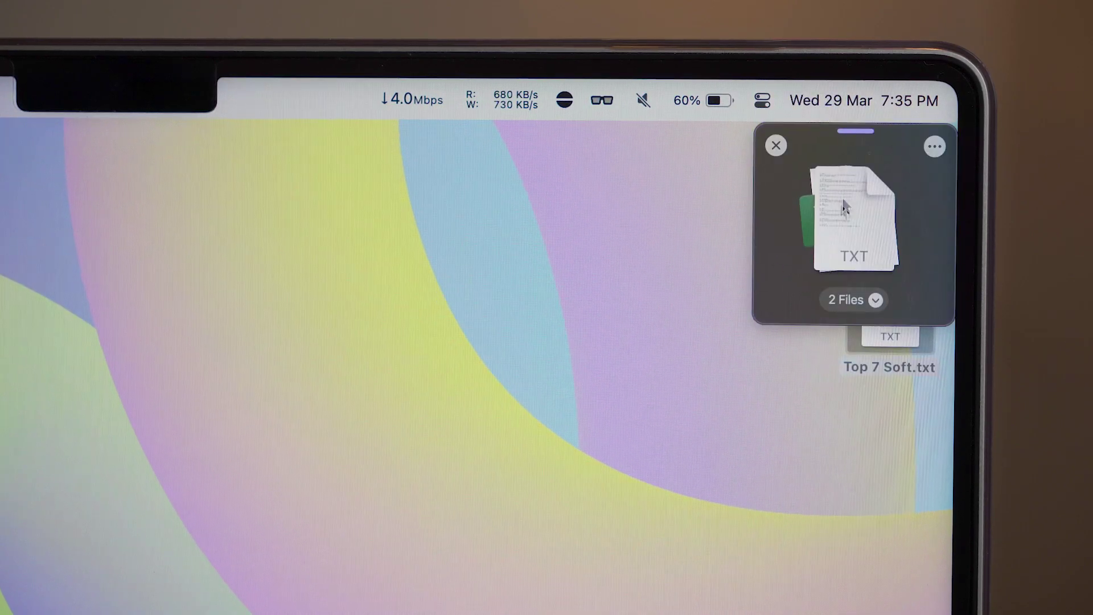
Move the shelf away from the desktop files and take its two files out to another window.
drag(860, 142, 672, 242)
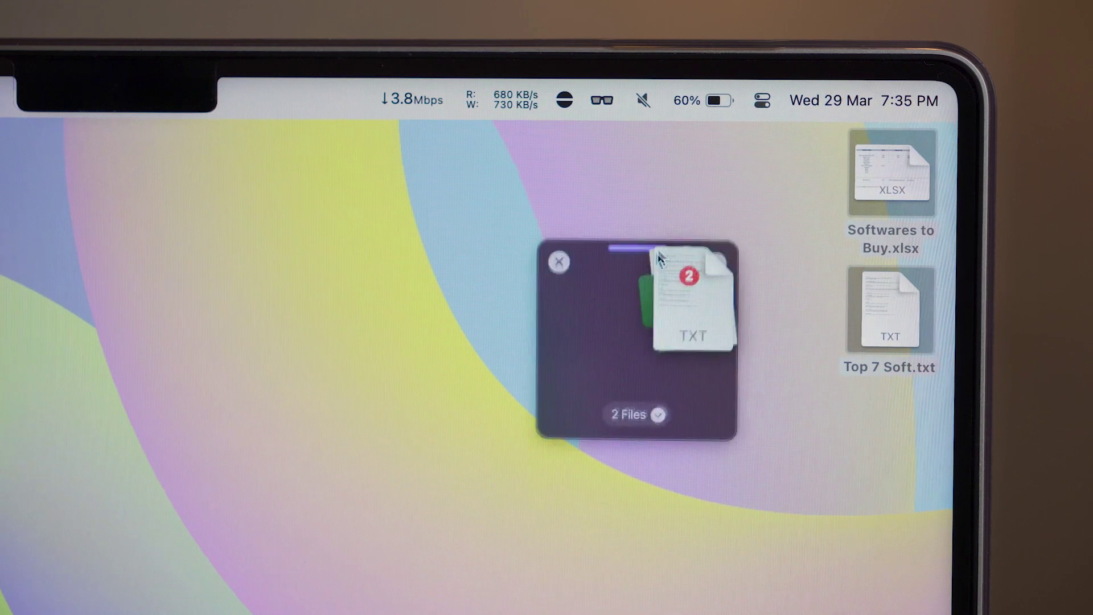
key(super+Tab)
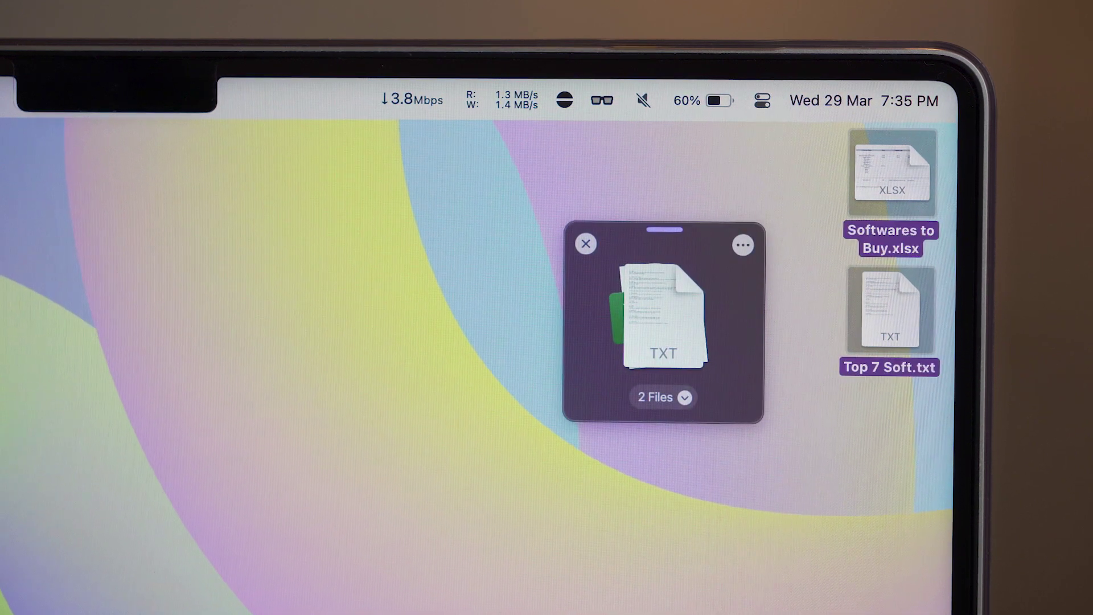
drag(666, 317, 371, 495)
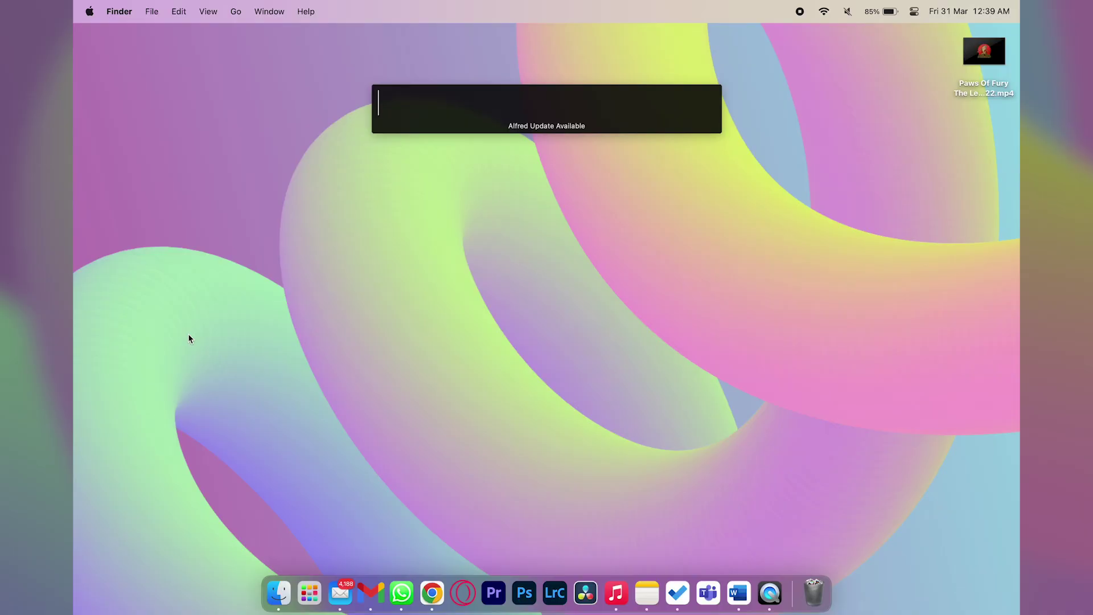
Launch Dropover and open its Shelf Activation preferences.
text(dr)
key(Return)
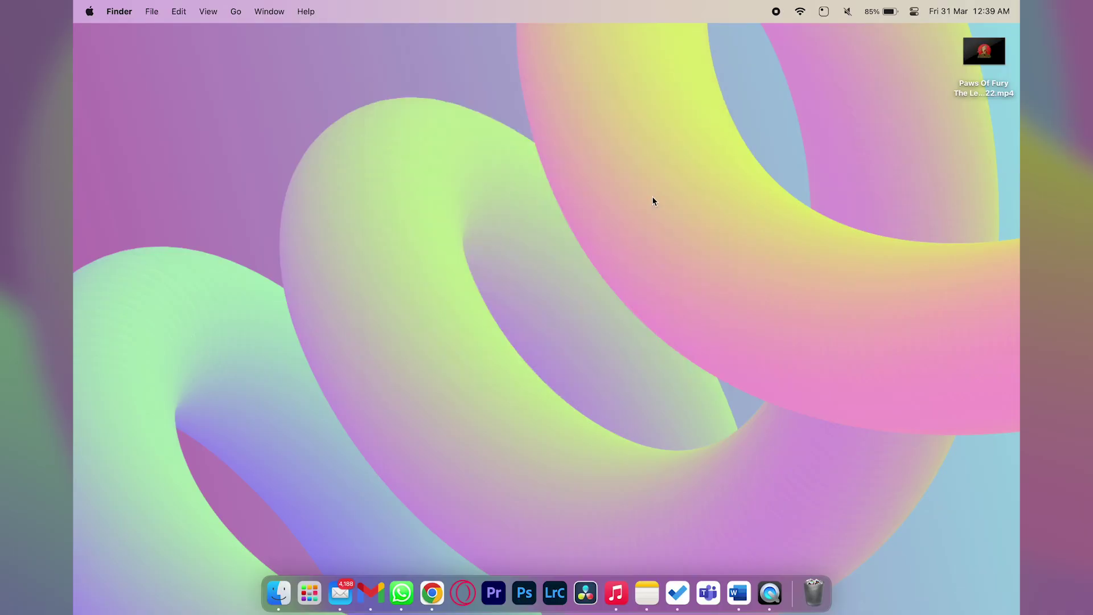
click(824, 12)
click(853, 149)
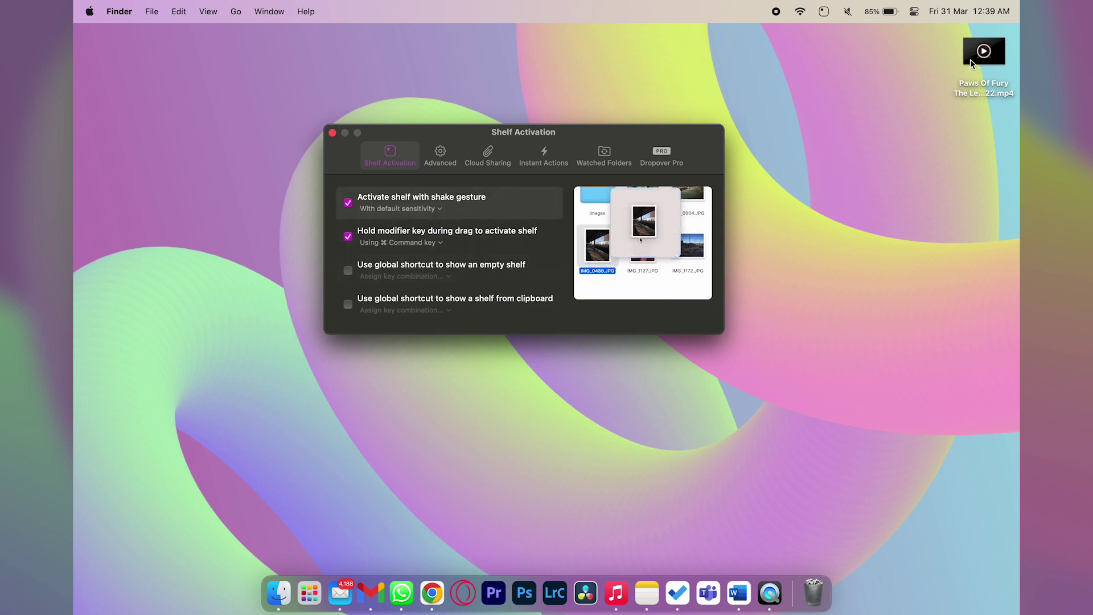
Try bringing up a shelf for the desktop's Paws Of Fury mp4 with the shake gesture.
drag(971, 63, 840, 127)
click(919, 36)
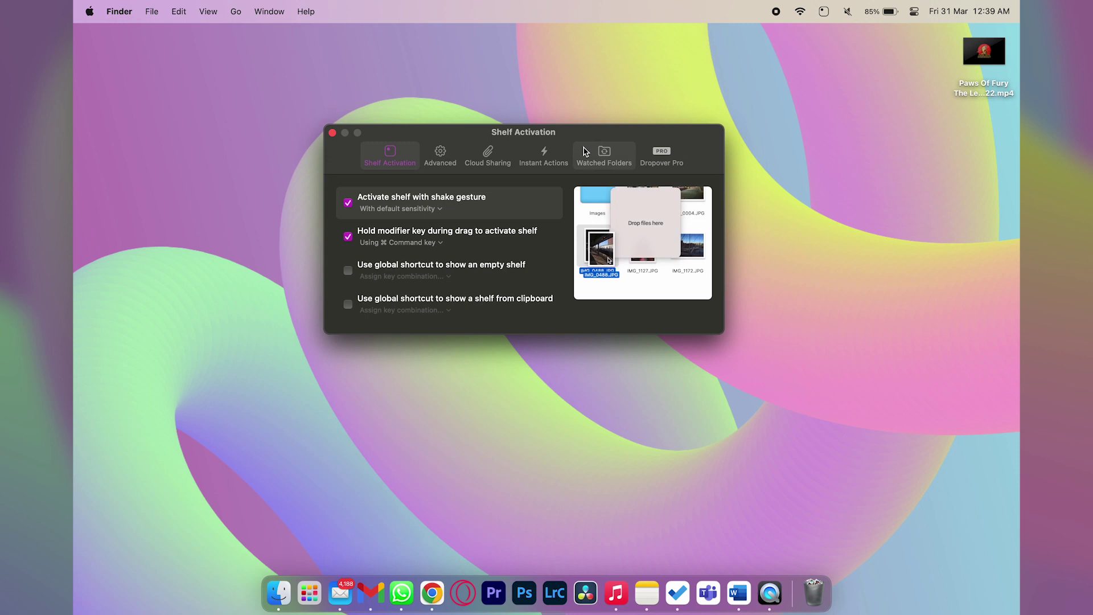
Review Dropover's Advanced, Cloud Sharing (including Google Drive), Instant Actions, Watched Folders and Dropover Pro preferences.
click(440, 154)
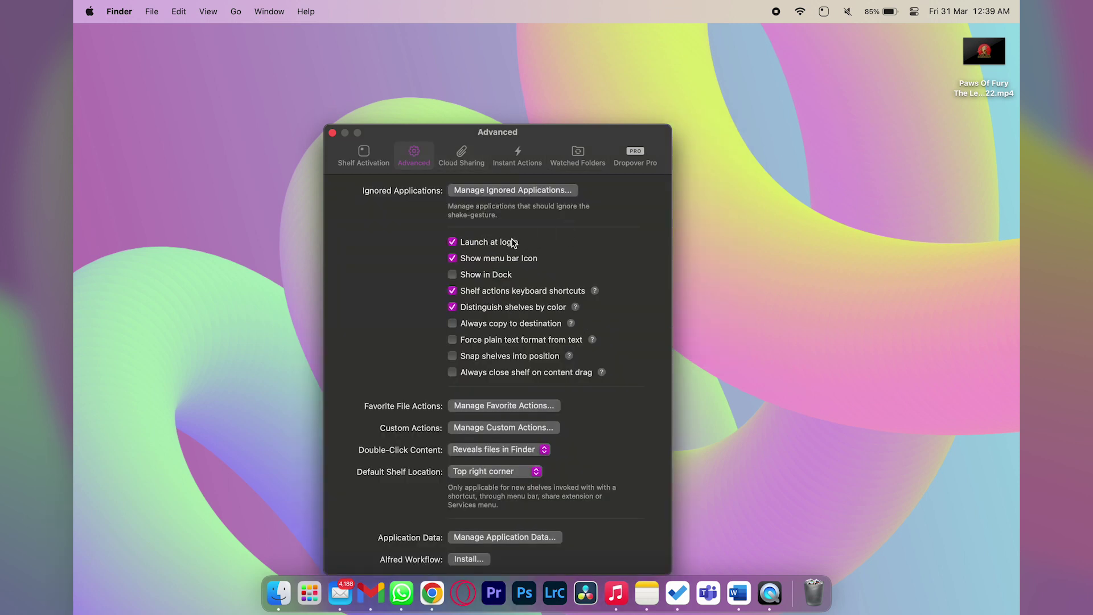
click(464, 154)
scroll(417, 268, down, 1)
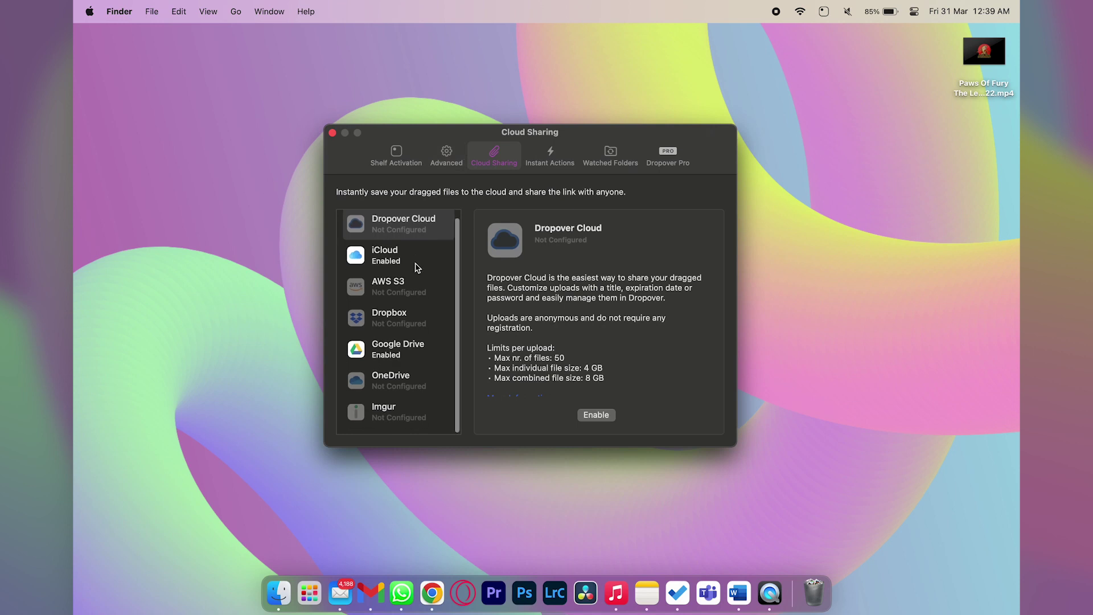
click(420, 355)
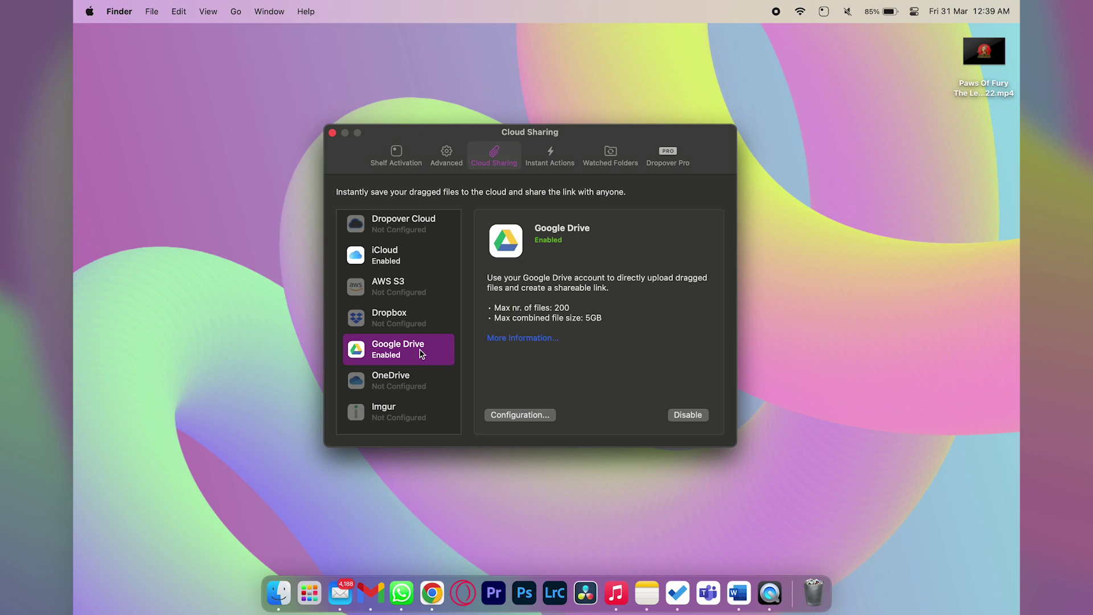
click(550, 155)
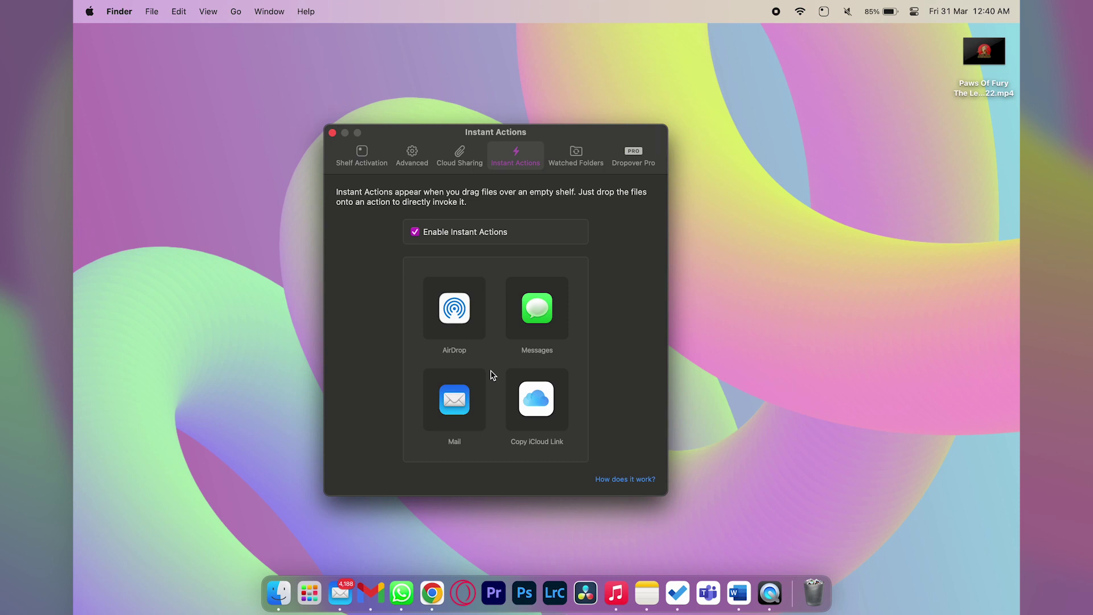
click(576, 155)
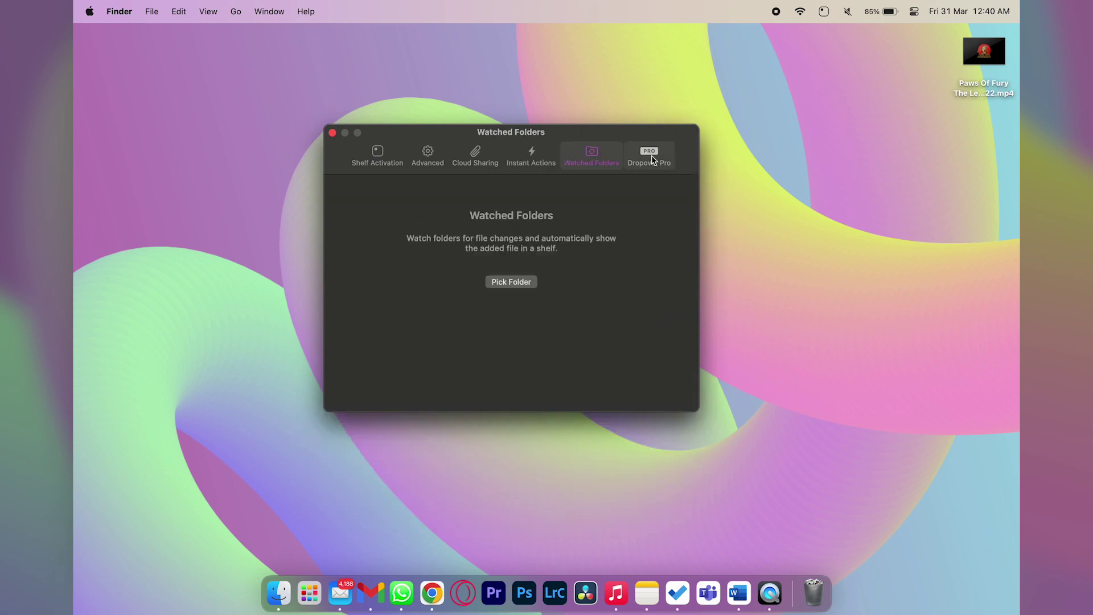
click(653, 159)
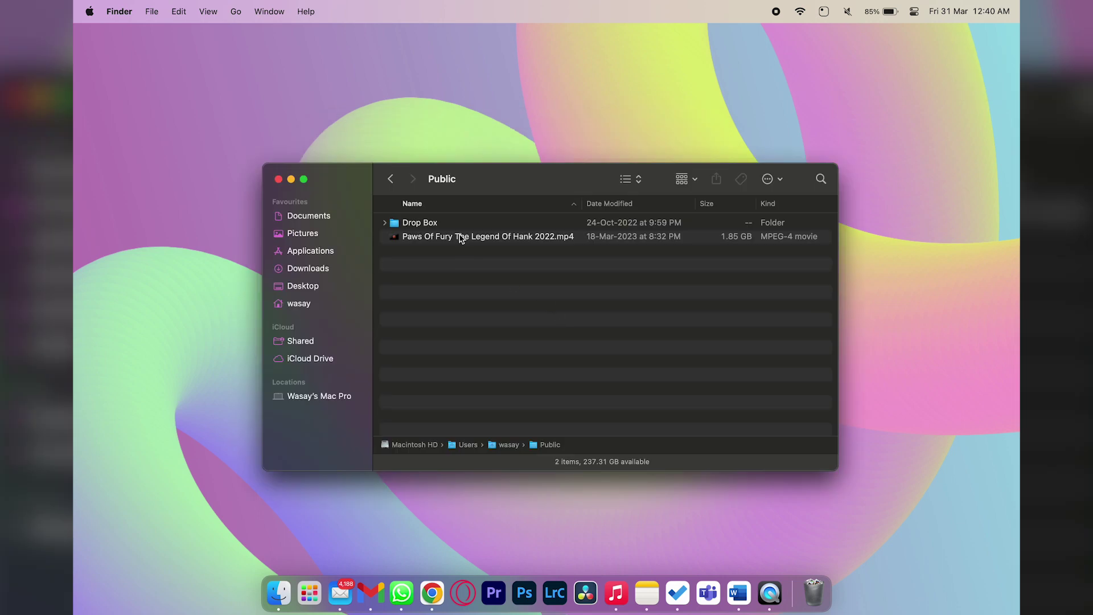
Transfer Paws Of Fury The Legend Of Hank 2022.mp4 from the Public folder to the Paws Of Fury The Legend Of Hank folder using a shelf.
click(445, 238)
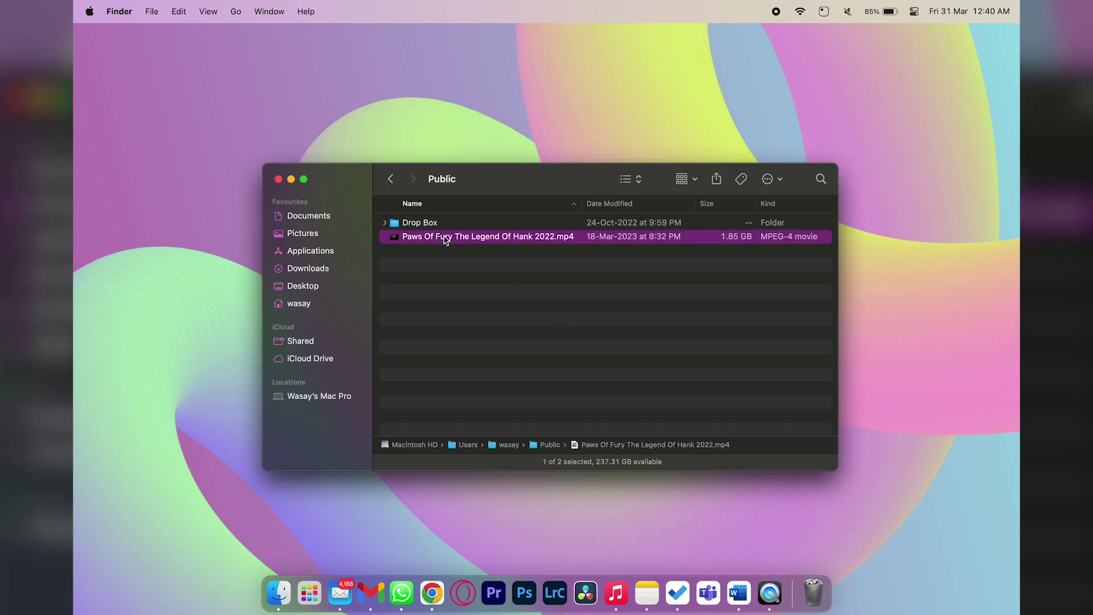
drag(460, 245, 547, 216)
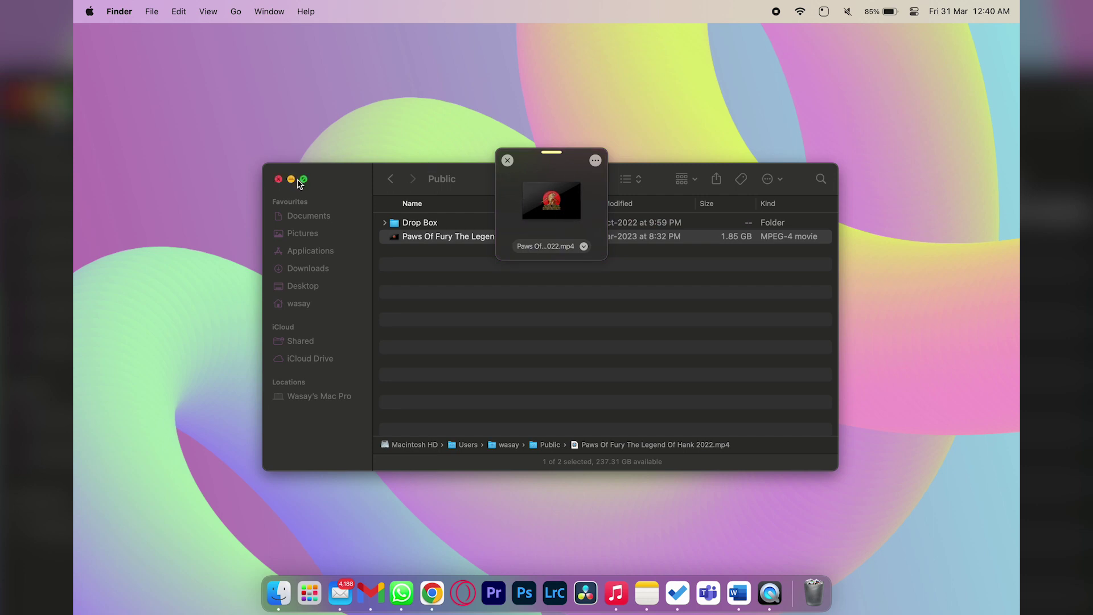
click(279, 179)
click(279, 592)
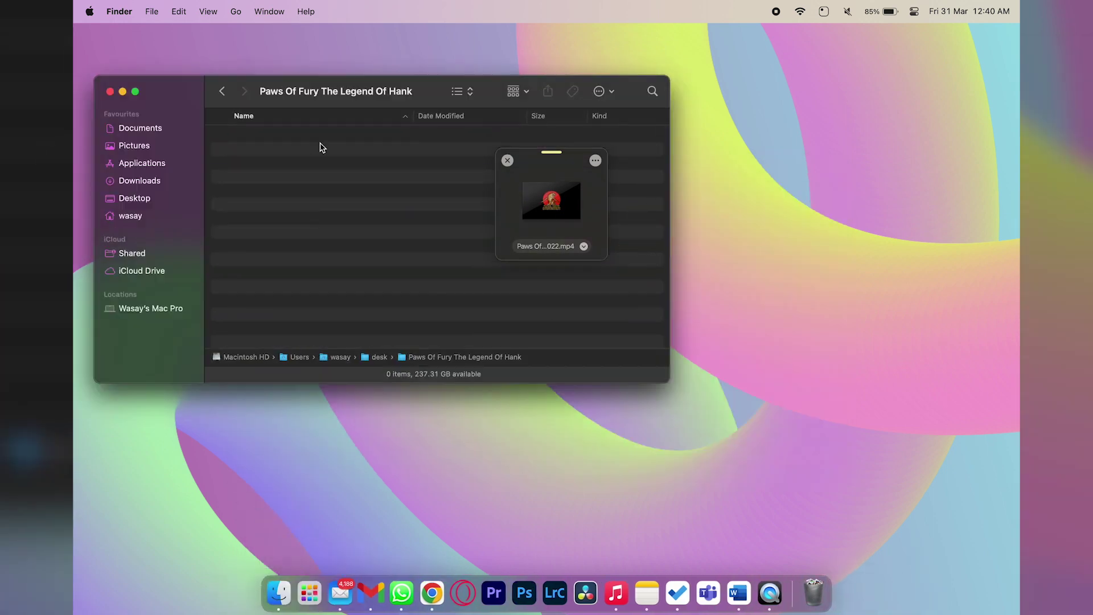
drag(575, 214, 325, 251)
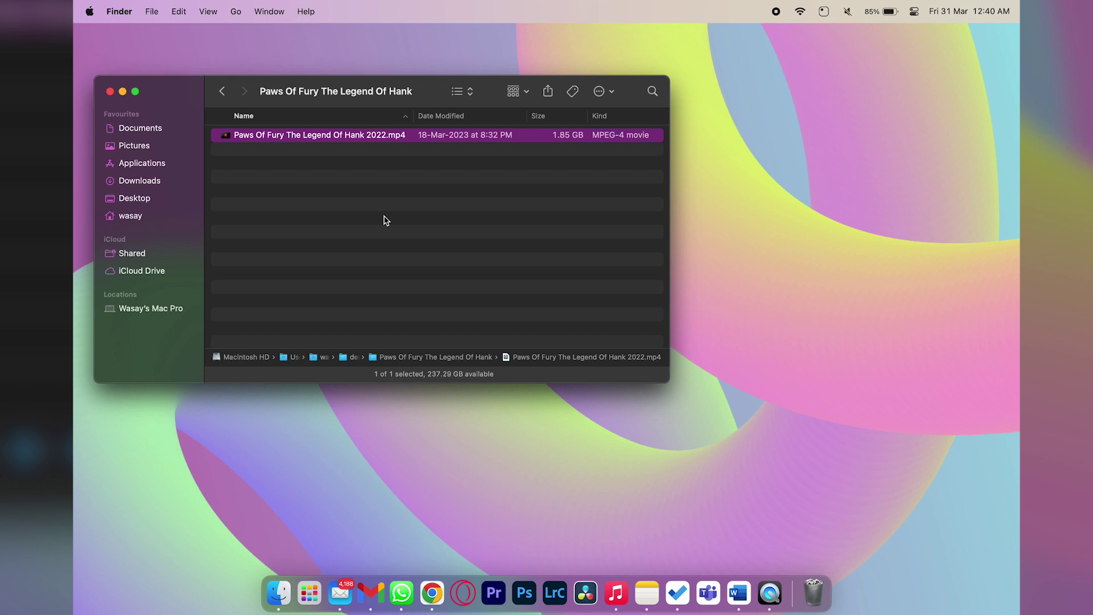
Place the movie file from its new folder on a shelf and show the shelf's actions, including Copy Google Drive Link.
drag(278, 140, 408, 115)
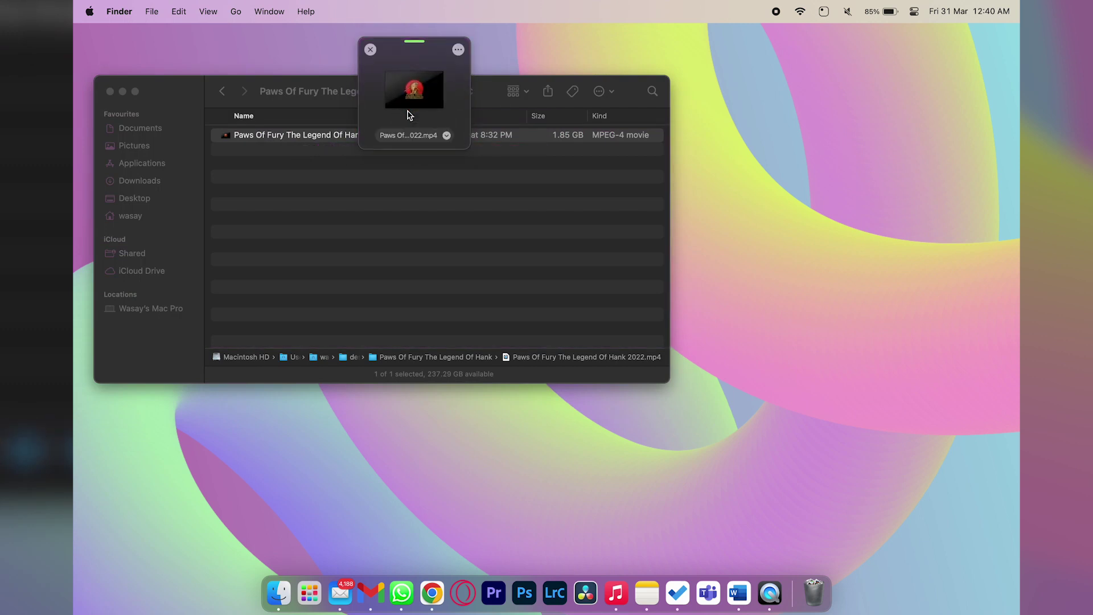
click(459, 50)
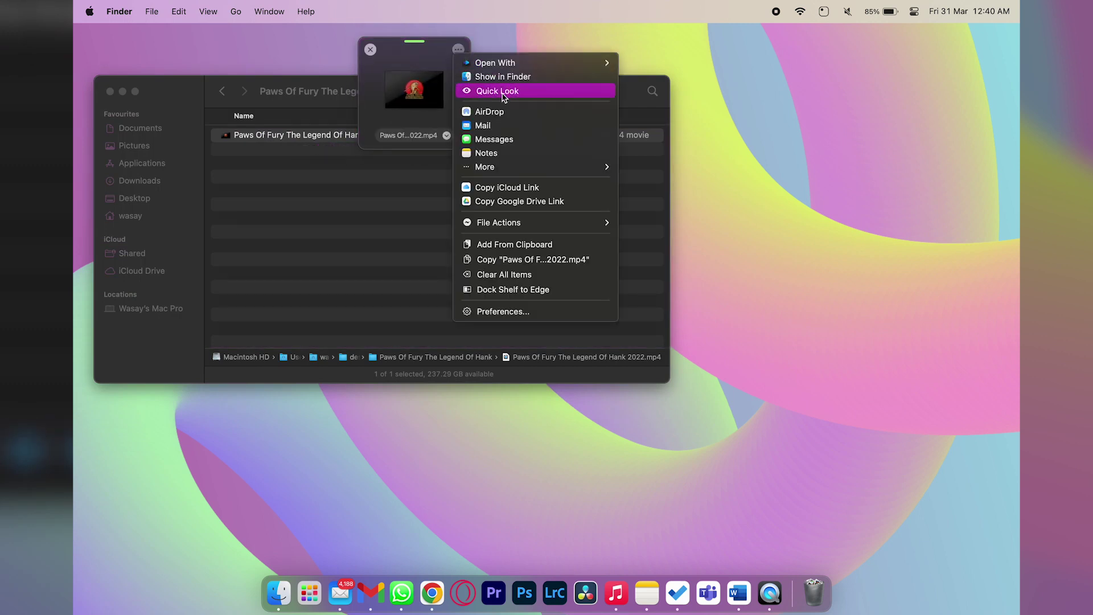
click(509, 202)
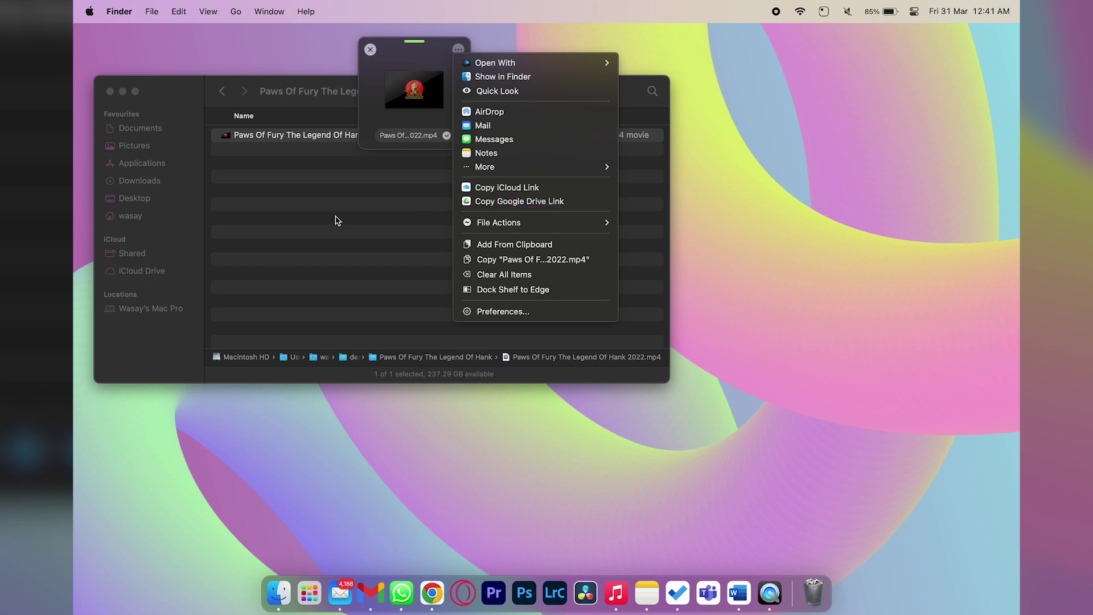
drag(270, 139, 258, 219)
click(414, 214)
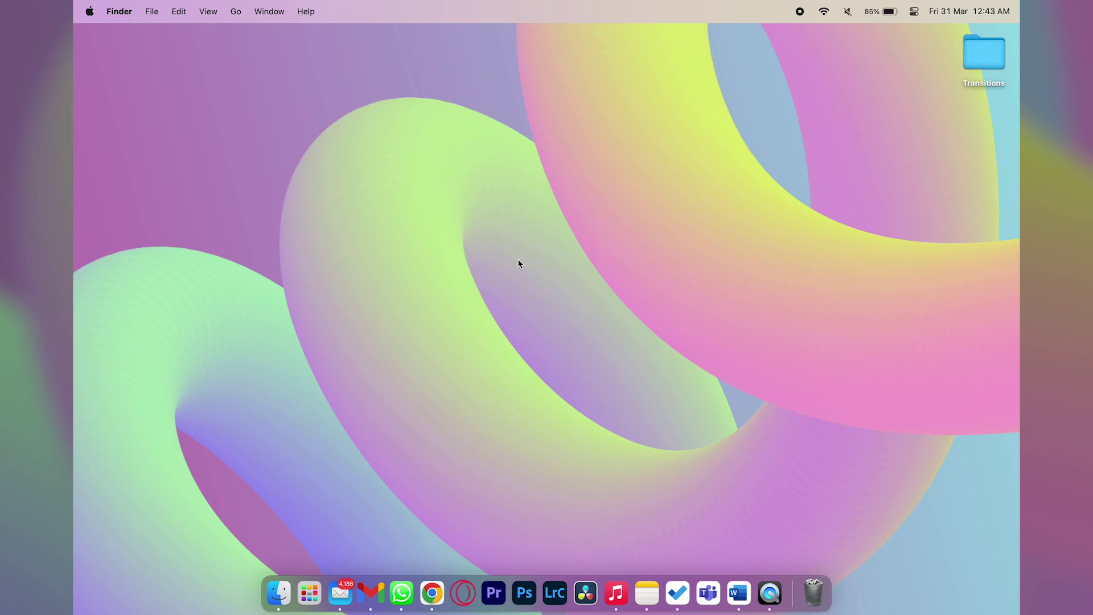
Launch the Keka archiver.
key(alt+space)
text(kek)
key(Return)
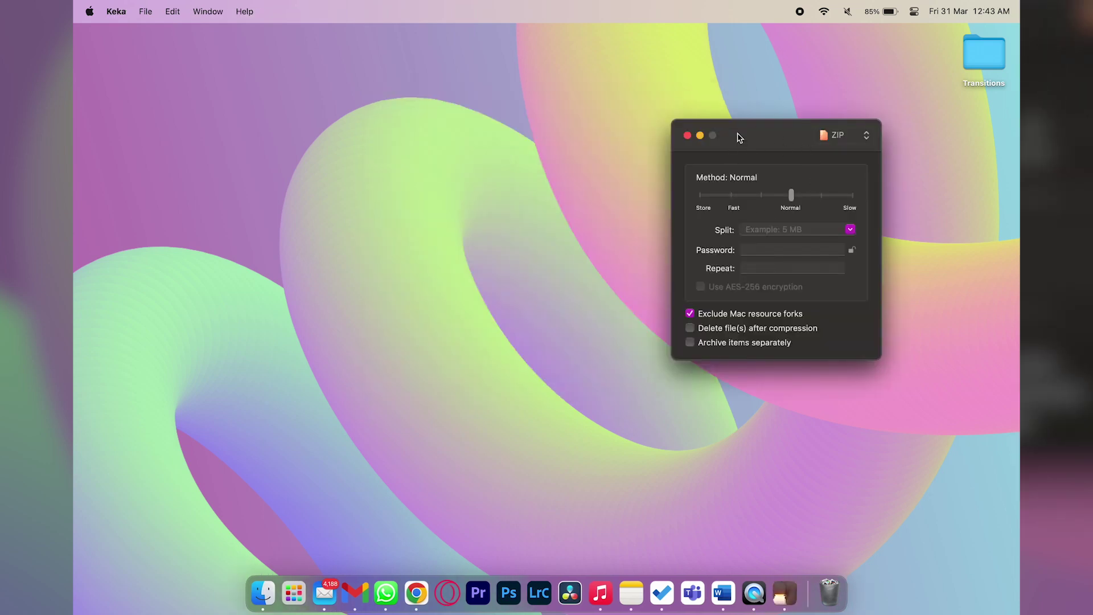
Look over Keka's method, split, password and format options, and send it the desktop's Transitions folder for ZIP compression with the Normal method.
mouse_move(793, 198)
mouse_down()
mouse_move(735, 195)
mouse_move(784, 194)
mouse_up()
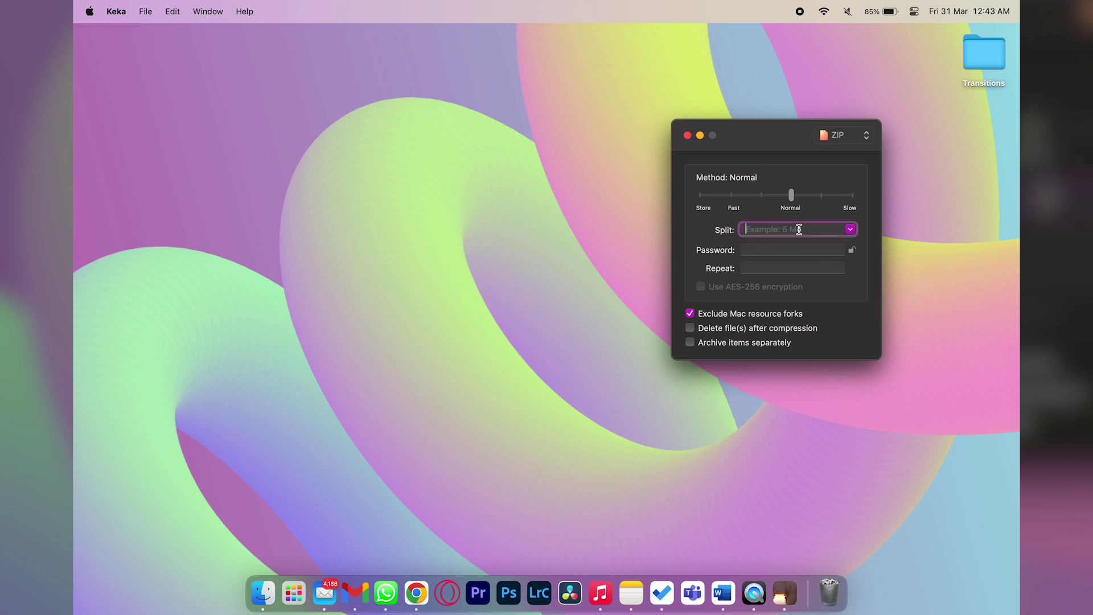
click(756, 250)
click(763, 269)
click(840, 135)
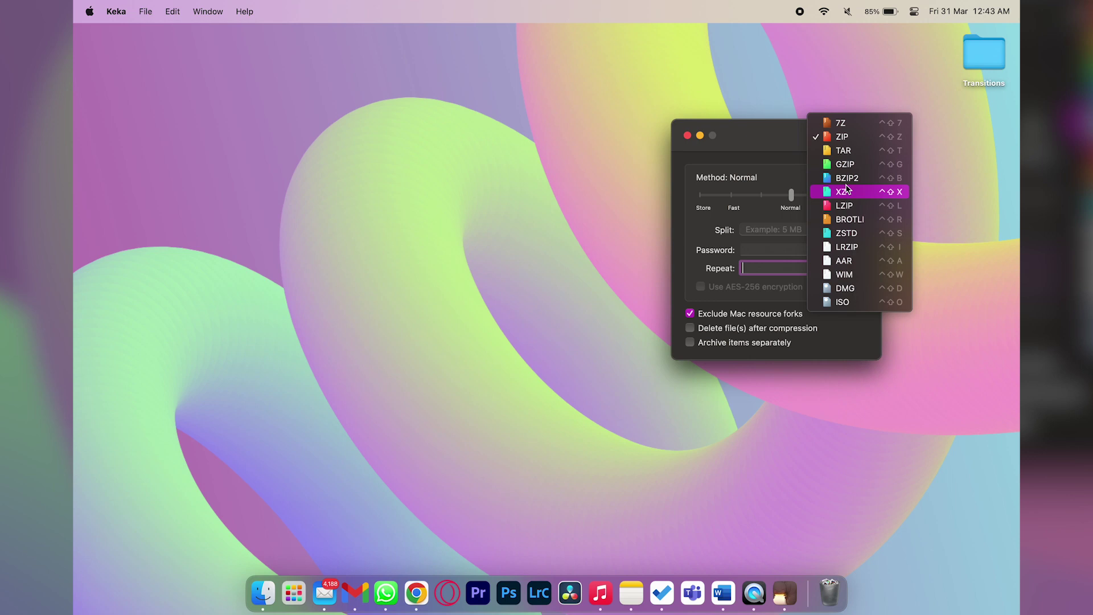
click(776, 167)
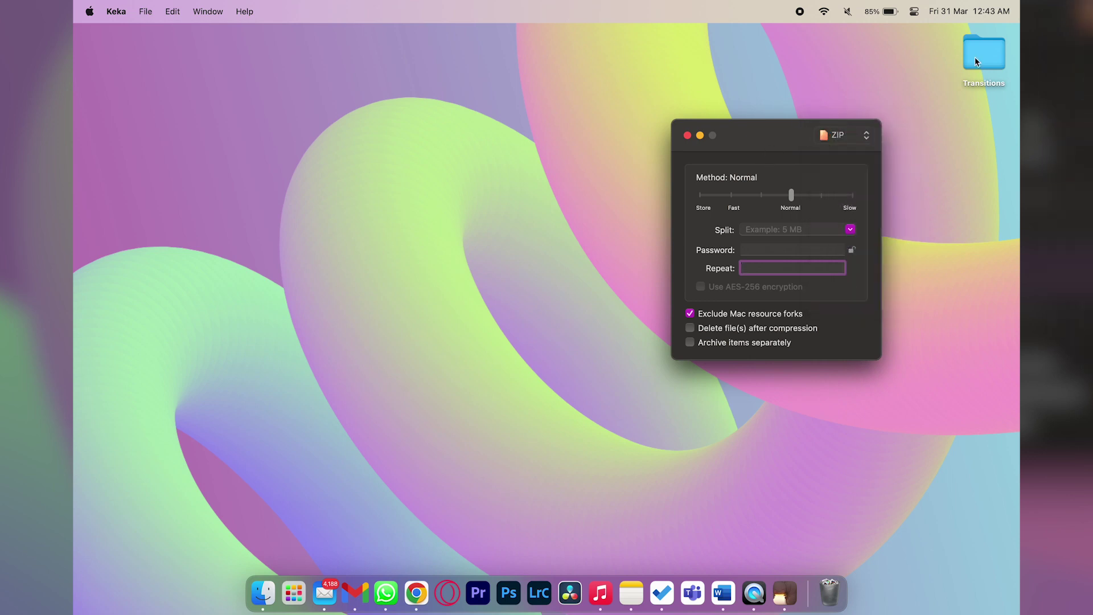
drag(975, 57, 749, 220)
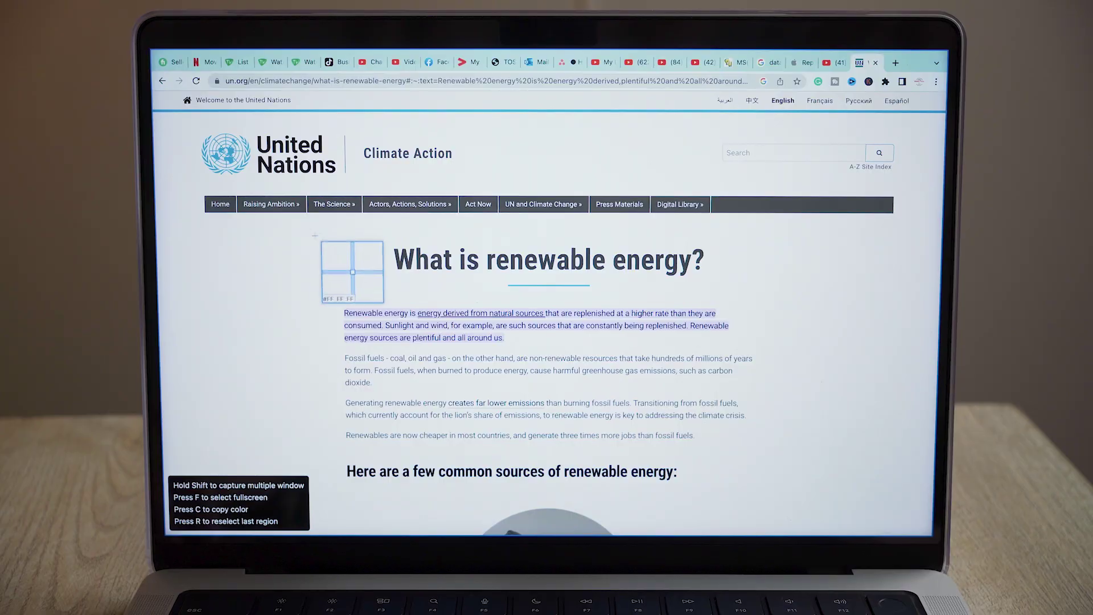
Make a scrolling capture of the "What is renewable energy?" page from an 899 × 561 pt region, continuing past the Hydropower section.
mouse_move(312, 224)
mouse_down()
mouse_move(541, 433)
mouse_move(761, 481)
mouse_move(776, 510)
mouse_up()
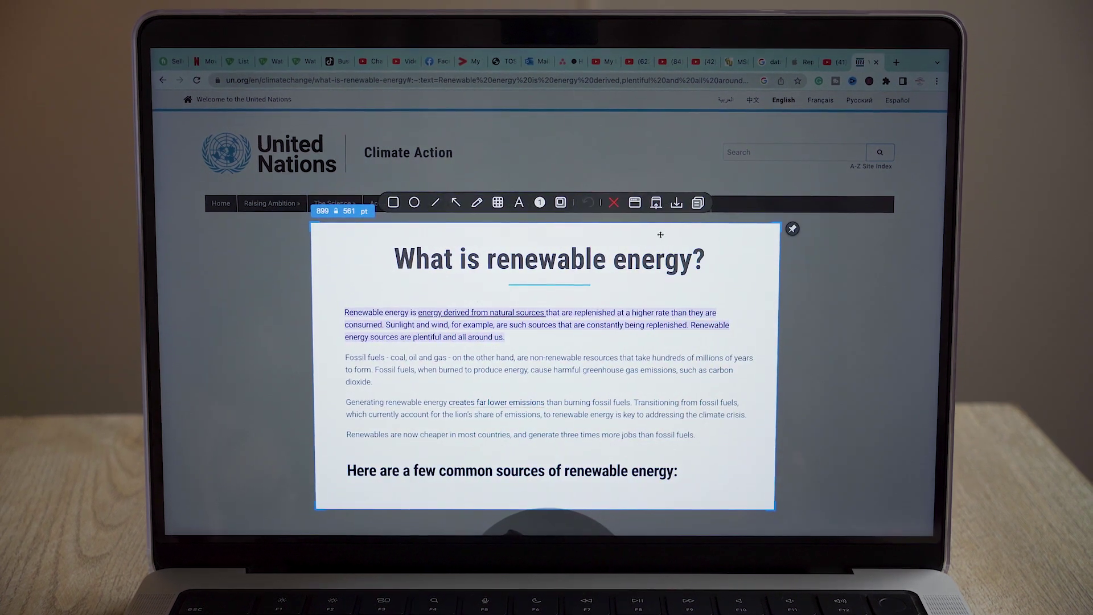
click(657, 206)
scroll(639, 354, down, 10)
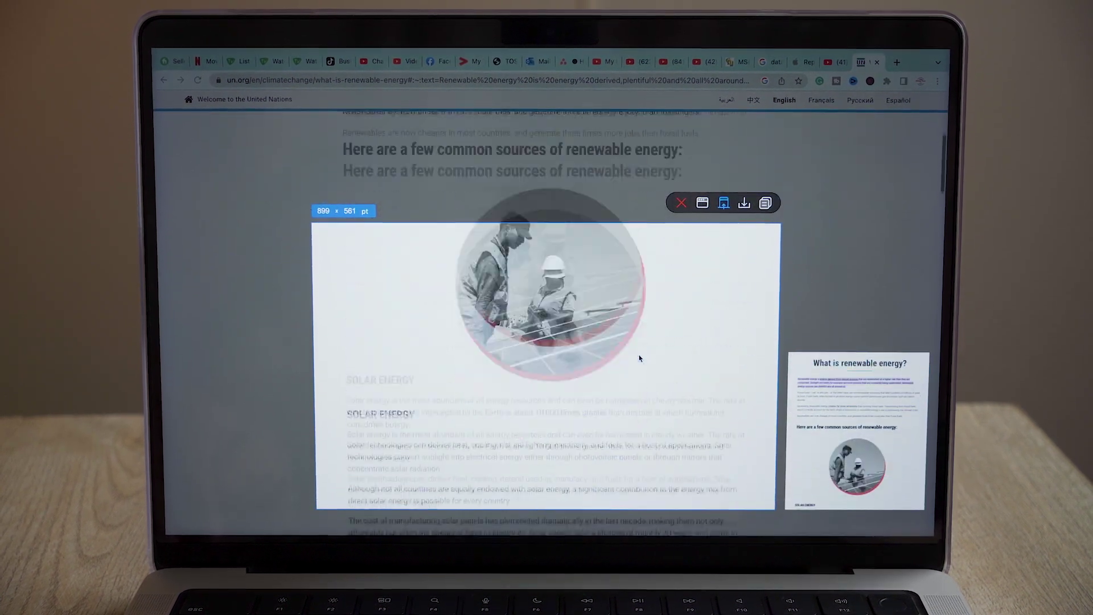
scroll(639, 357, down, 15)
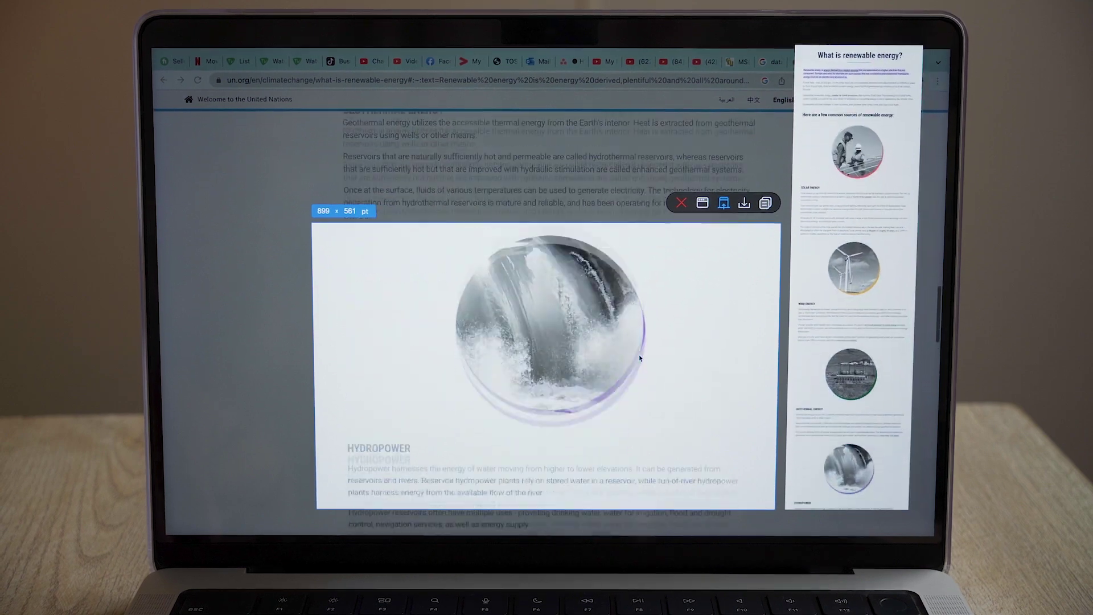
scroll(640, 358, down, 8)
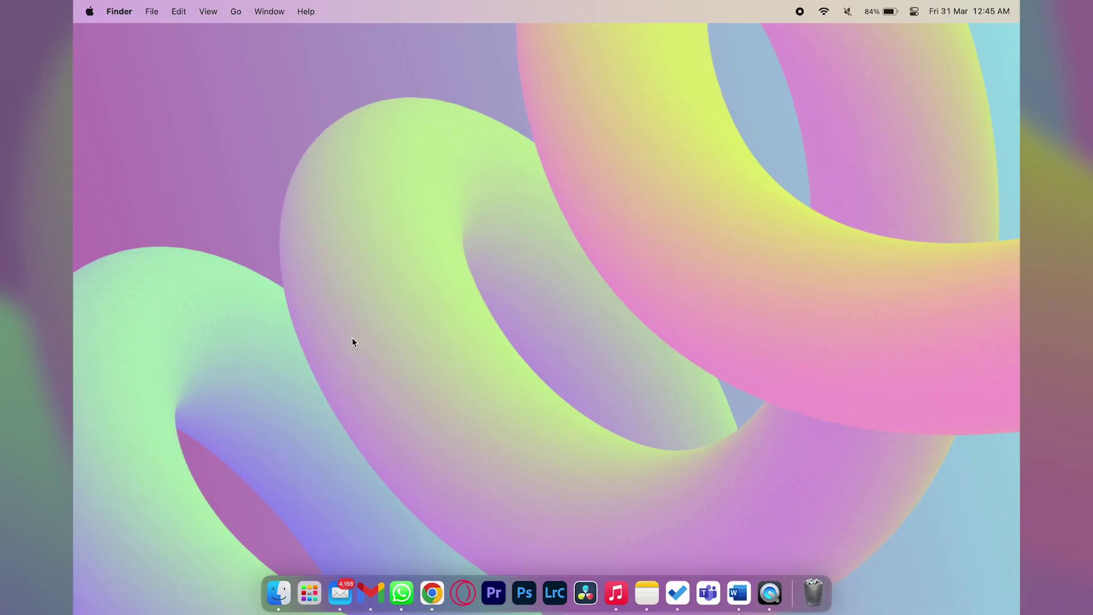
Launch Xnip and start a screen capture.
key(alt+space)
text(xn)
key(Return)
click(825, 13)
click(843, 31)
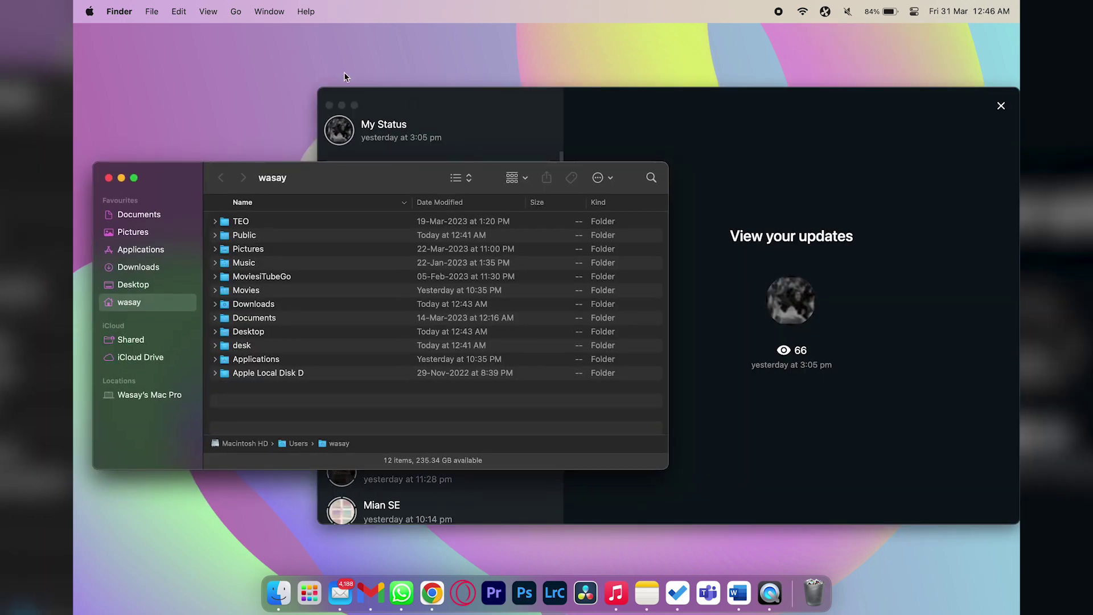
Start another Xnip capture and select the home folder's Finder window as its target.
click(826, 13)
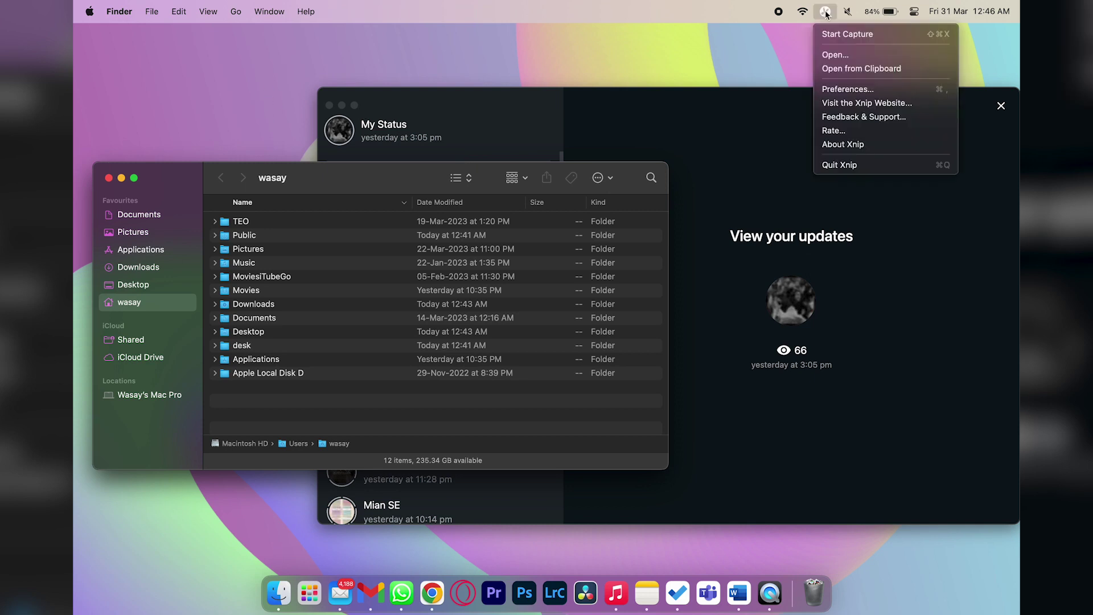
click(839, 34)
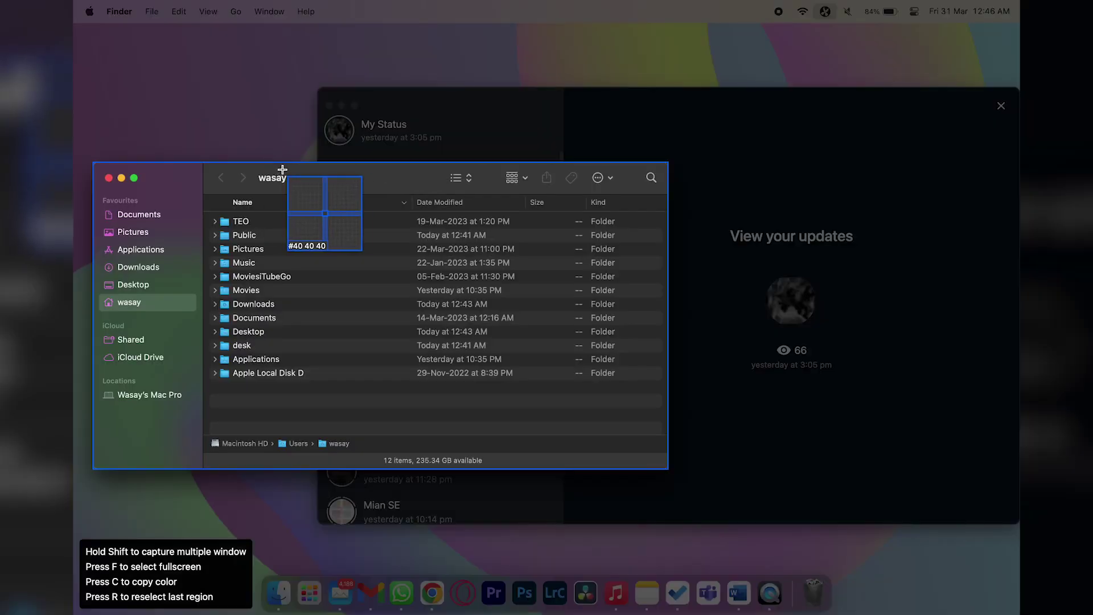
click(360, 175)
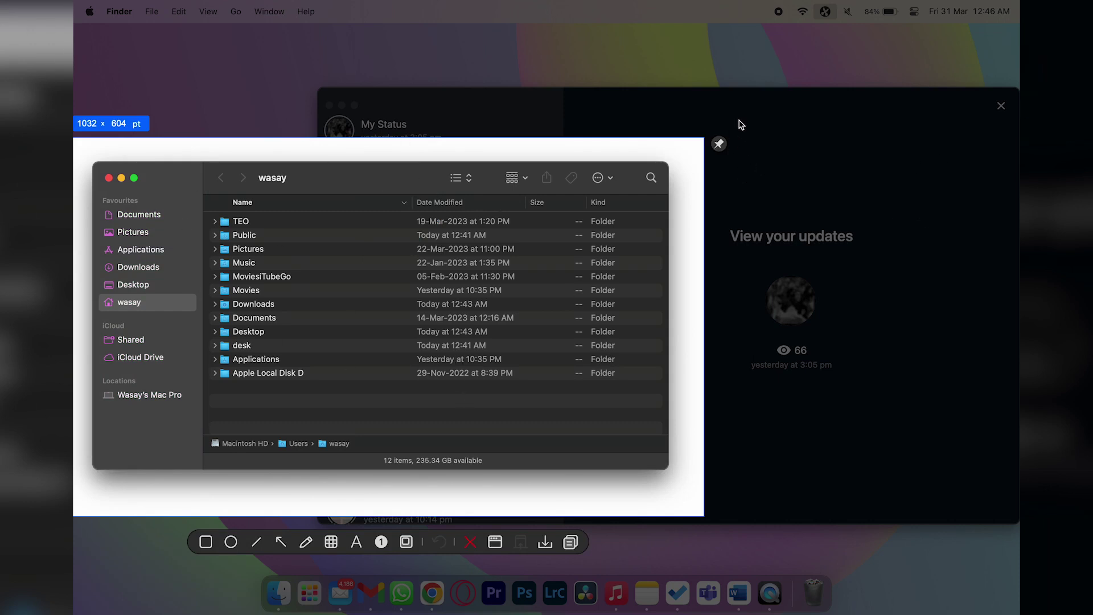
Discard the current Xnip capture and start one covering both the home folder's Finder window and the My Status window.
click(466, 542)
click(825, 11)
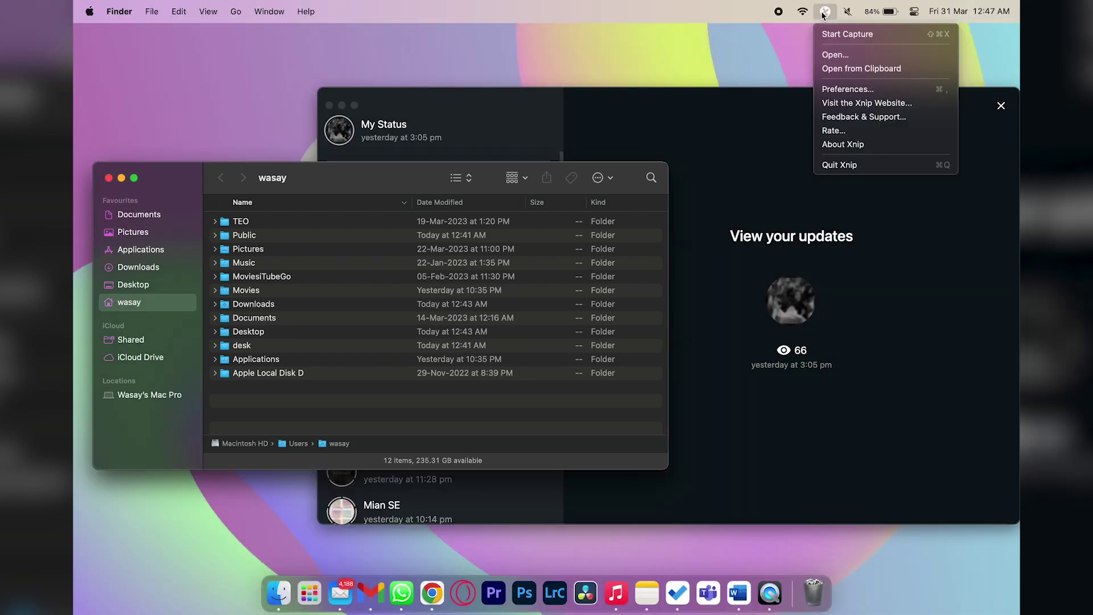
click(854, 36)
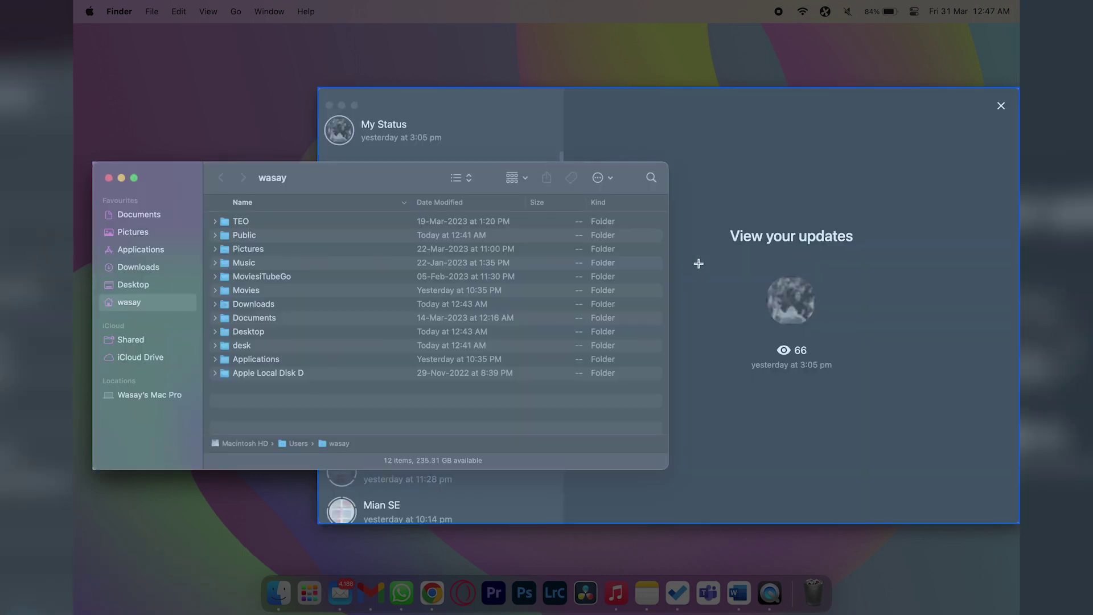
click(698, 263)
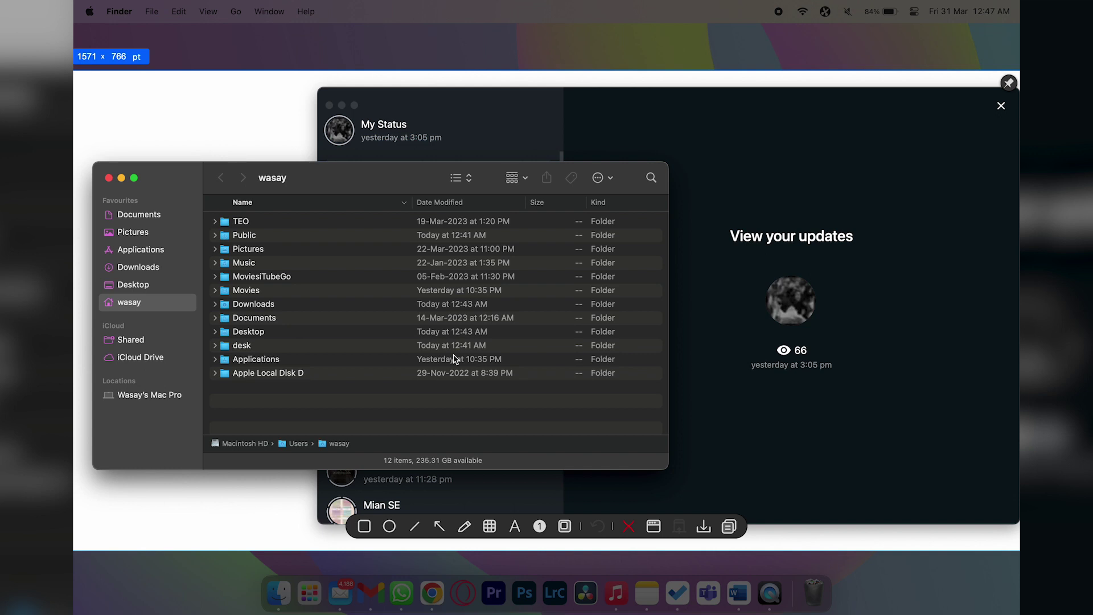
Annotate the capture with a red rectangle over the modified dates, a red circle at the Finder window's edge and an arrow from TEO to My Status.
click(365, 526)
drag(345, 210, 513, 340)
click(389, 526)
drag(617, 267, 741, 394)
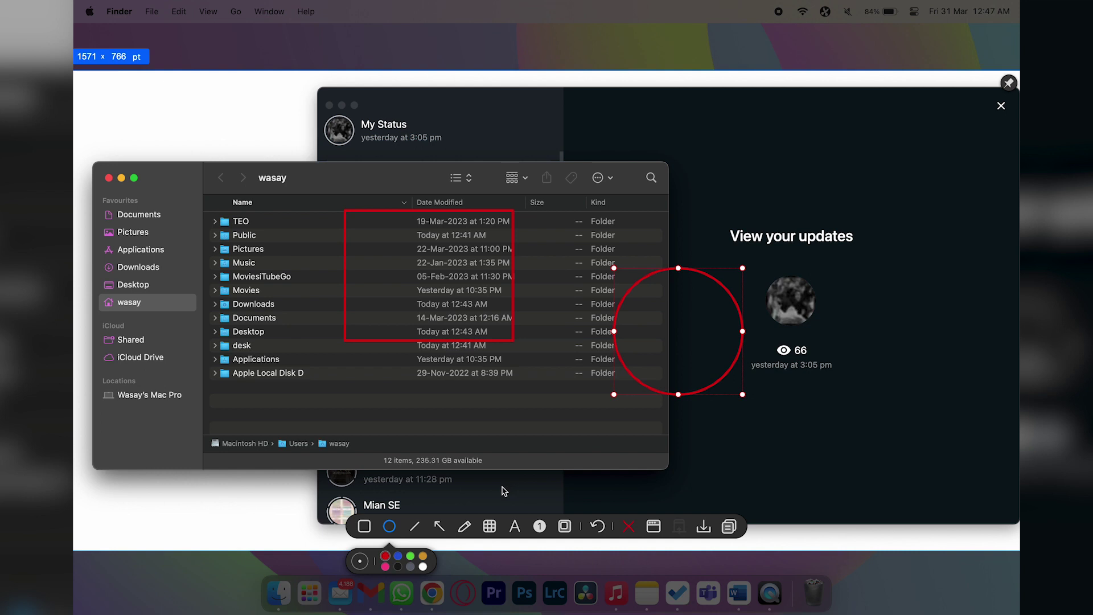
click(439, 526)
drag(265, 220, 396, 147)
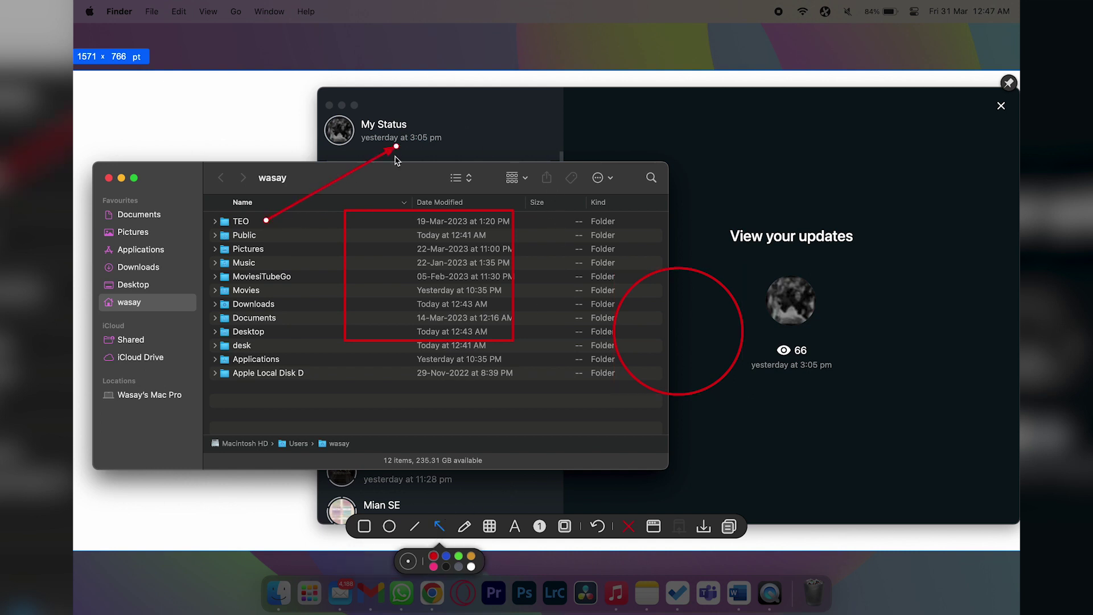
Pixelate the folder rows below MoviesiTubeGo in the capture and save the annotated image to the desktop.
click(491, 530)
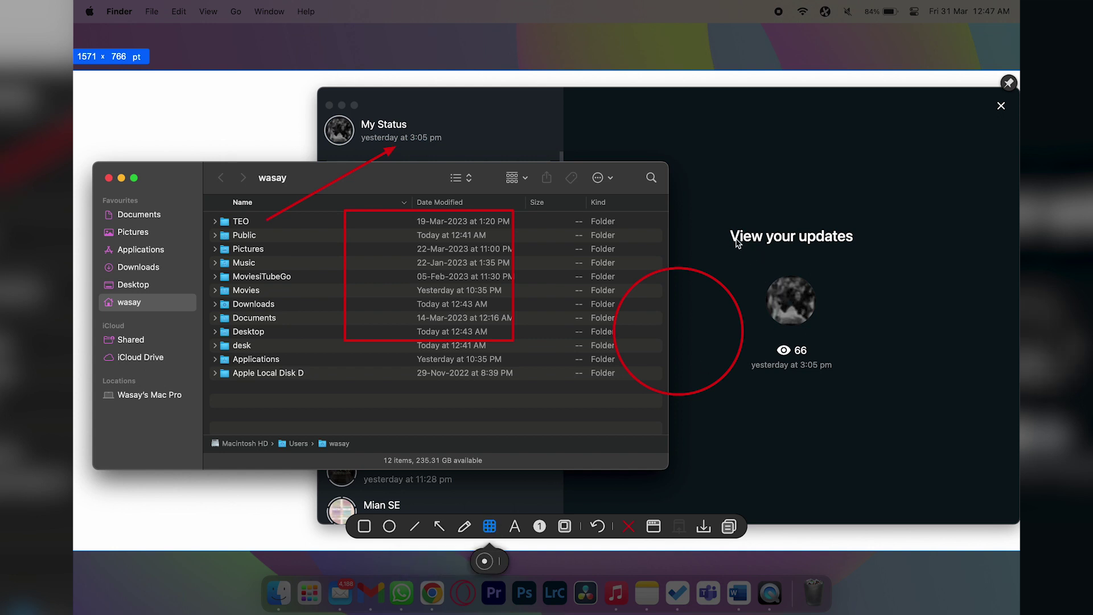
drag(211, 280, 630, 408)
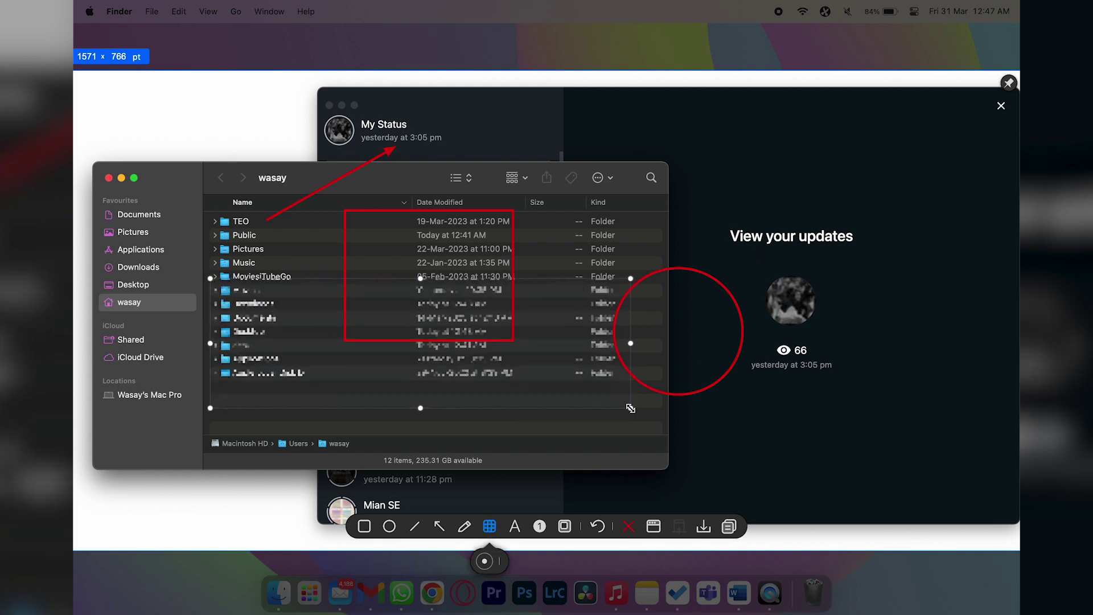
click(704, 526)
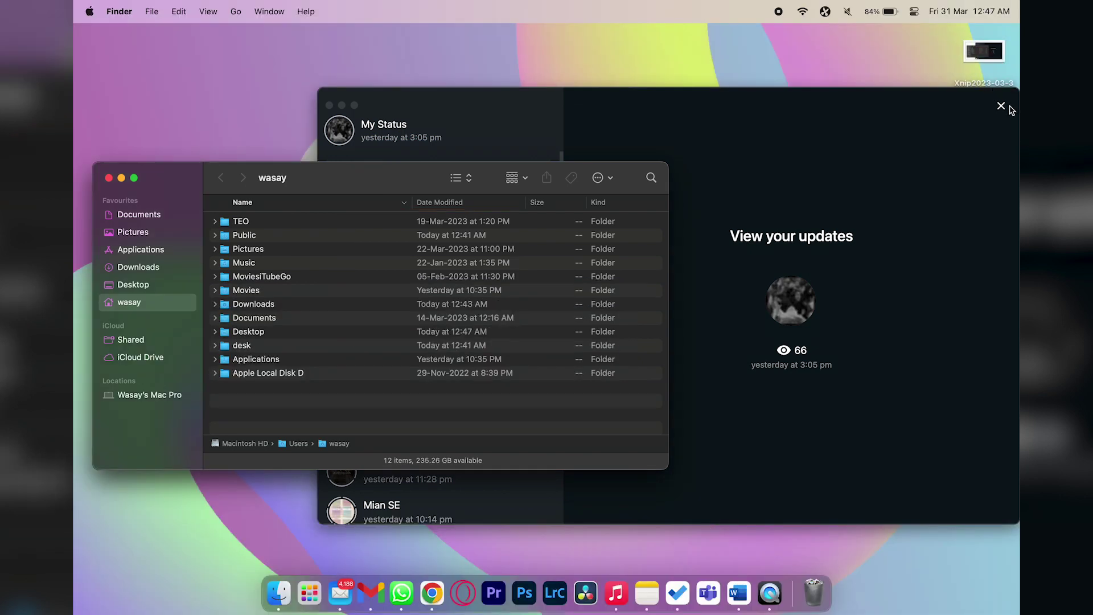
double_click(1005, 42)
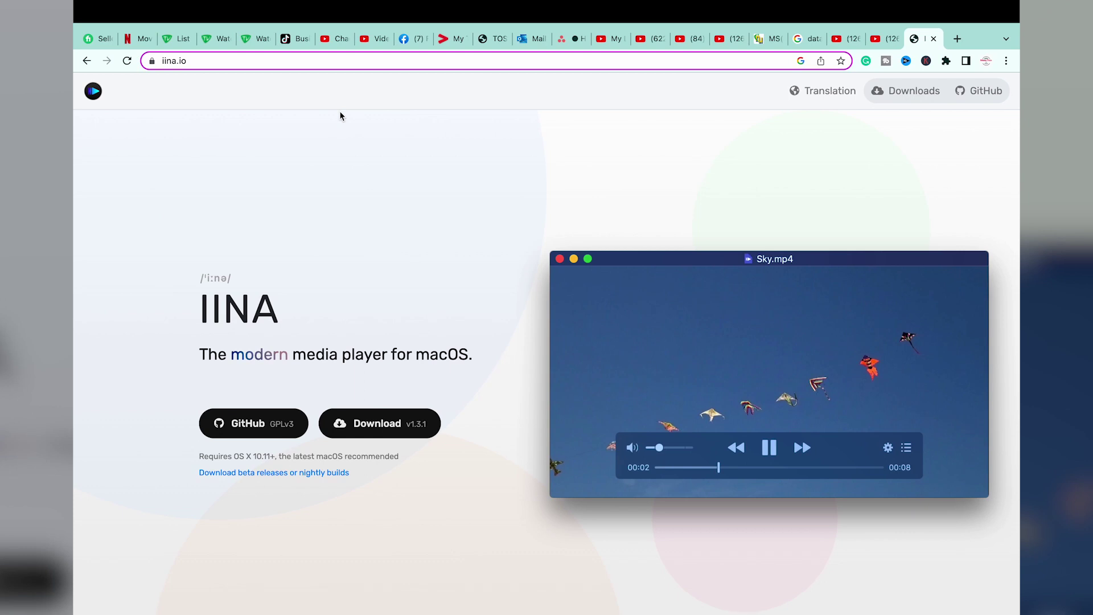
Make a scrolling capture of the iina.io page from a 1352 × 654 pt region down to the page footer and save it.
key(super+shift+x)
mouse_move(156, 135)
mouse_down()
mouse_move(686, 435)
mouse_move(989, 520)
mouse_move(1004, 545)
mouse_up()
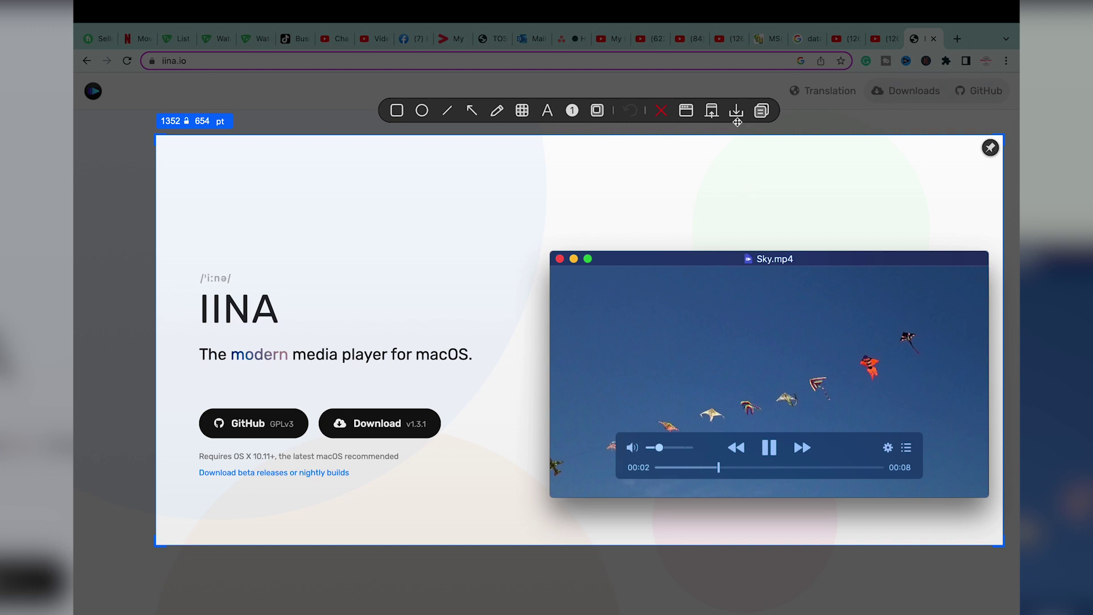
click(712, 111)
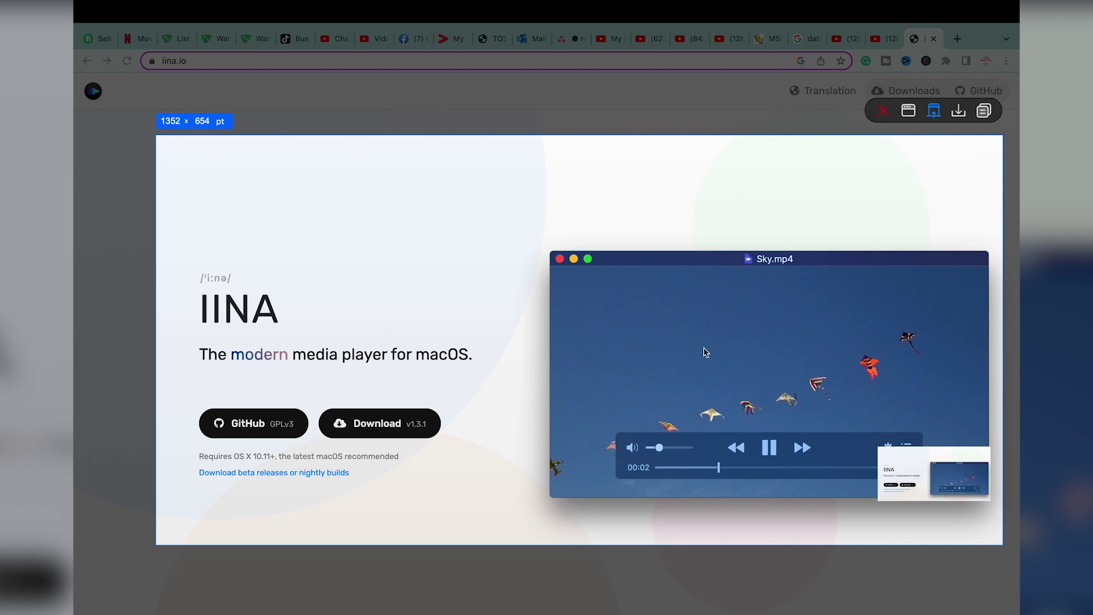
scroll(706, 353, down, 15)
scroll(706, 353, down, 15)
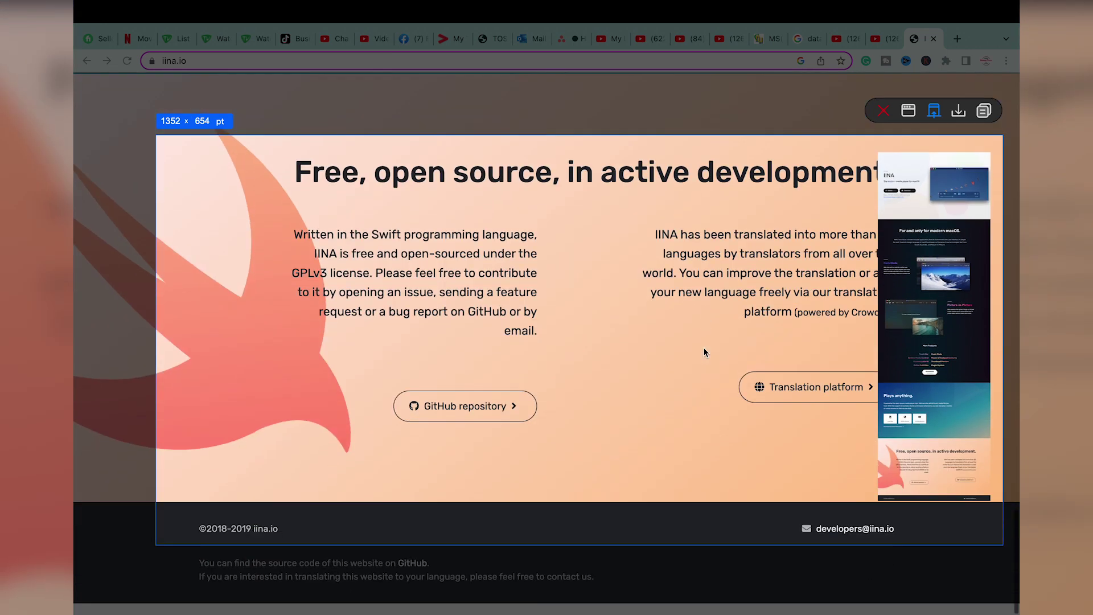
click(958, 112)
Preview the saved iina.io scrolling capture from the desktop with Quick Look and close the preview.
key(ctrl+Left)
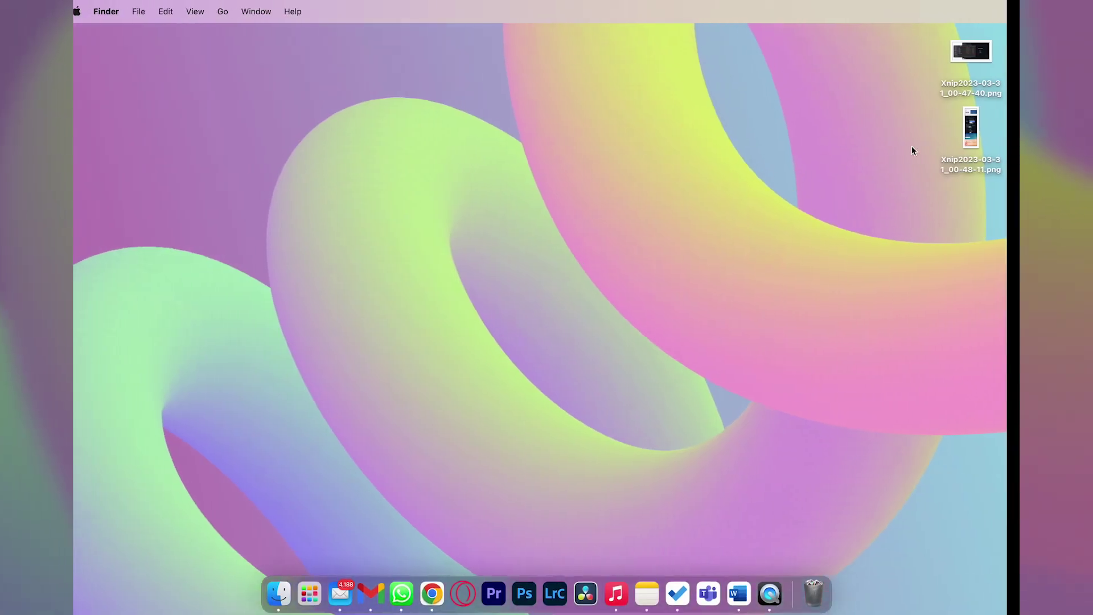
click(989, 137)
key(space)
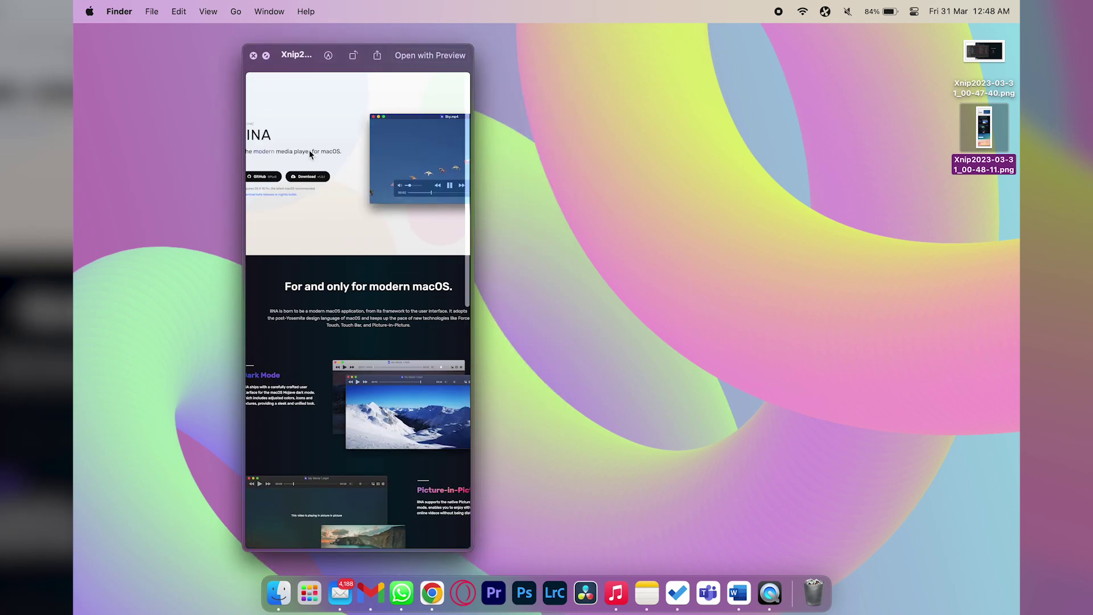
click(254, 55)
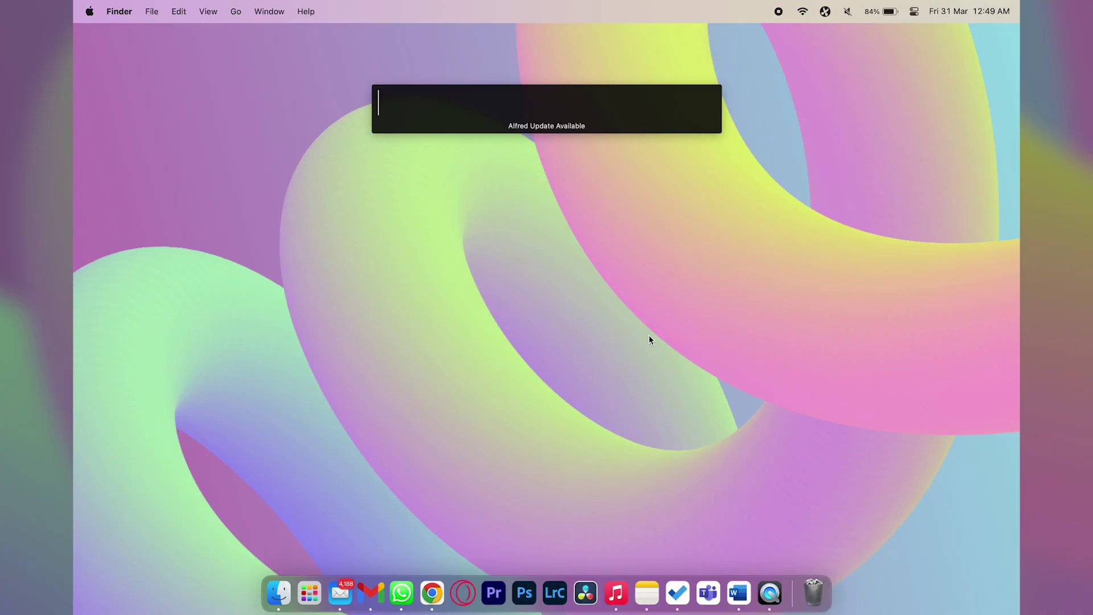
Launch the network usage monitor by searching Alfred for "ban", and open its General preferences.
text(ban)
key(Return)
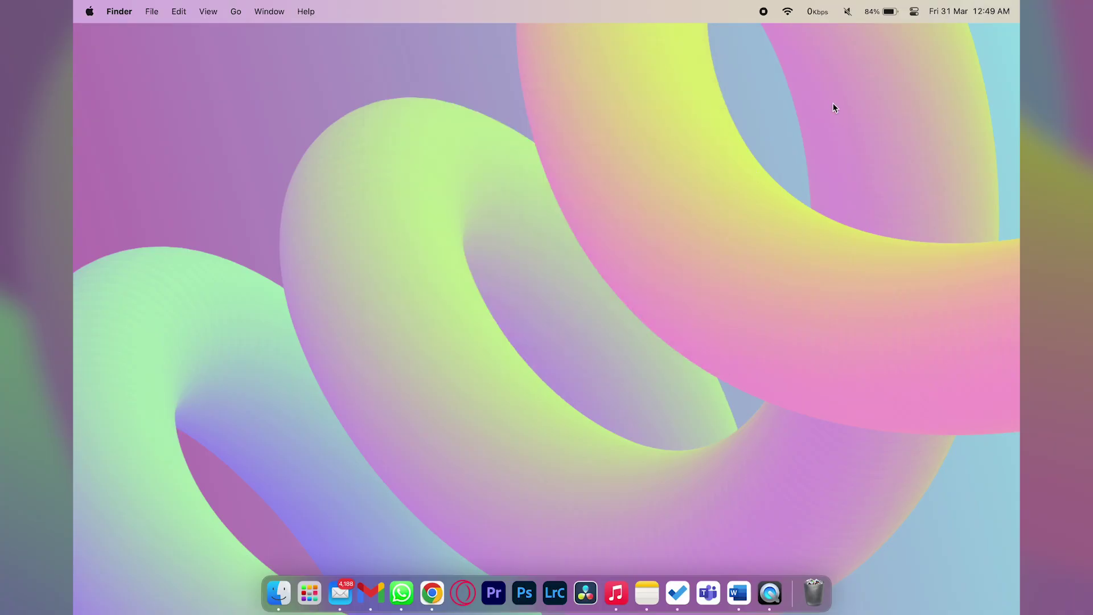
click(818, 14)
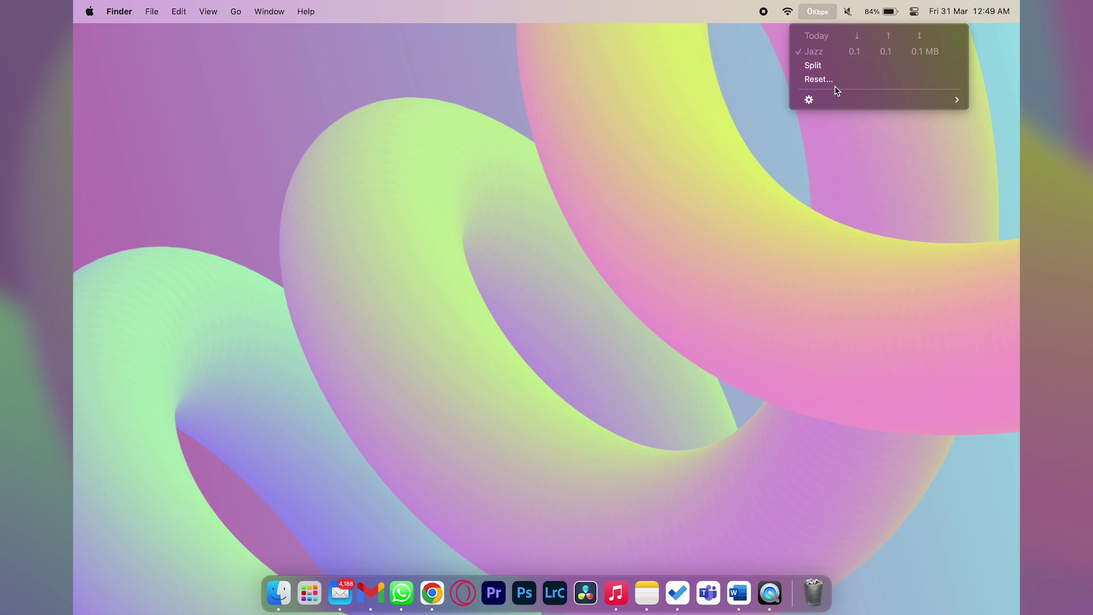
mouse_move(818, 102)
click(735, 113)
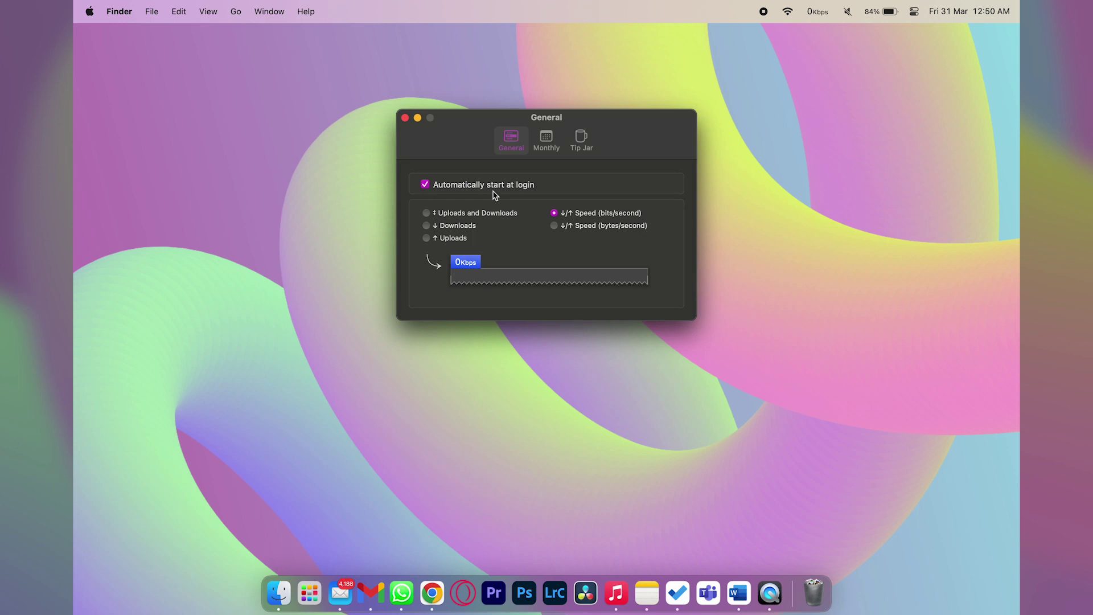
Try the Uploads display option and set the network monitor's menu bar read-out to Uploads and Downloads.
click(473, 212)
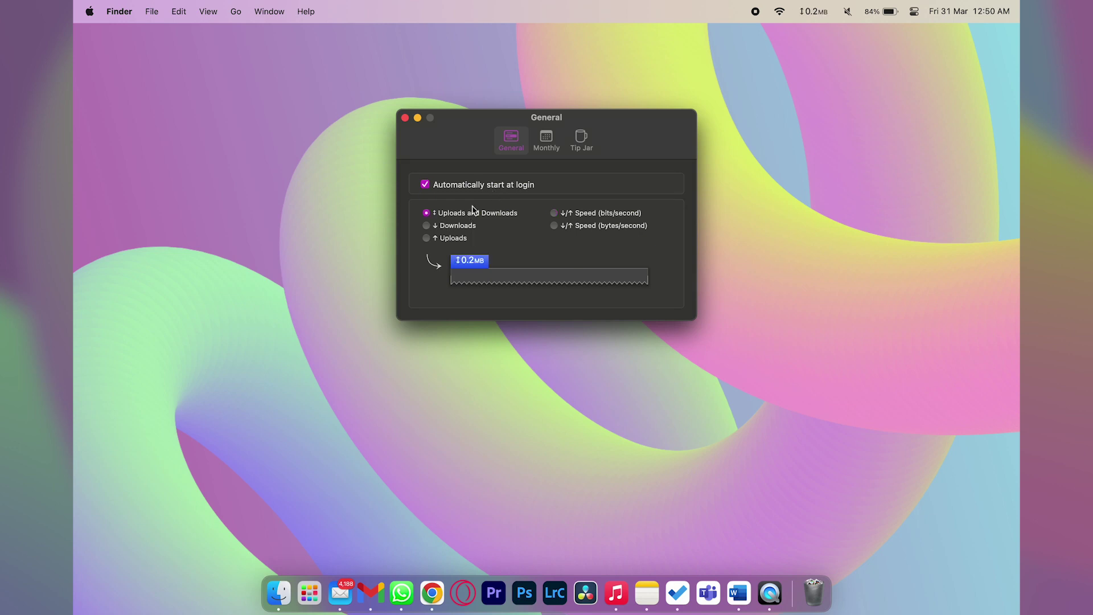
click(427, 238)
click(427, 214)
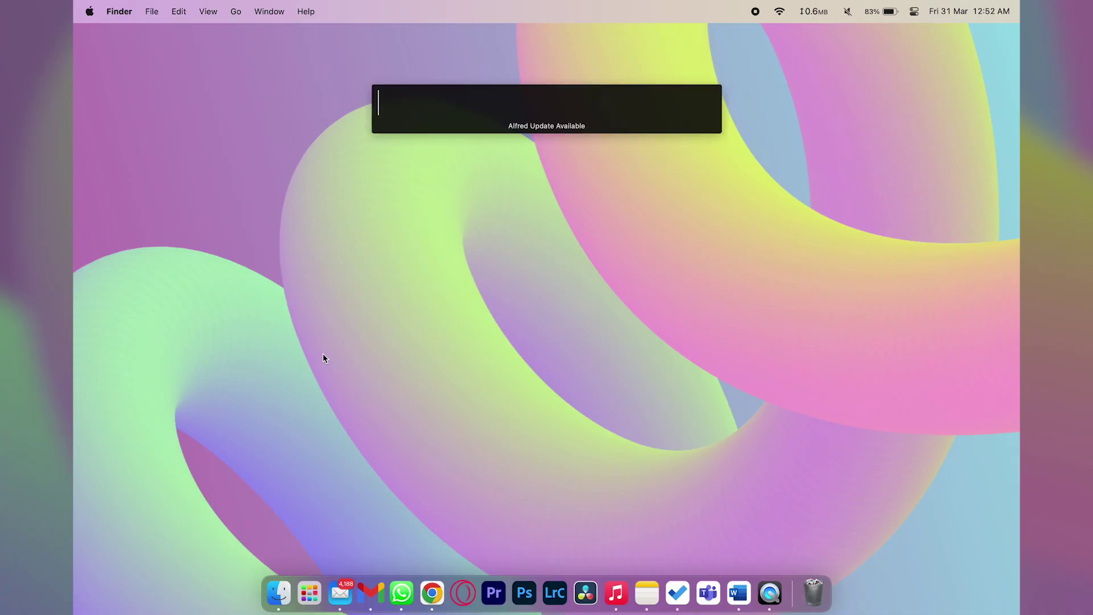
Launch iStat Menus through Alfred and turn on its CPU & GPU and Disks monitors.
text(is)
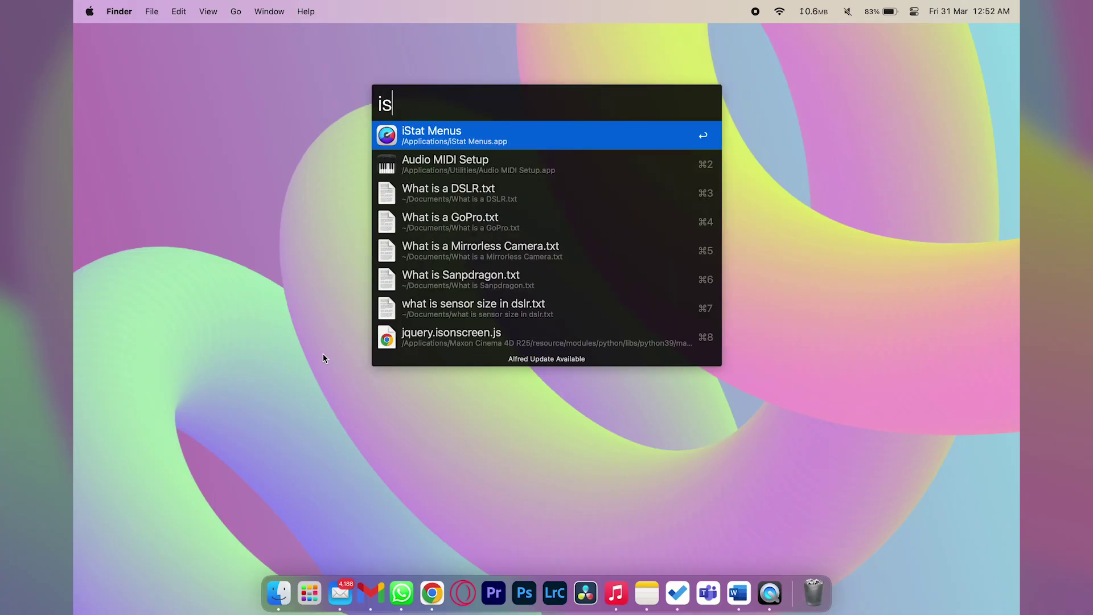
key(Return)
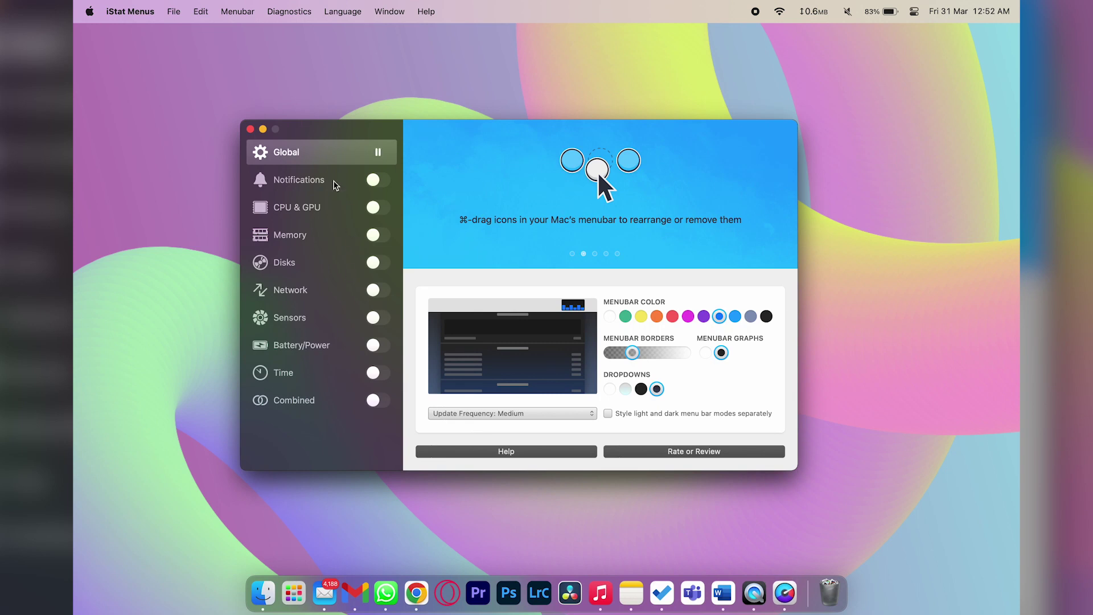
click(376, 207)
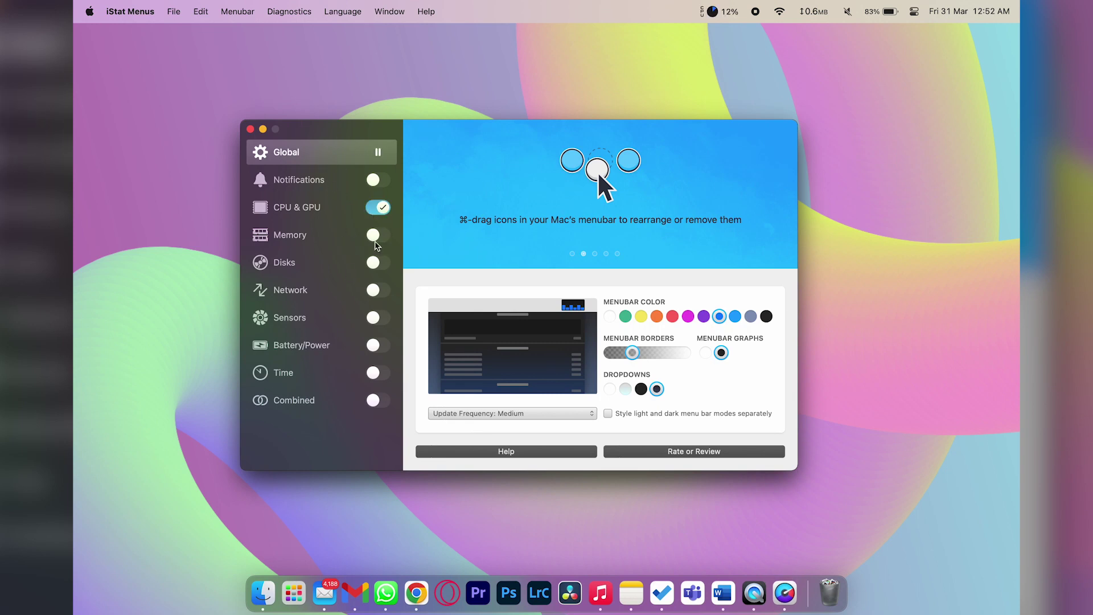
click(373, 264)
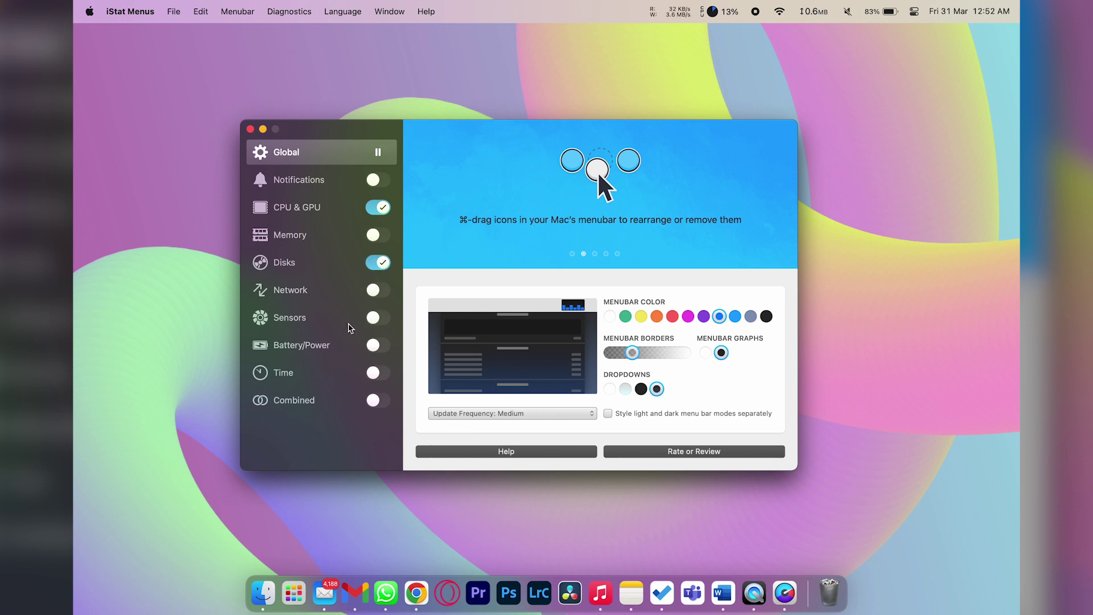
Add the second CPU graph from the inactive items to the active items in the CPU & GPU settings.
click(331, 216)
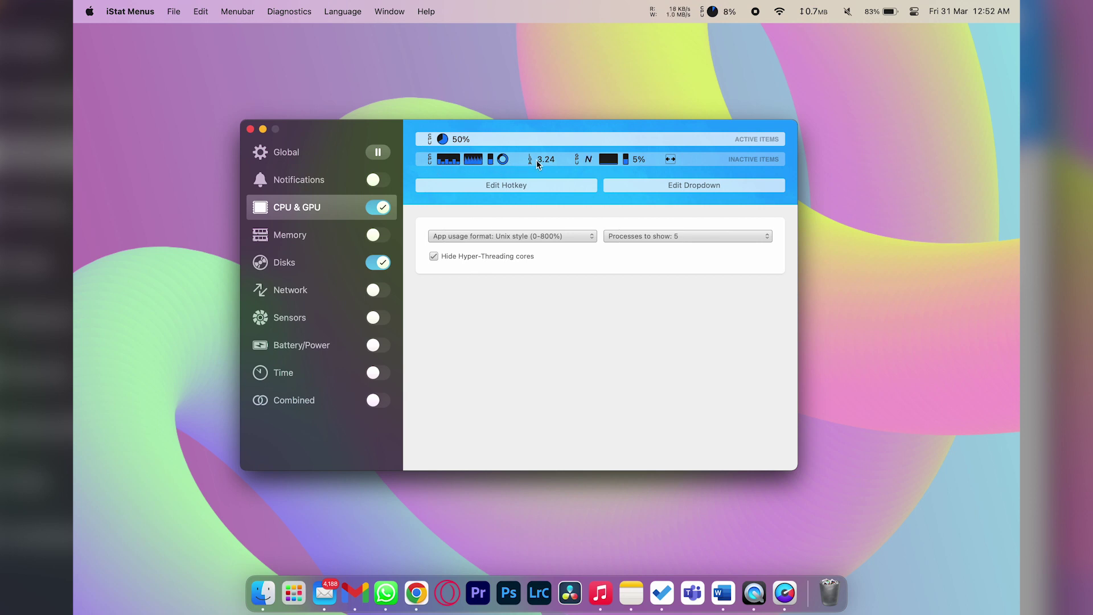
drag(479, 161, 491, 145)
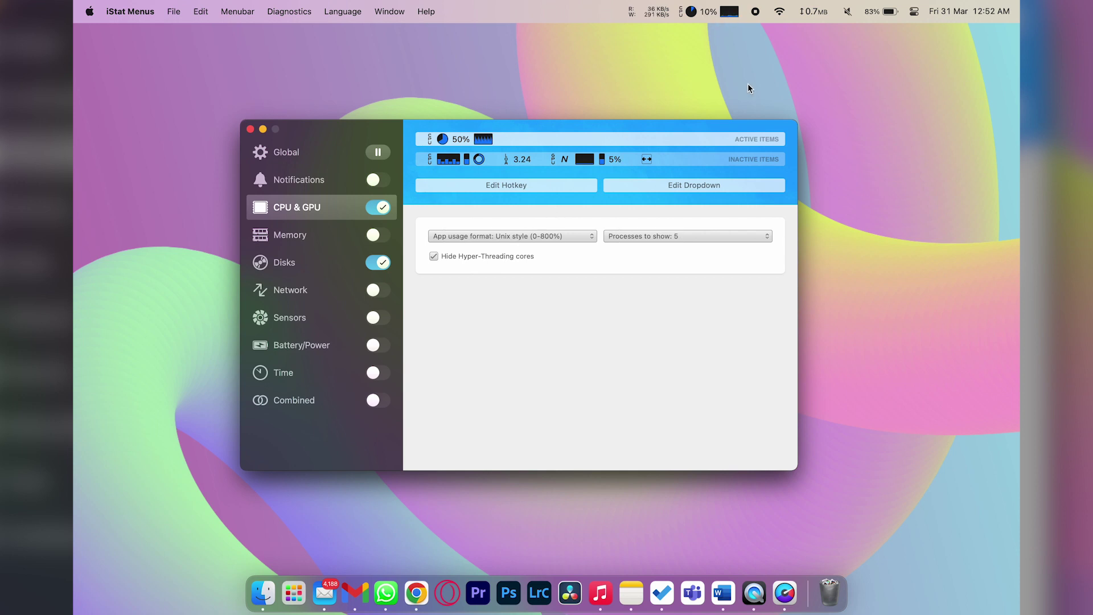
Look over the Disks settings and the CPU menu bar dropdown with its usage, processes and load average sections.
click(314, 265)
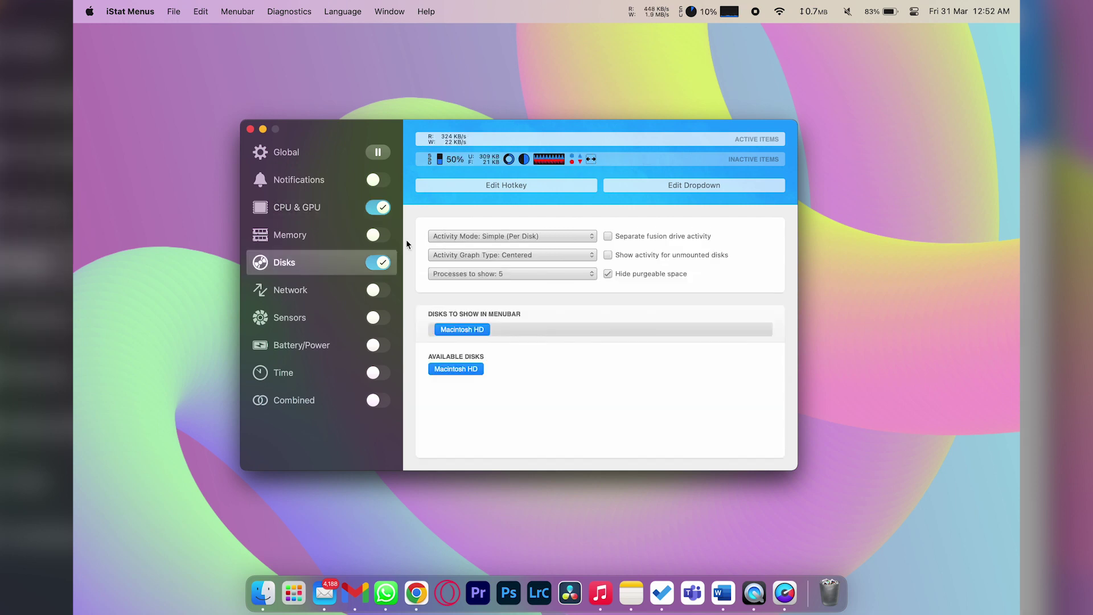
click(730, 12)
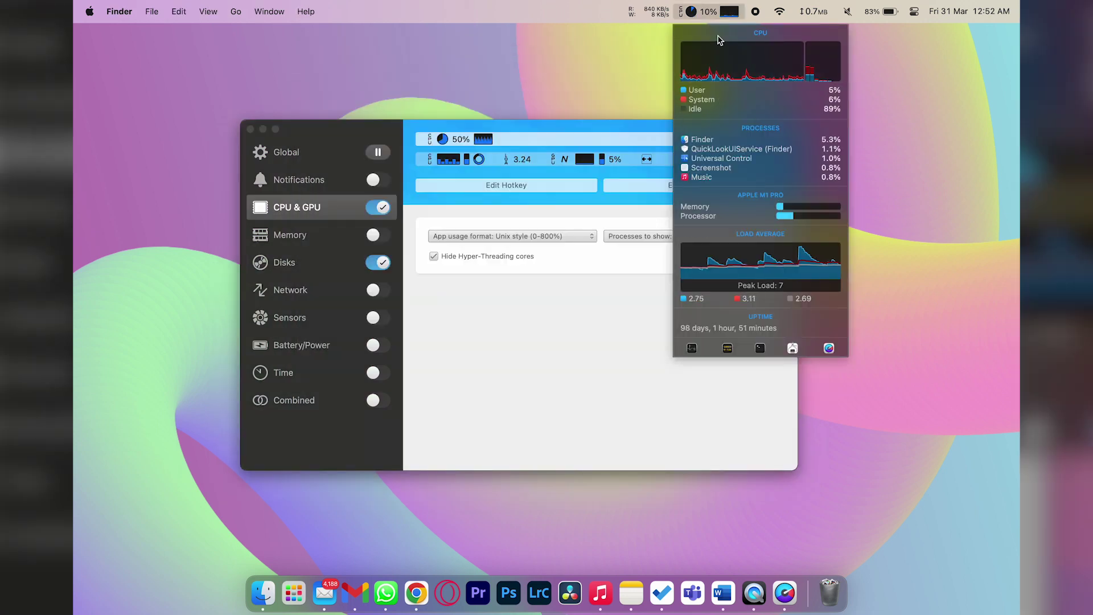
mouse_move(725, 62)
mouse_move(740, 251)
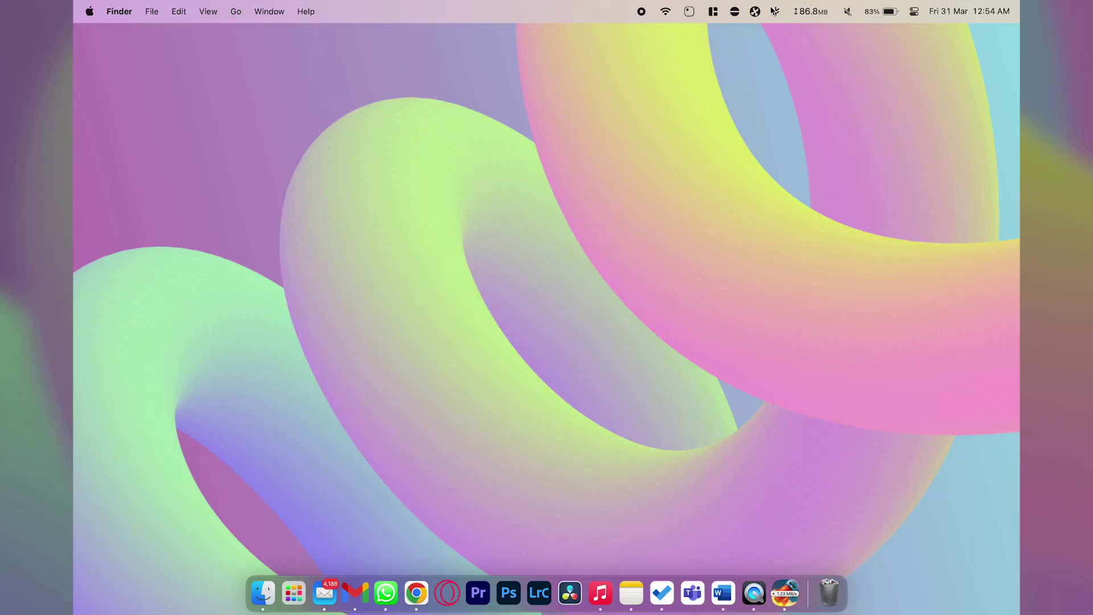
Launch Bartender 4, go through its welcome and What's New pages, and open its preferences.
key(super+space)
text(b)
key(Return)
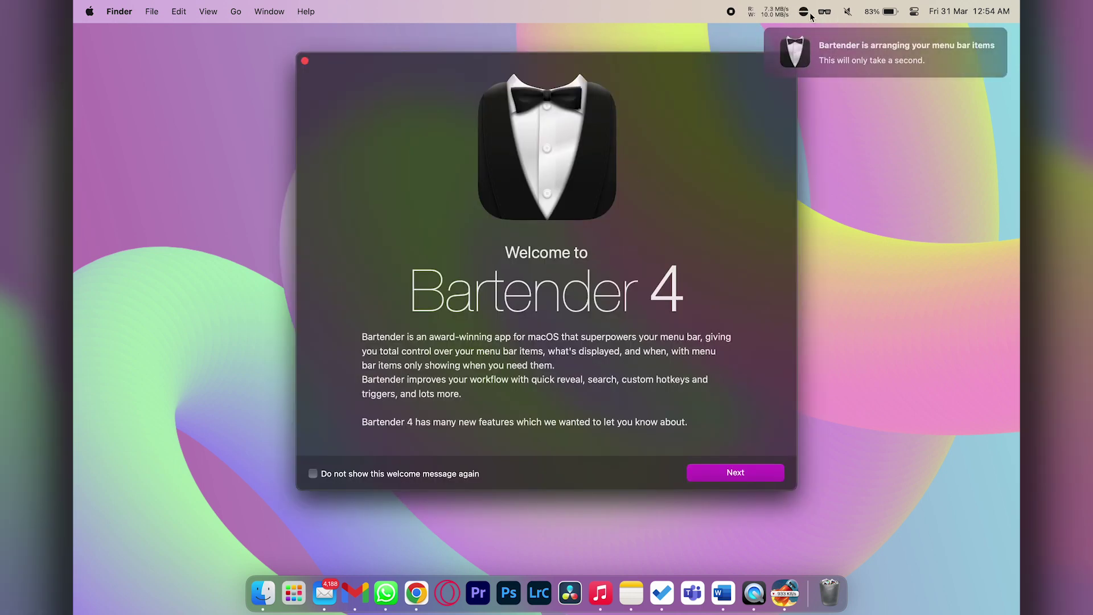
click(751, 476)
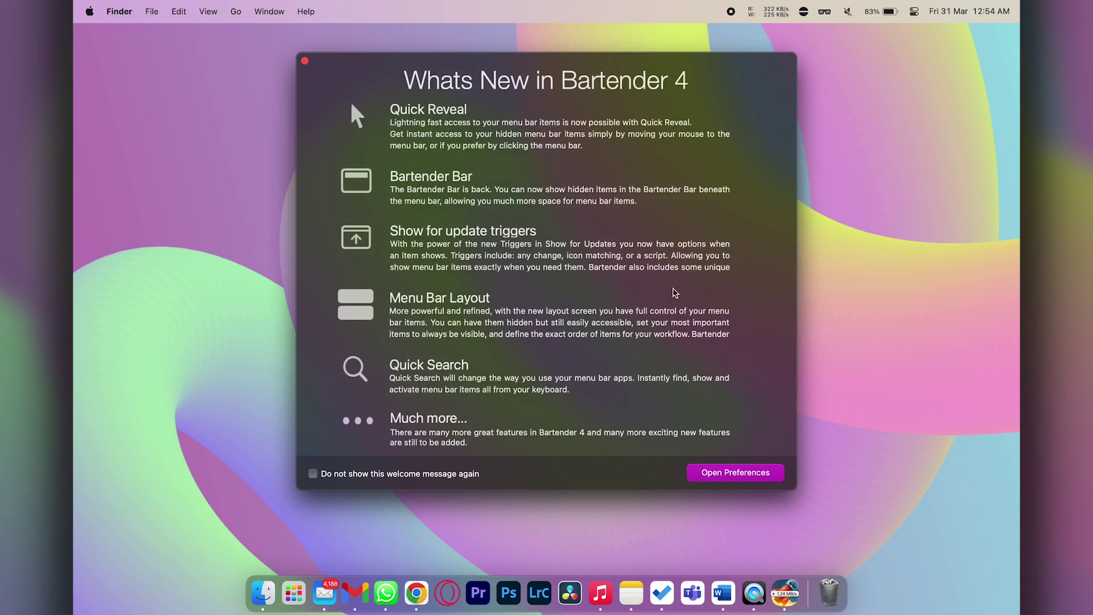
click(735, 478)
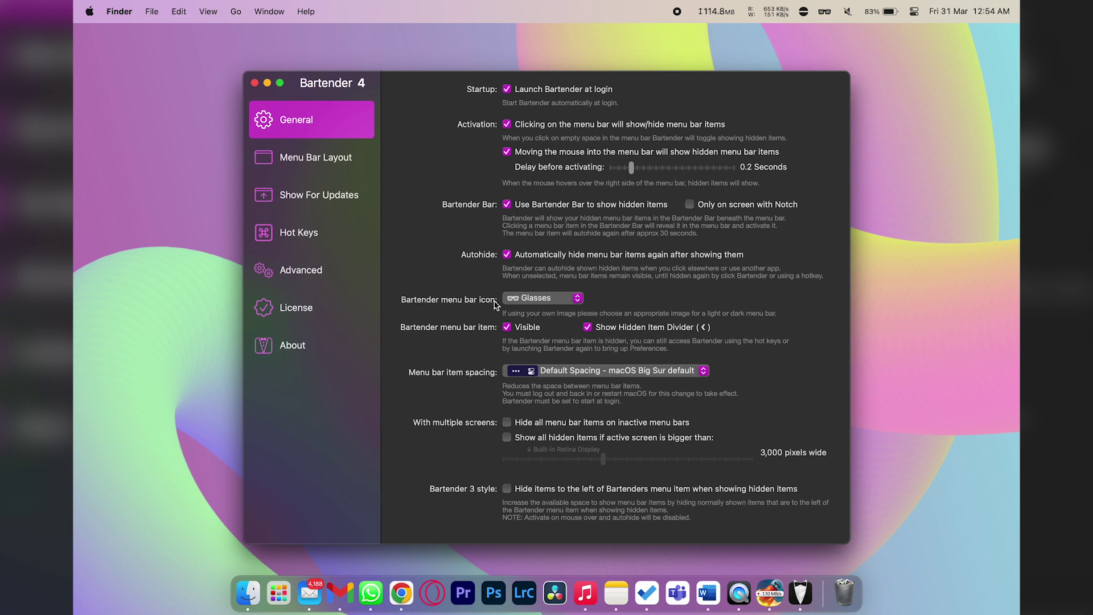
Look through Bartender's menu bar icon choices and open the Menu Bar Layout settings.
click(537, 300)
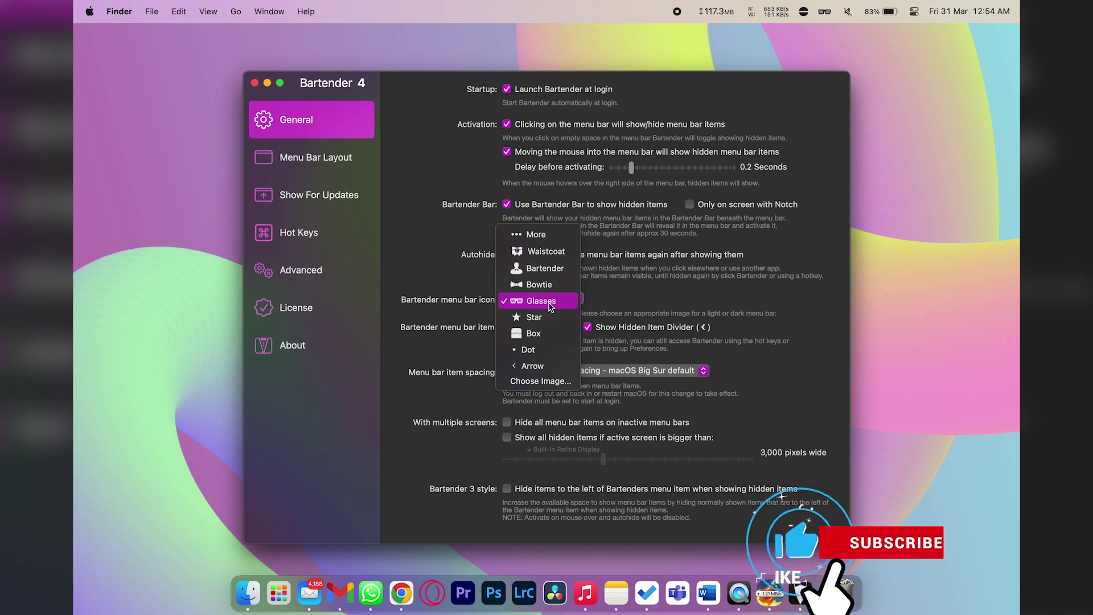
click(544, 268)
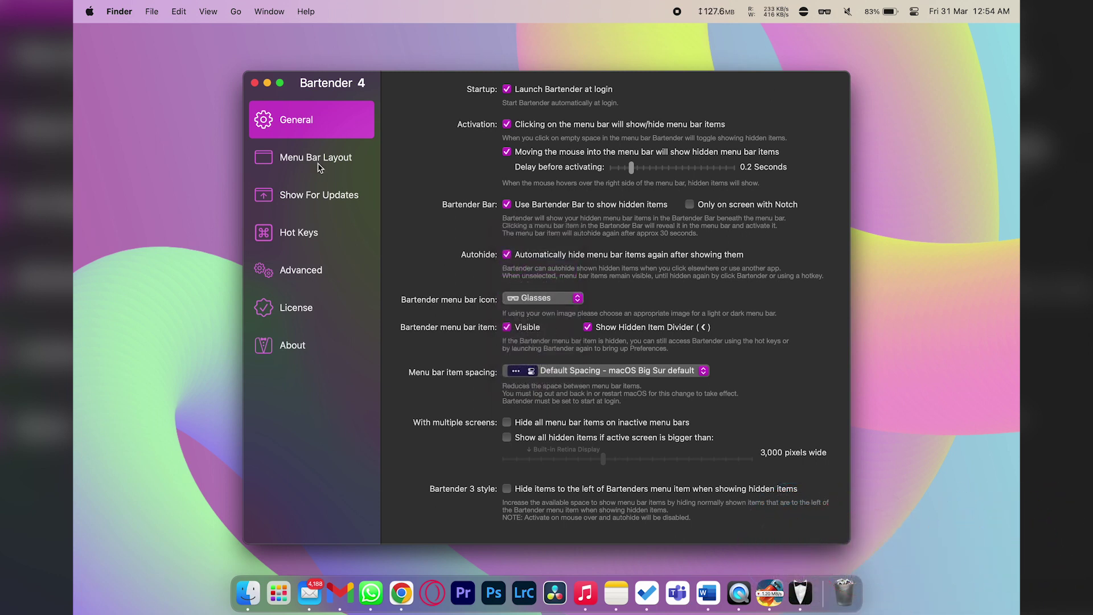
click(318, 162)
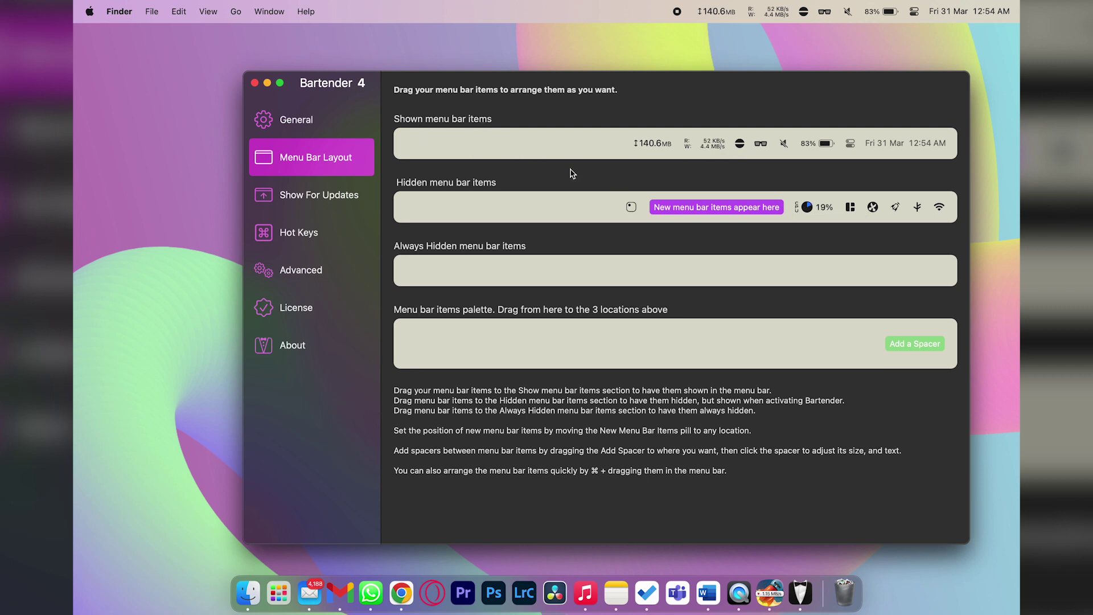
Arrange the data usage counter, rounded-square icon and disk read/write item in the hidden menu bar items, and reveal the hidden items.
drag(629, 209, 613, 140)
drag(618, 147, 616, 208)
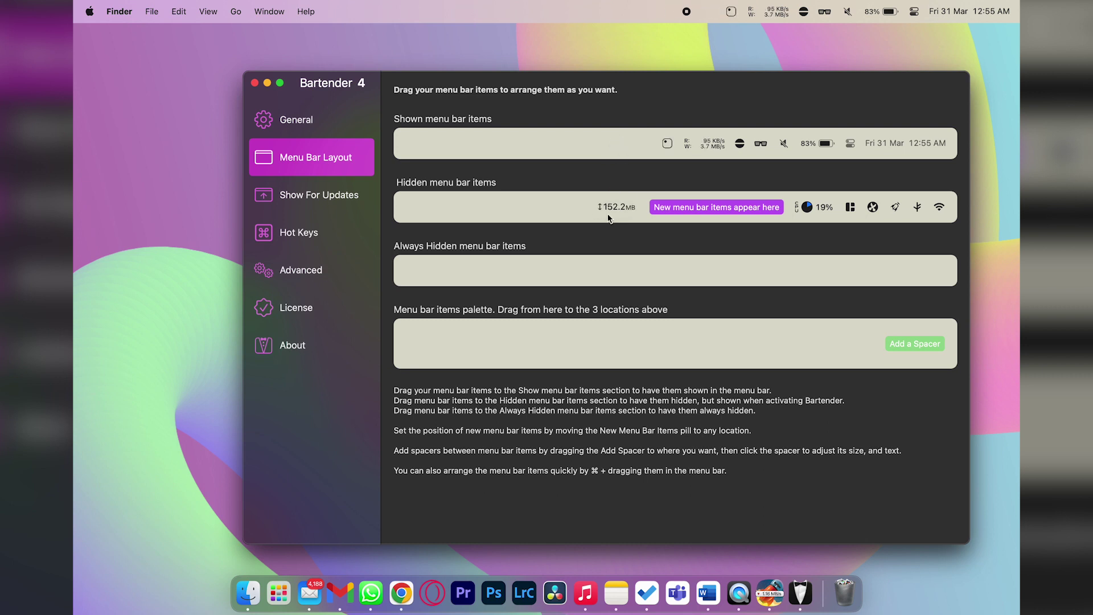
drag(629, 171, 557, 218)
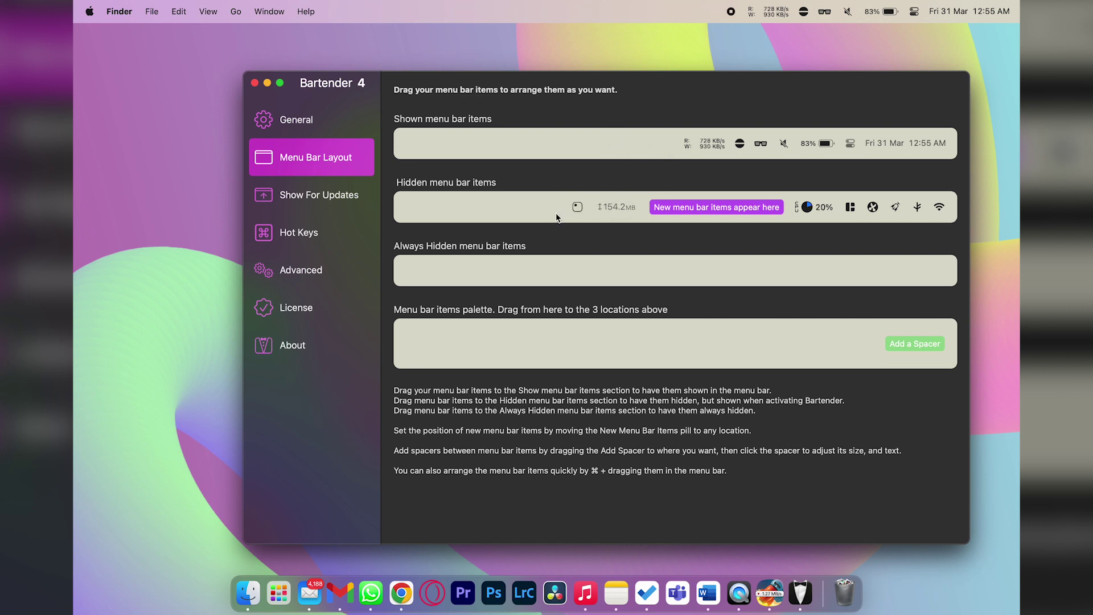
drag(706, 143, 532, 206)
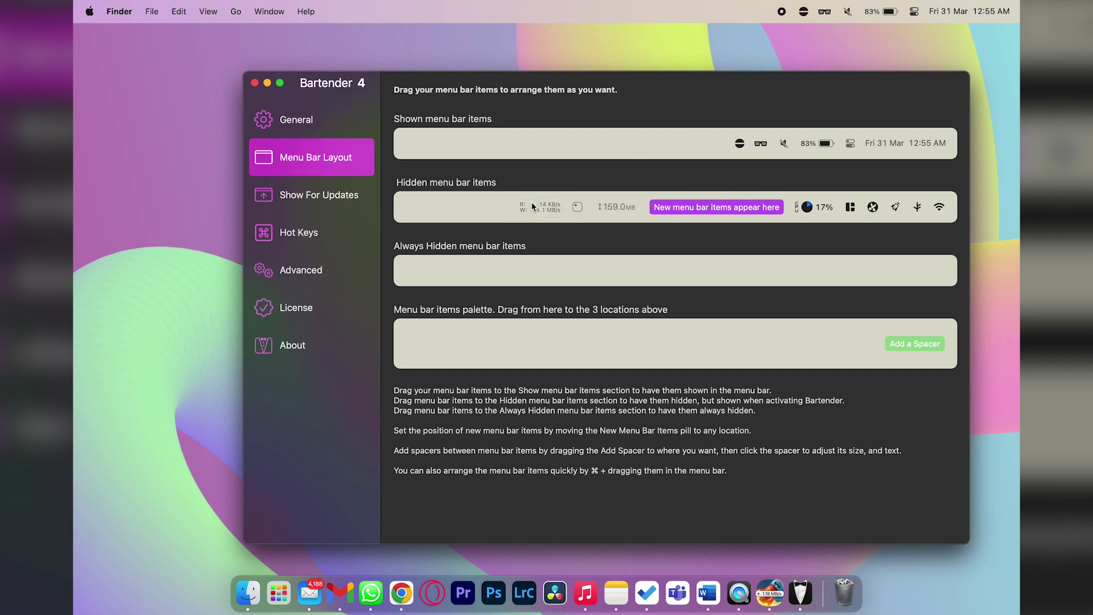
click(823, 12)
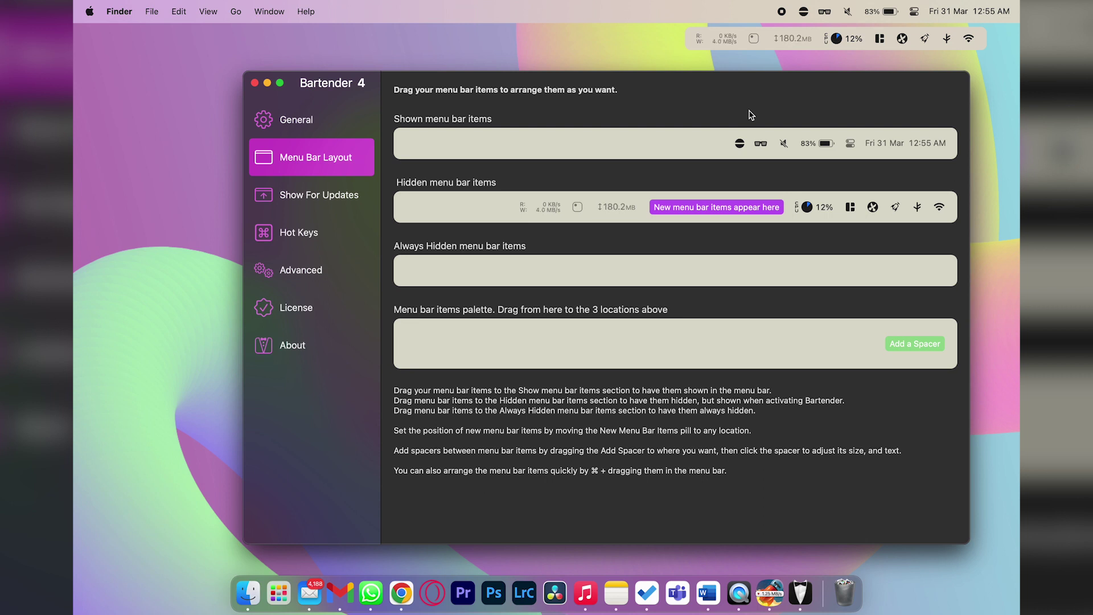
Open the WiFi trigger's edit options in the Show For Updates settings.
click(342, 202)
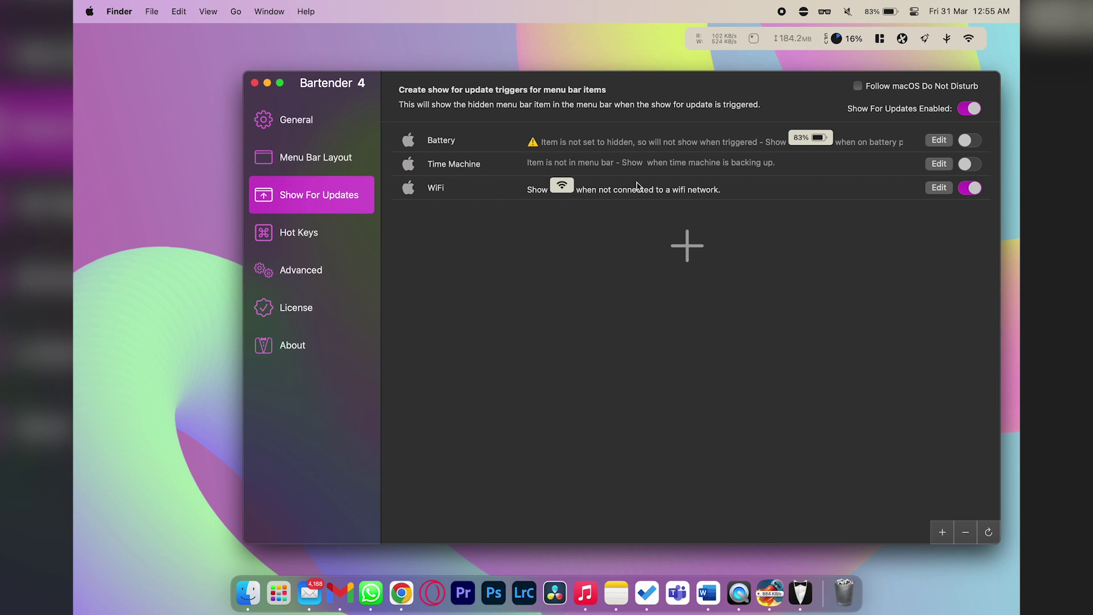
click(940, 188)
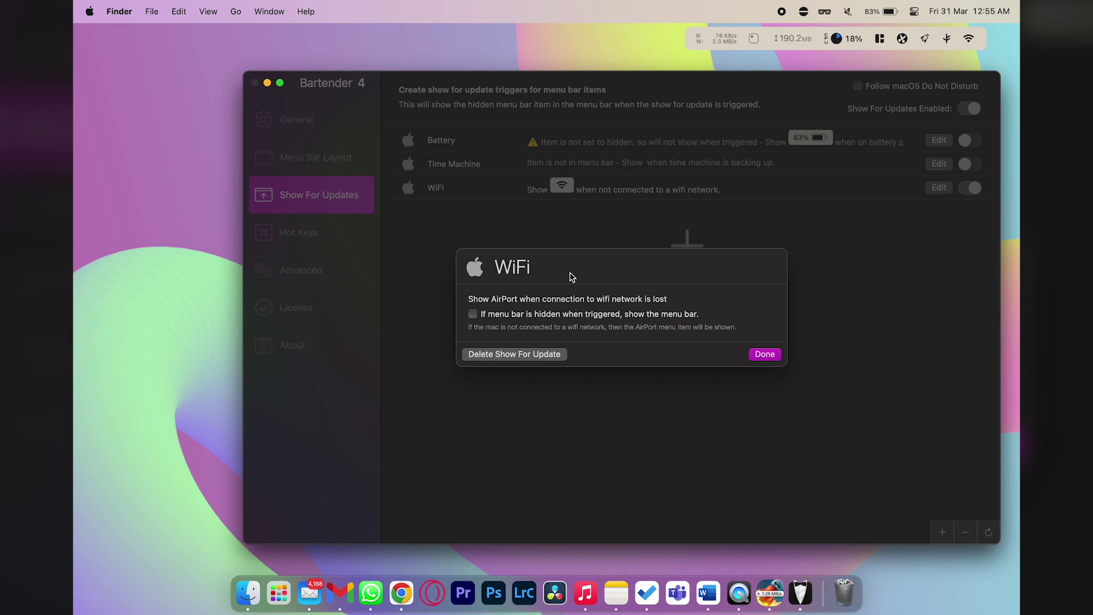